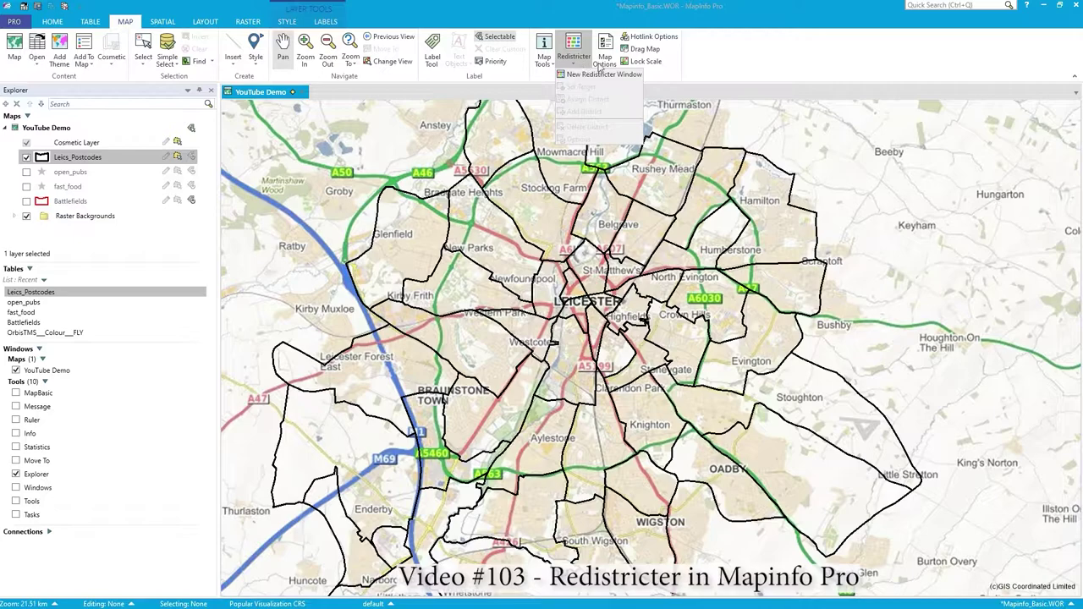
# - Open and close the redistricting options list
pyautogui.click(765, 48)
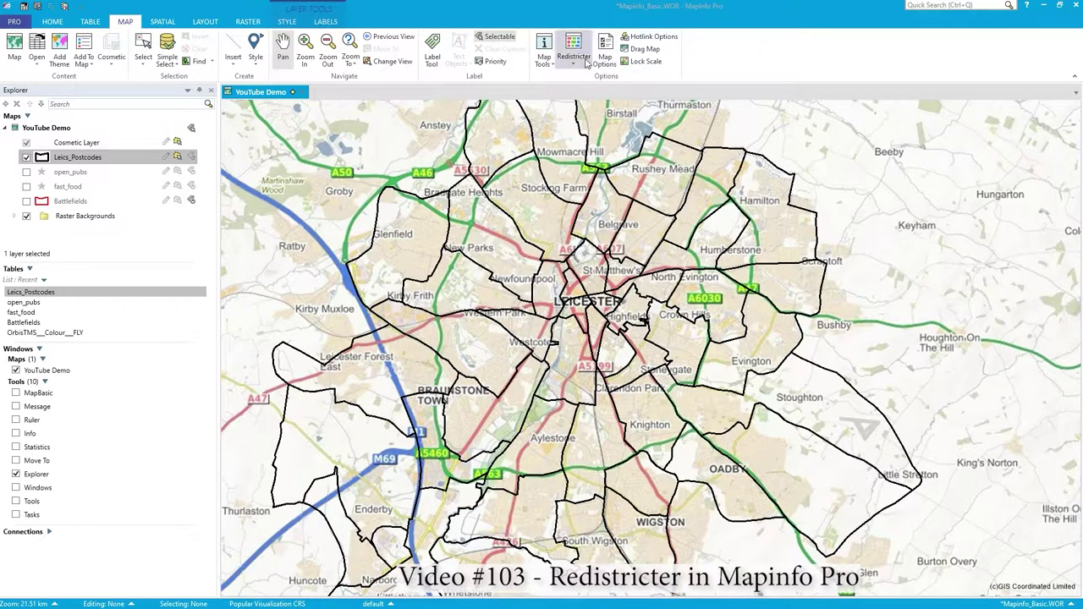
pyautogui.click(579, 66)
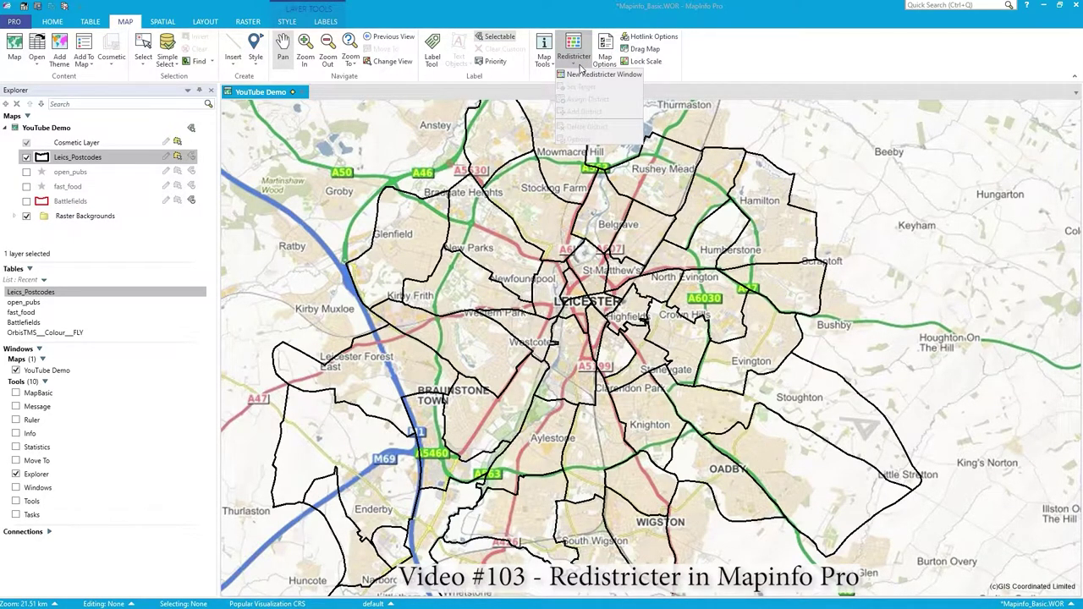
pyautogui.click(581, 66)
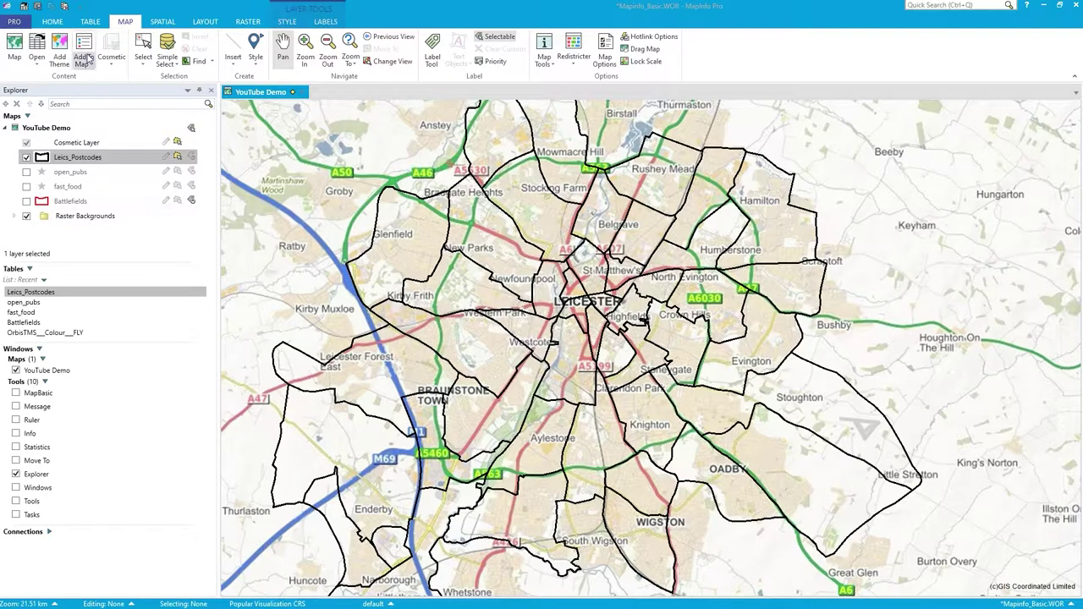
# - Start Modify Structure for the Leics_Postcodes table
pyautogui.click(91, 21)
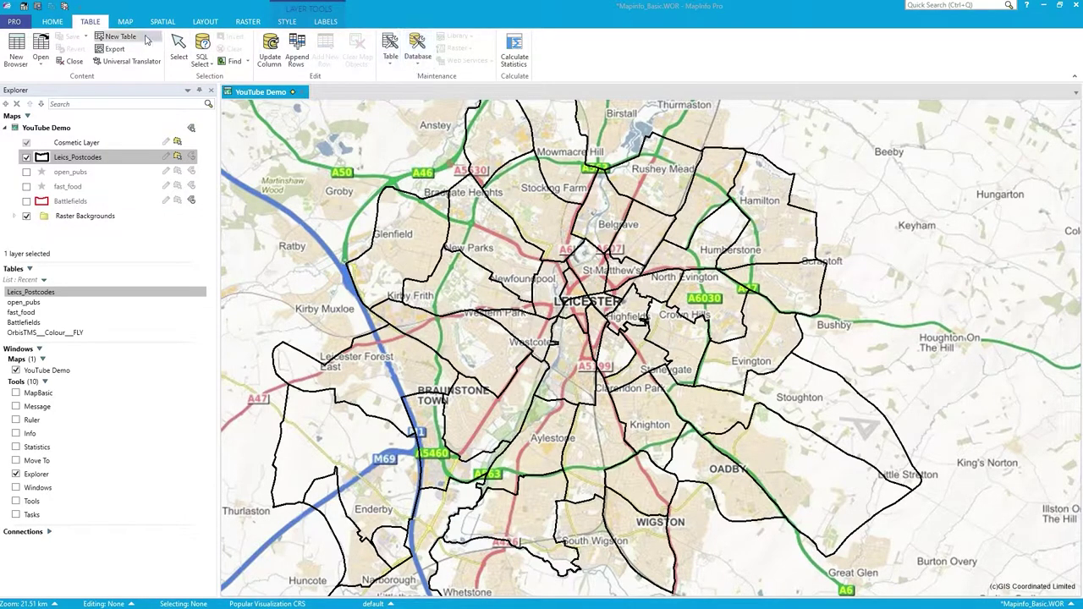
pyautogui.click(392, 69)
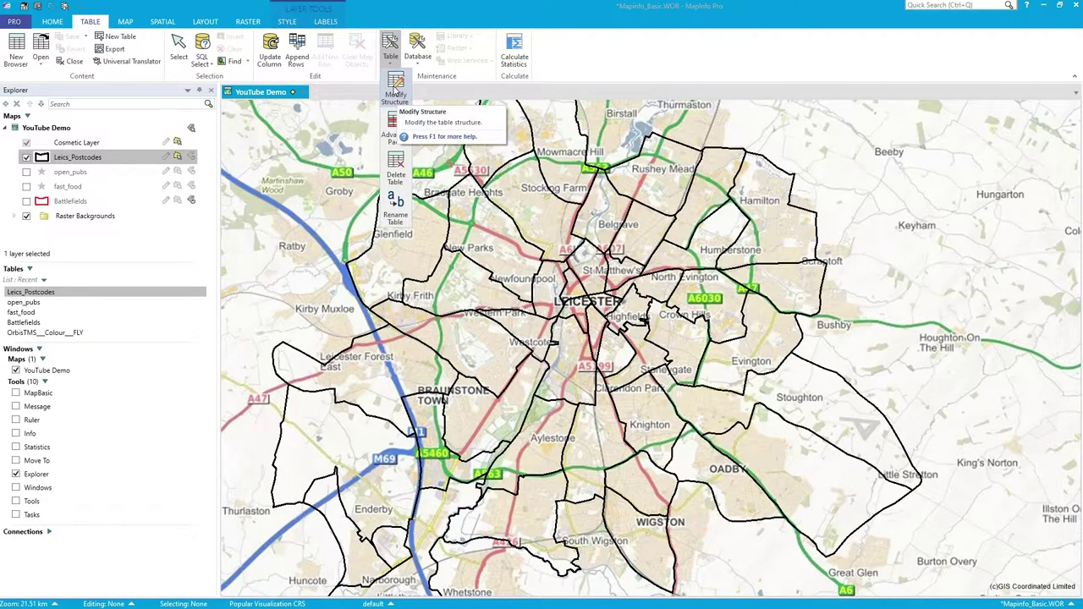
pyautogui.click(395, 90)
pyautogui.click(462, 243)
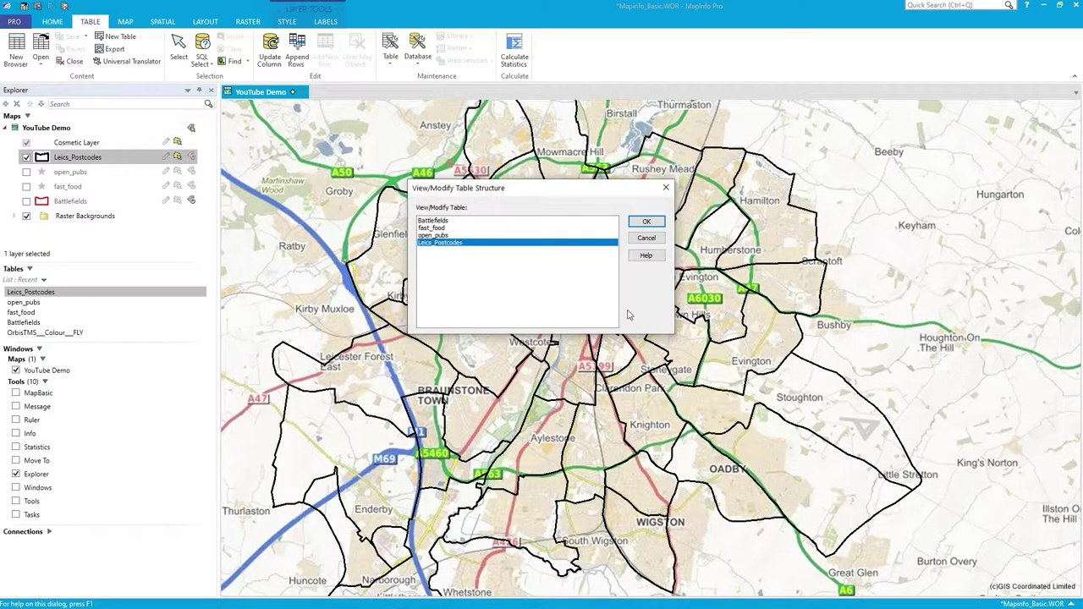
pyautogui.click(647, 222)
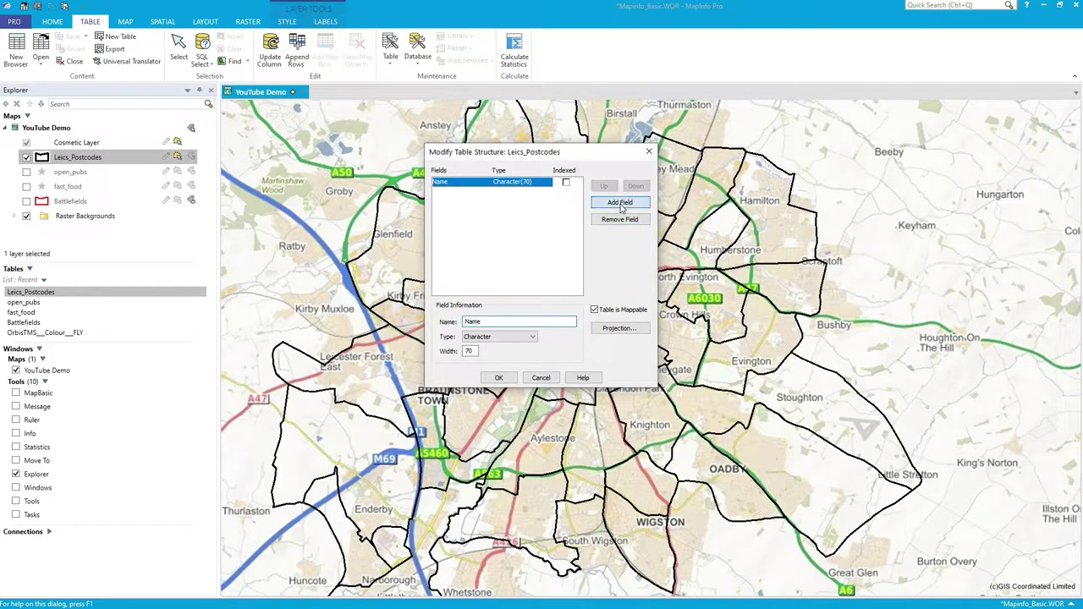
# - Add fields MyDistrictCode as Character width 2 and Leads as Small Integer
pyautogui.click(620, 202)
pyautogui.click(620, 202)
pyautogui.click(508, 190)
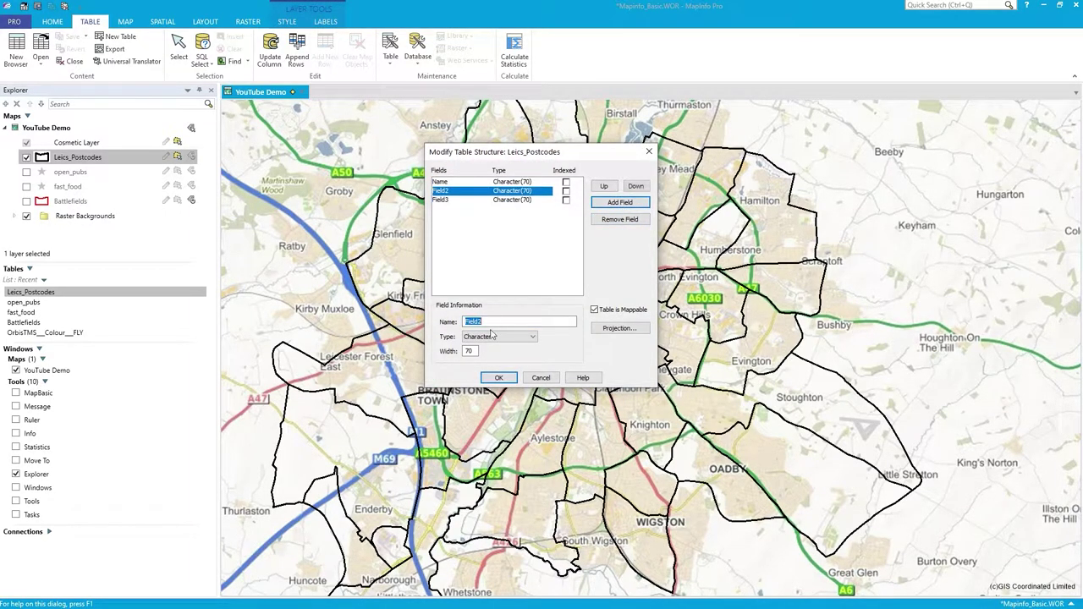
pyautogui.write('M')
pyautogui.press('Tab')
pyautogui.press('Tab')
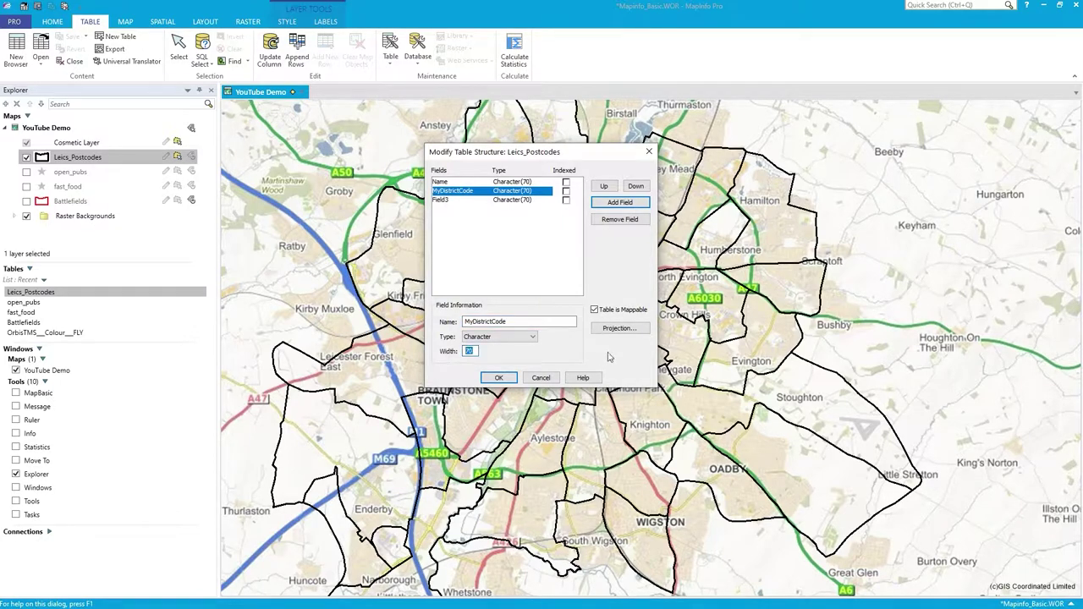
pyautogui.write('2')
pyautogui.click(465, 200)
pyautogui.write('Leads')
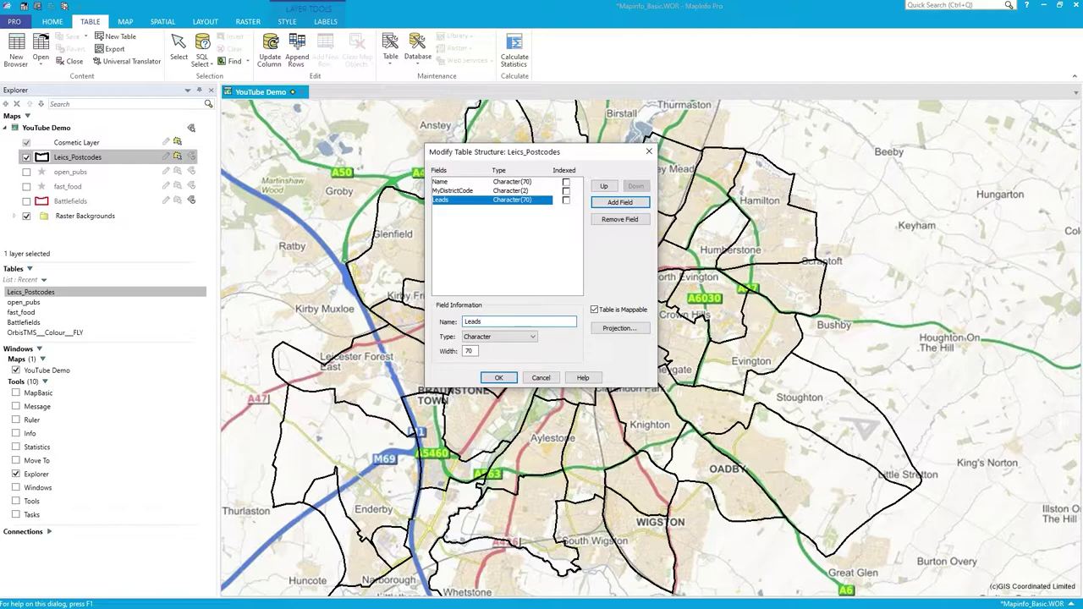
pyautogui.click(494, 336)
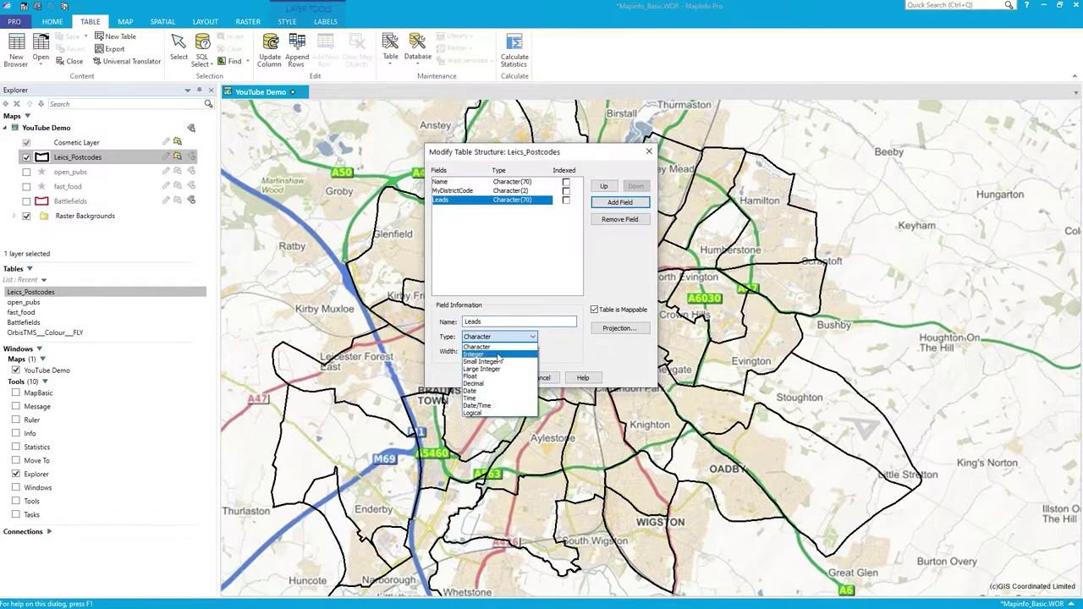
pyautogui.click(495, 365)
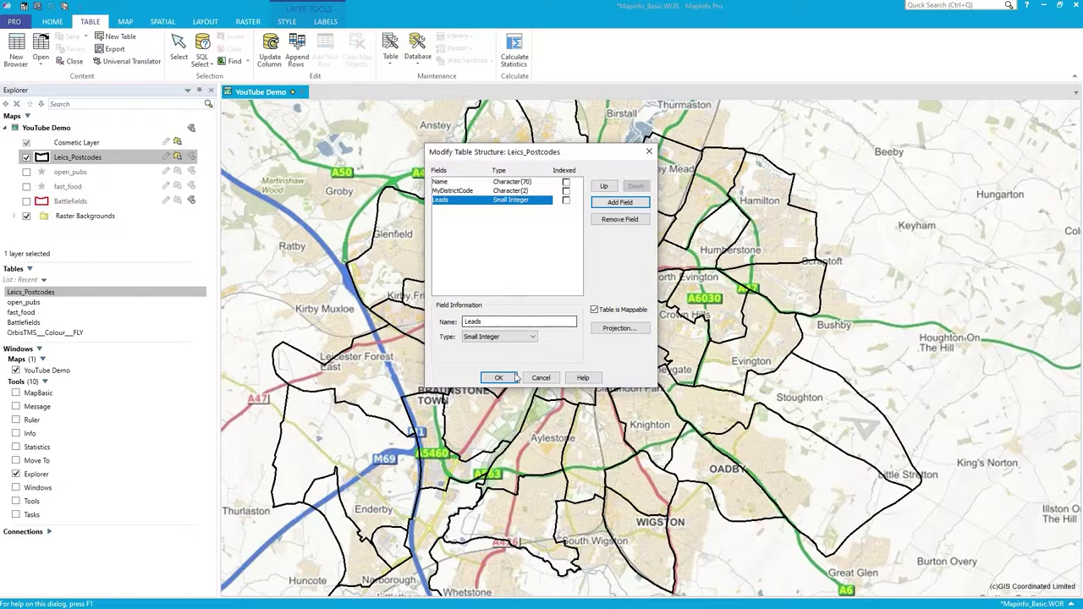
# - Apply the new structure and drag Leics_Postcodes back into the YouTube Demo map, closing its separate map
pyautogui.click(511, 377)
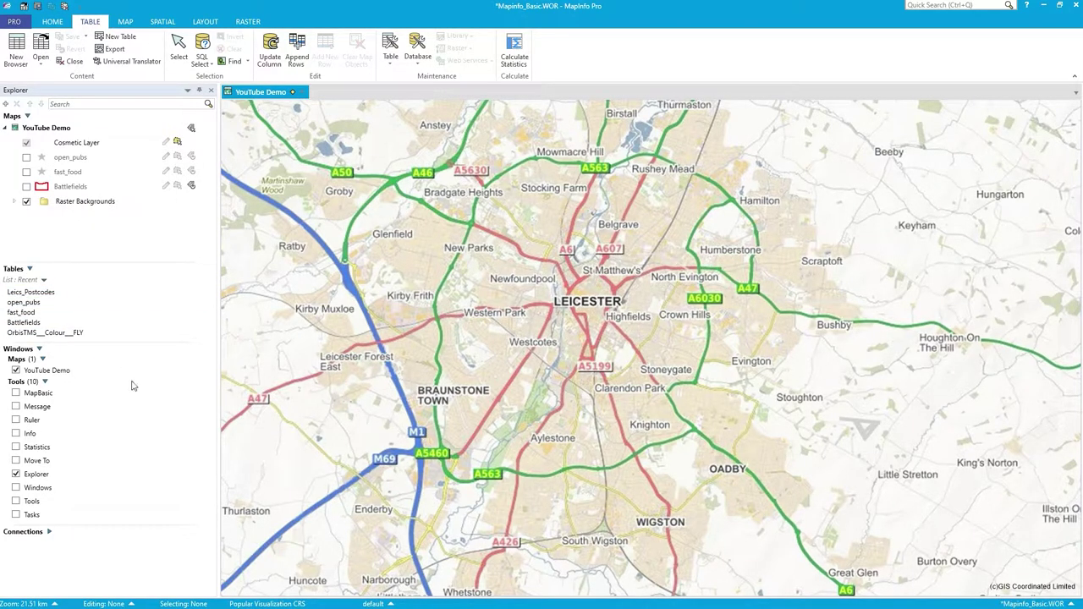
pyautogui.click(104, 293)
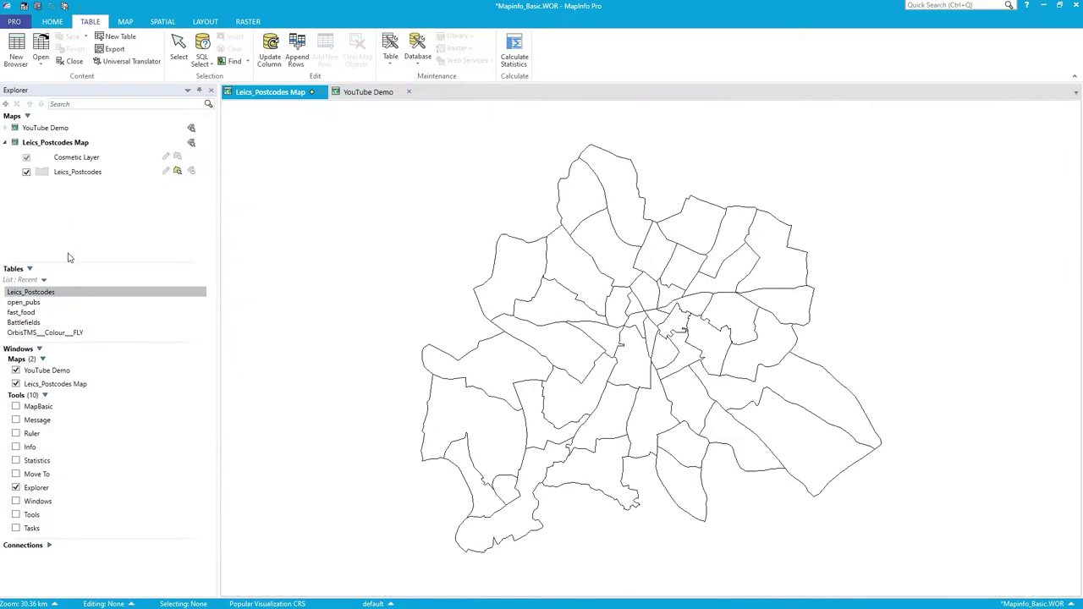
pyautogui.click(73, 174)
pyautogui.moveTo(69, 148)
pyautogui.mouseDown()
pyautogui.moveTo(65, 140)
pyautogui.moveTo(76, 145)
pyautogui.mouseUp()
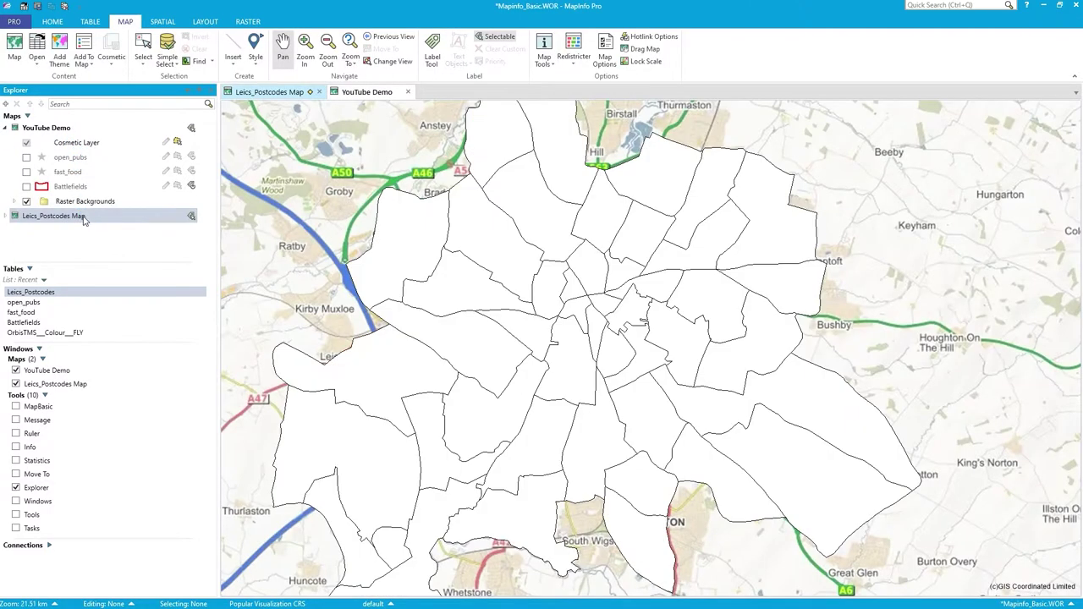
pyautogui.click(298, 93)
pyautogui.click(319, 91)
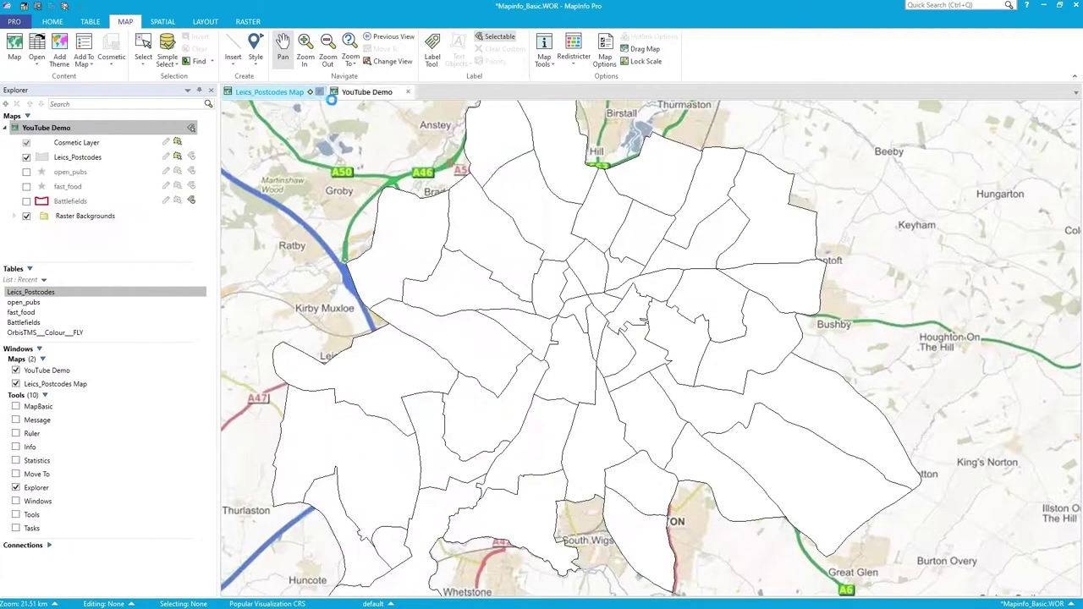
# - Give the postcode regions fill pattern None and a thicker border
pyautogui.click(41, 157)
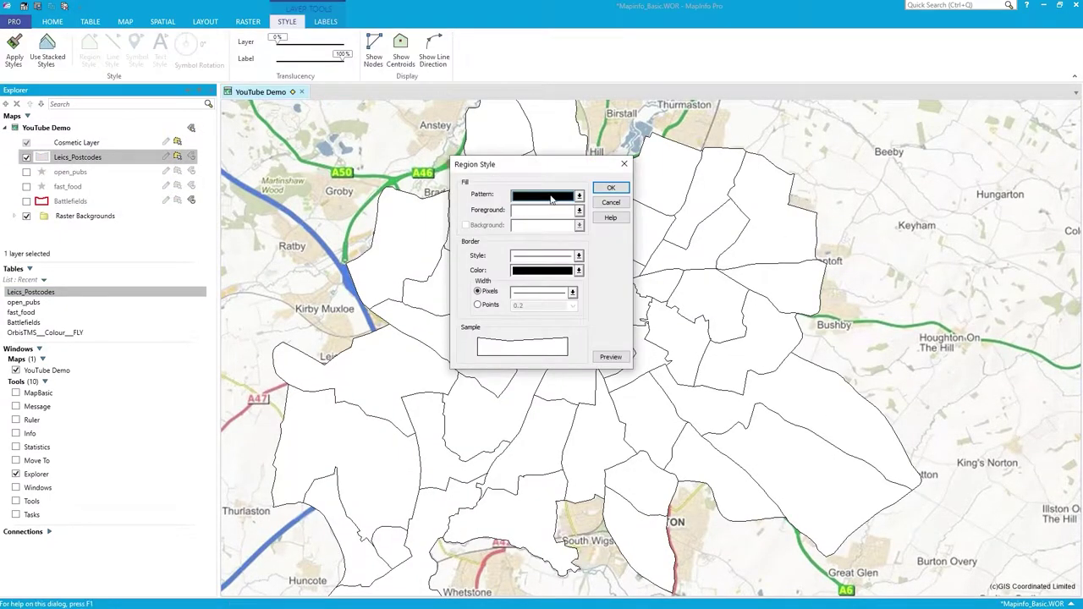
pyautogui.click(546, 198)
pyautogui.click(562, 241)
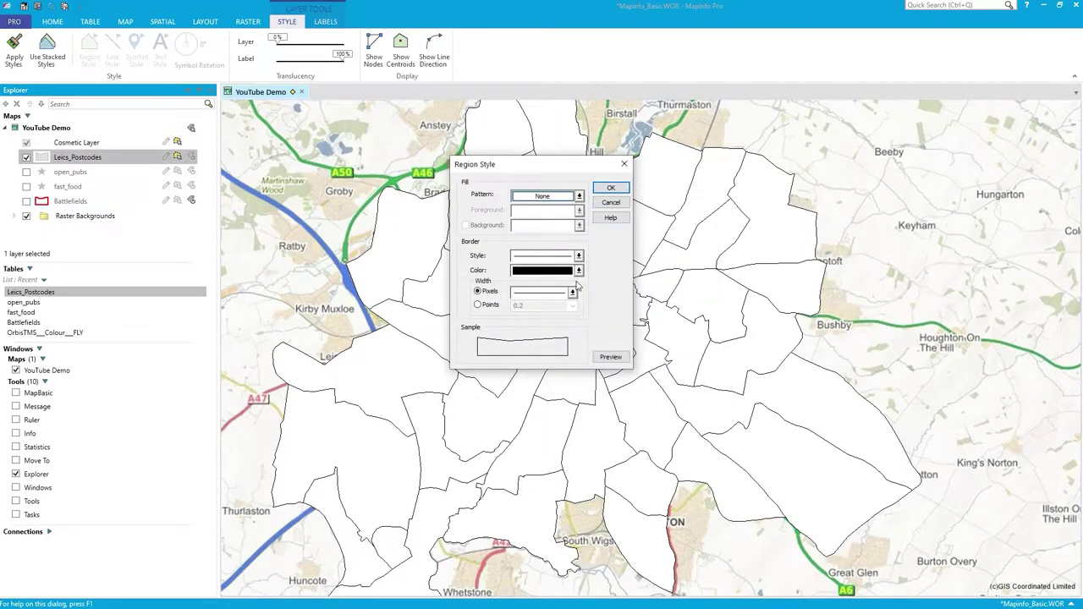
pyautogui.click(572, 292)
pyautogui.click(564, 320)
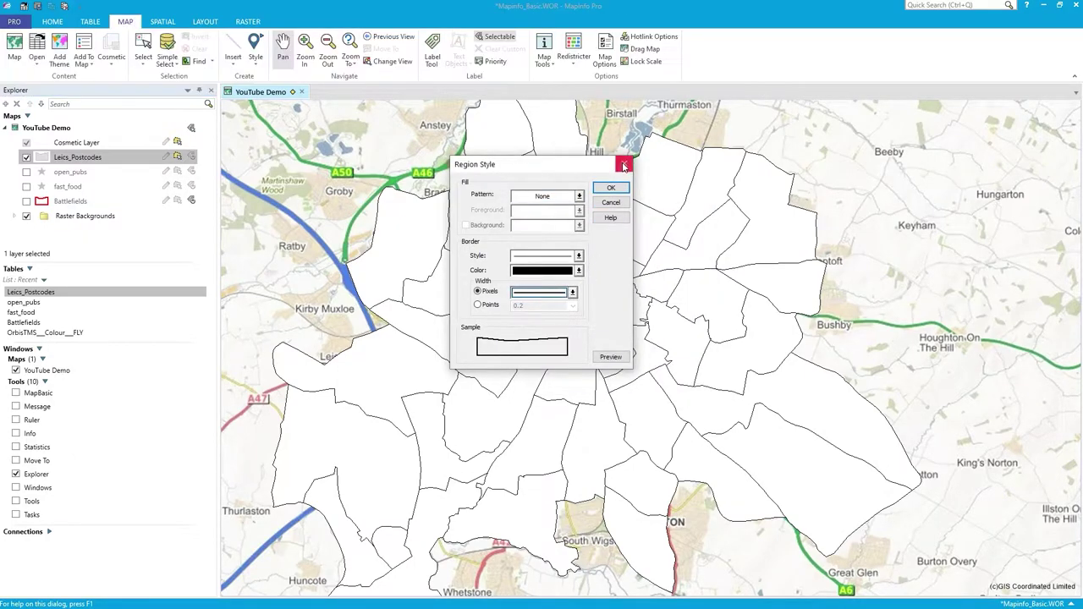
pyautogui.click(611, 189)
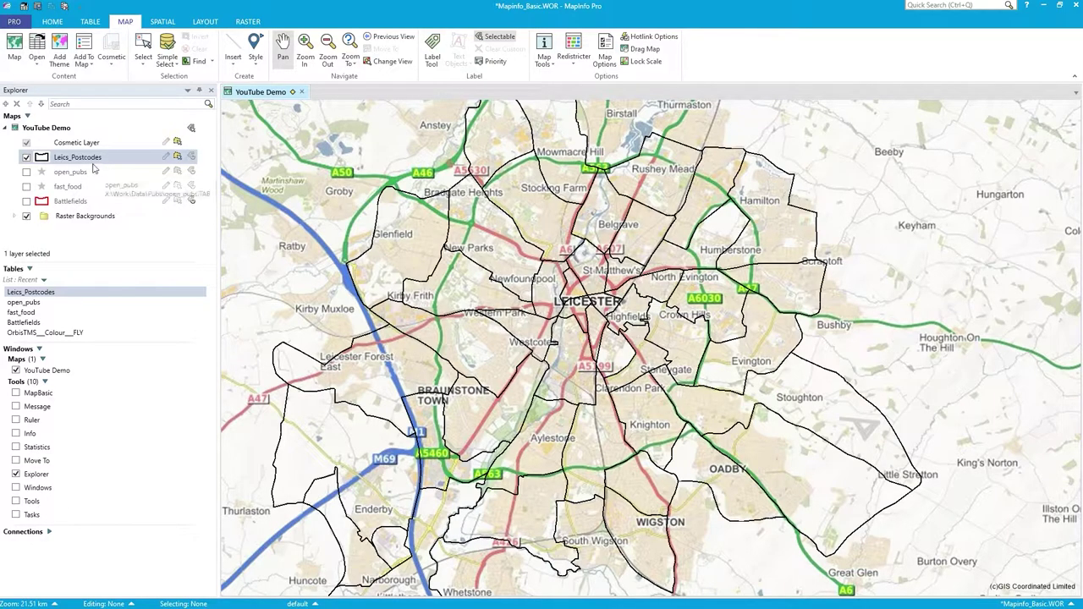
# - Open Leics_Postcodes in a Browser and set up a column update on Leads
pyautogui.rightClick(91, 161)
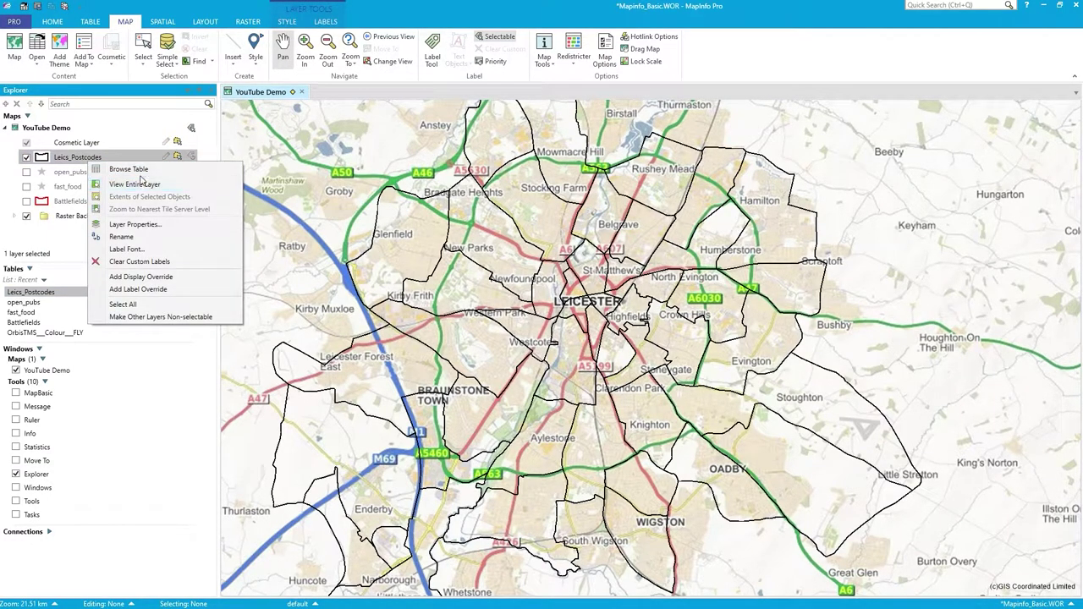
pyautogui.click(131, 169)
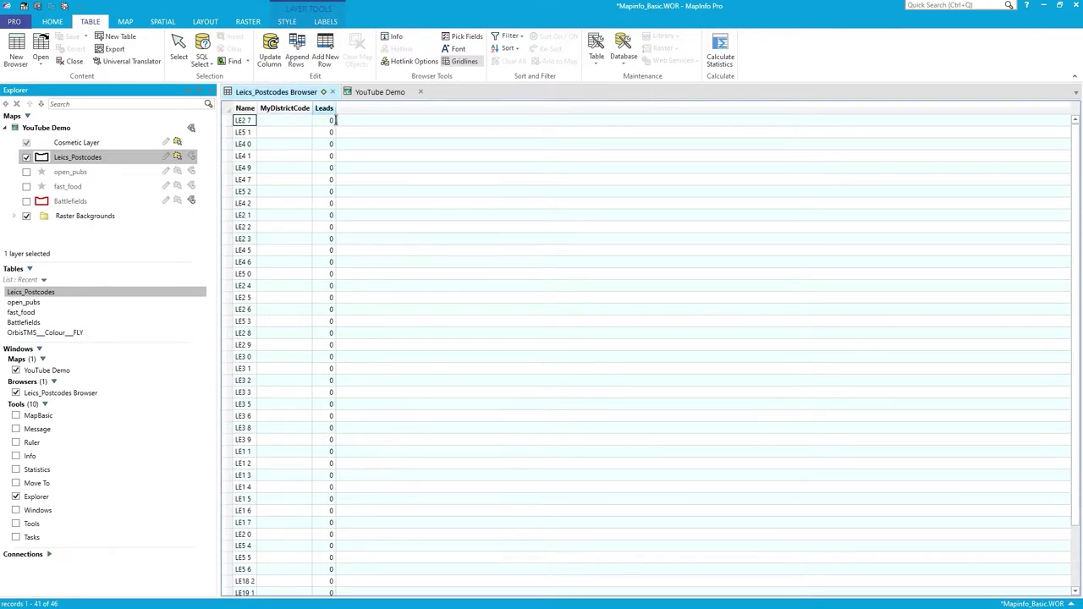
pyautogui.click(276, 52)
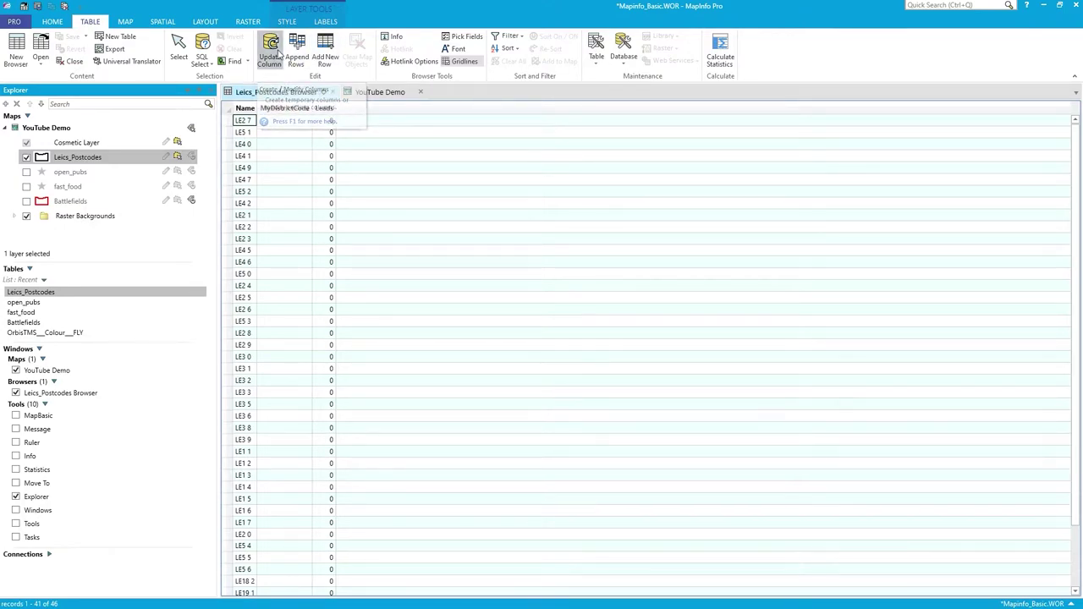
pyautogui.click(550, 209)
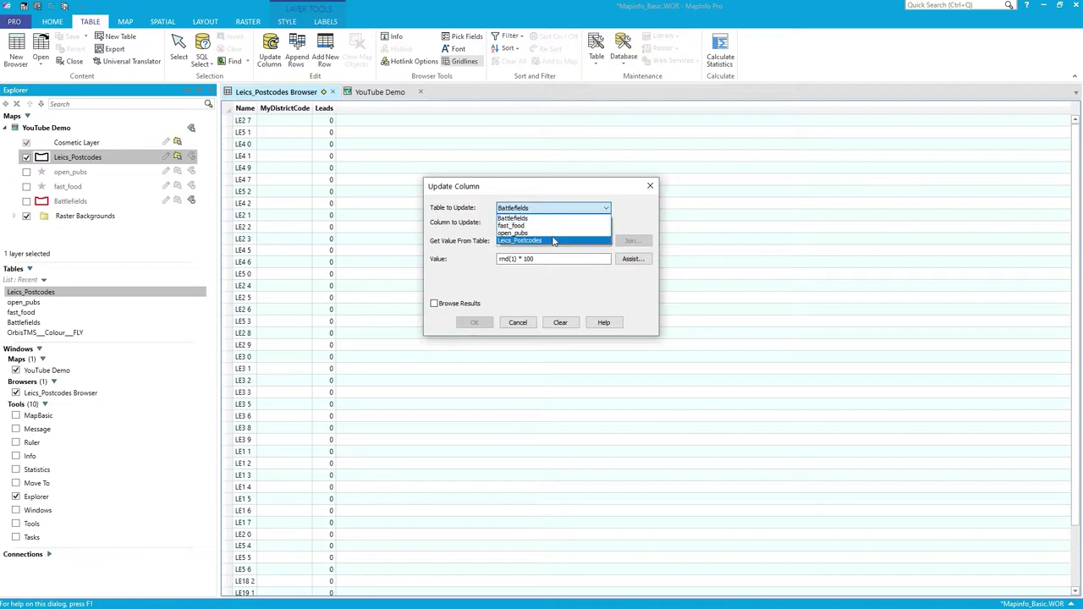
pyautogui.click(552, 241)
pyautogui.click(546, 223)
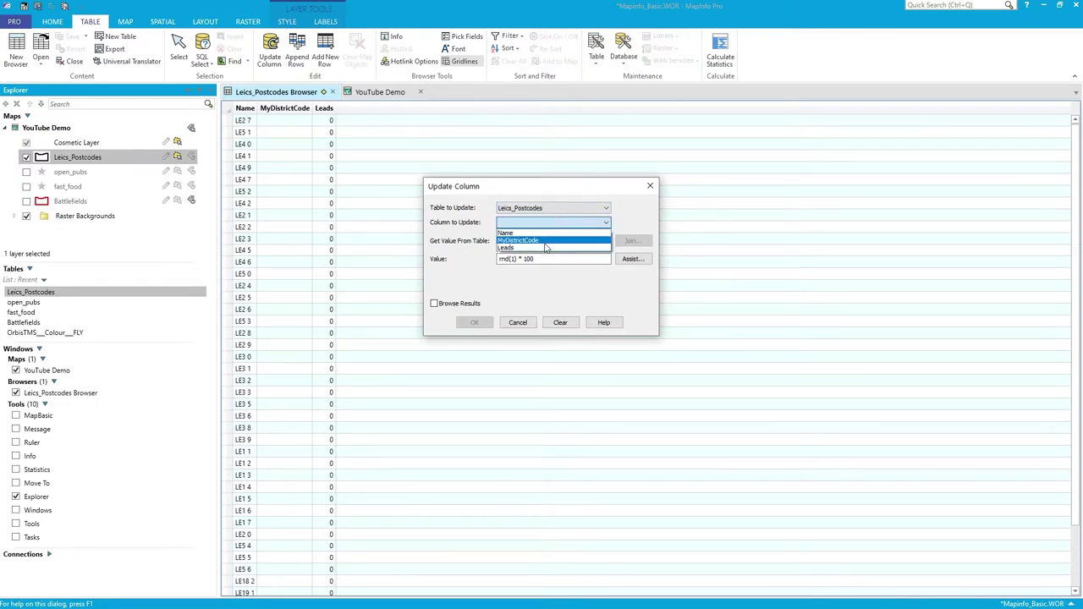
pyautogui.click(545, 248)
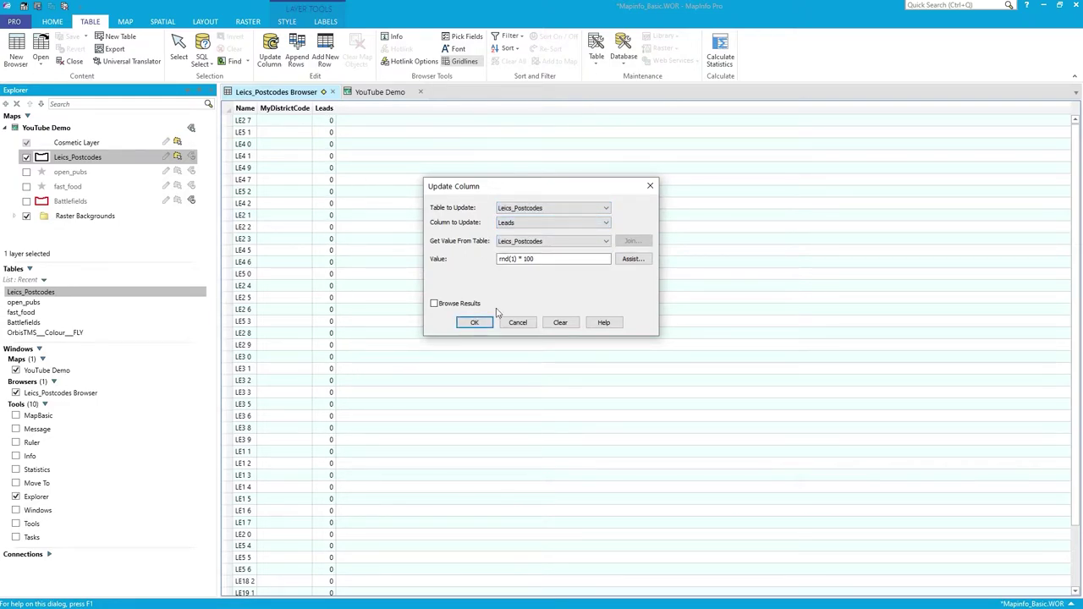
# - Fill Leads with random values up to 100 using rnd(1) * 100
pyautogui.moveTo(556, 260); pyautogui.dragTo(496, 259)
pyautogui.click(562, 264)
pyautogui.moveTo(561, 260); pyautogui.dragTo(500, 264)
pyautogui.click(556, 268)
pyautogui.press('Return')
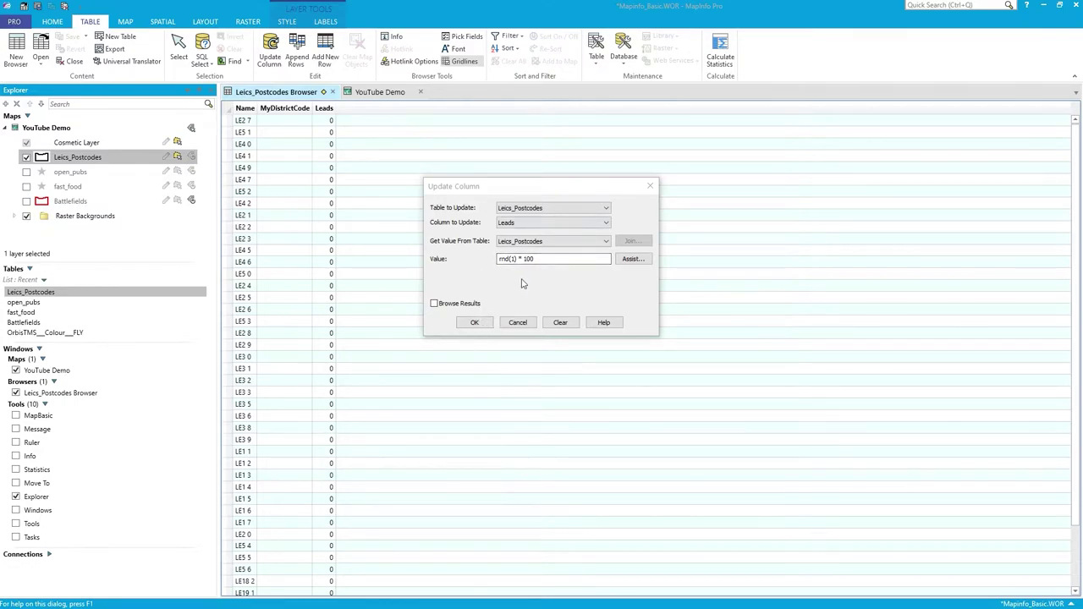
pyautogui.click(428, 269)
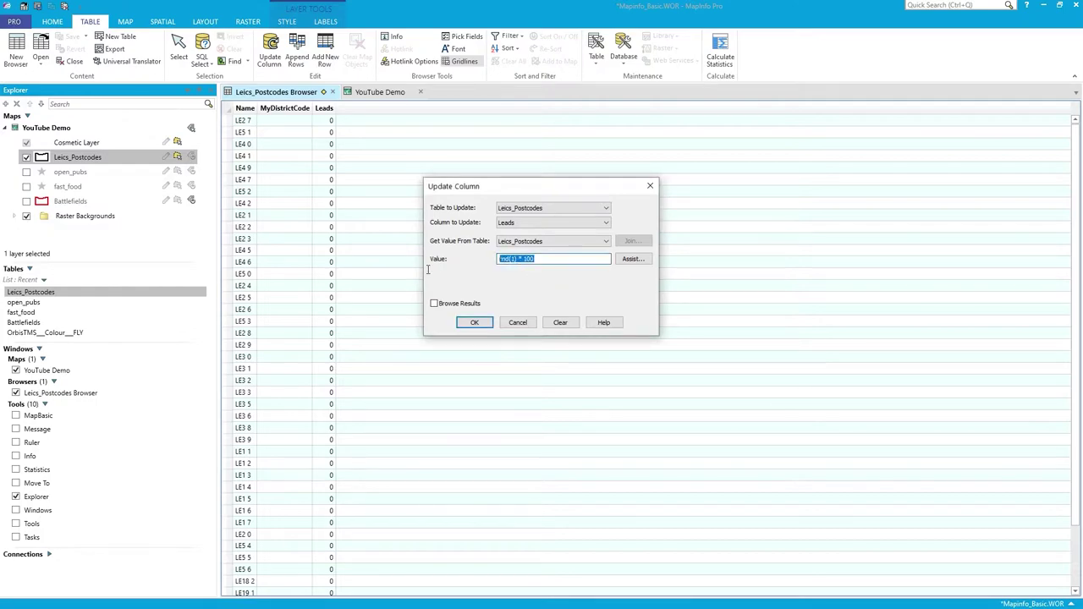
pyautogui.click(559, 261)
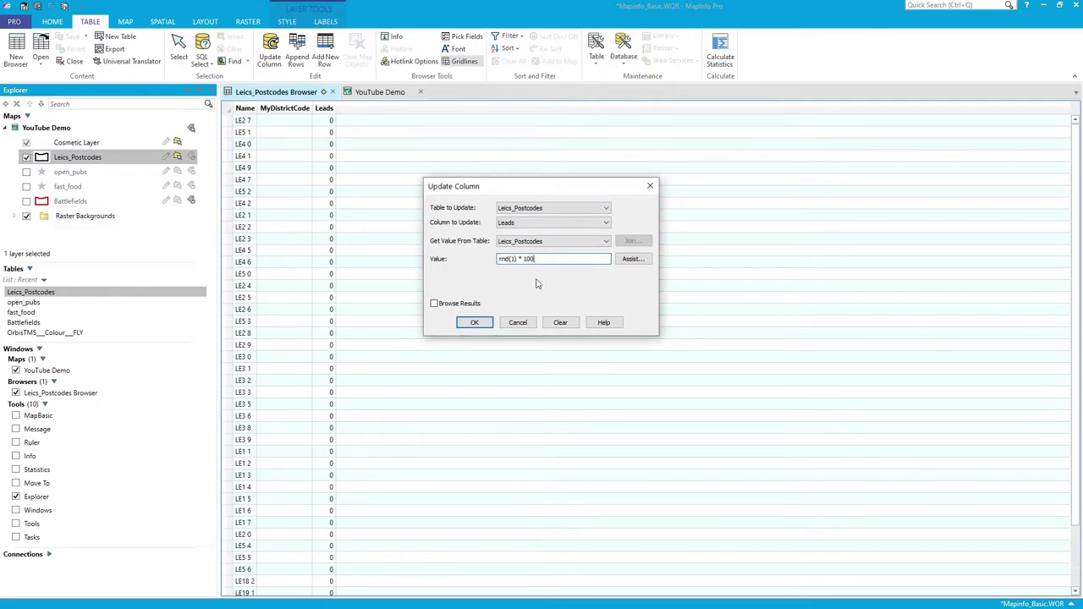
pyautogui.click(473, 325)
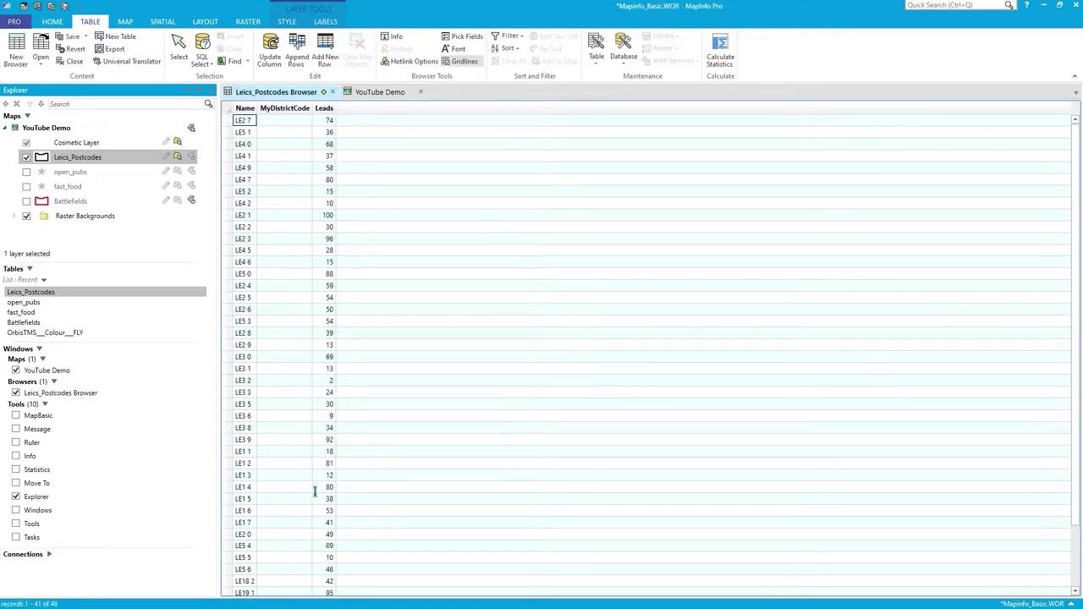
# - Save the Leics_Postcodes table and close its Browser
pyautogui.click(85, 39)
pyautogui.click(86, 49)
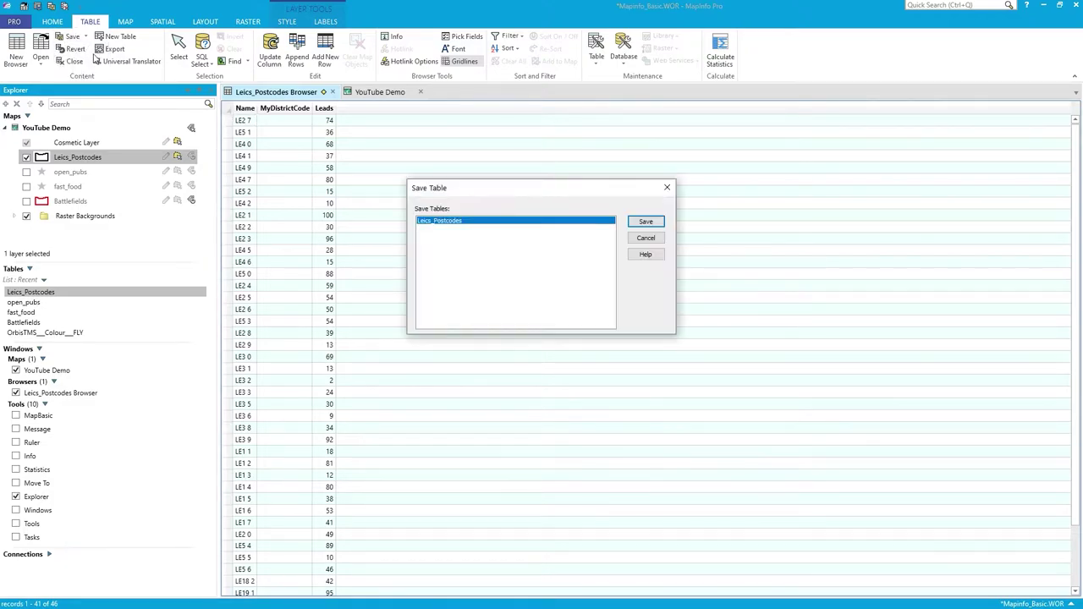
pyautogui.click(646, 222)
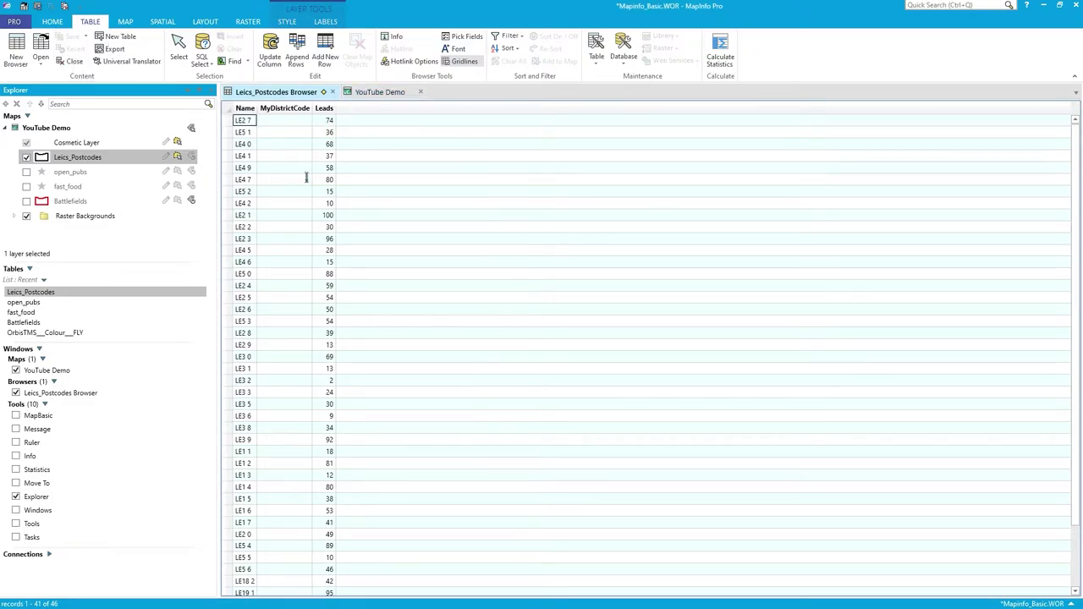
pyautogui.click(344, 100)
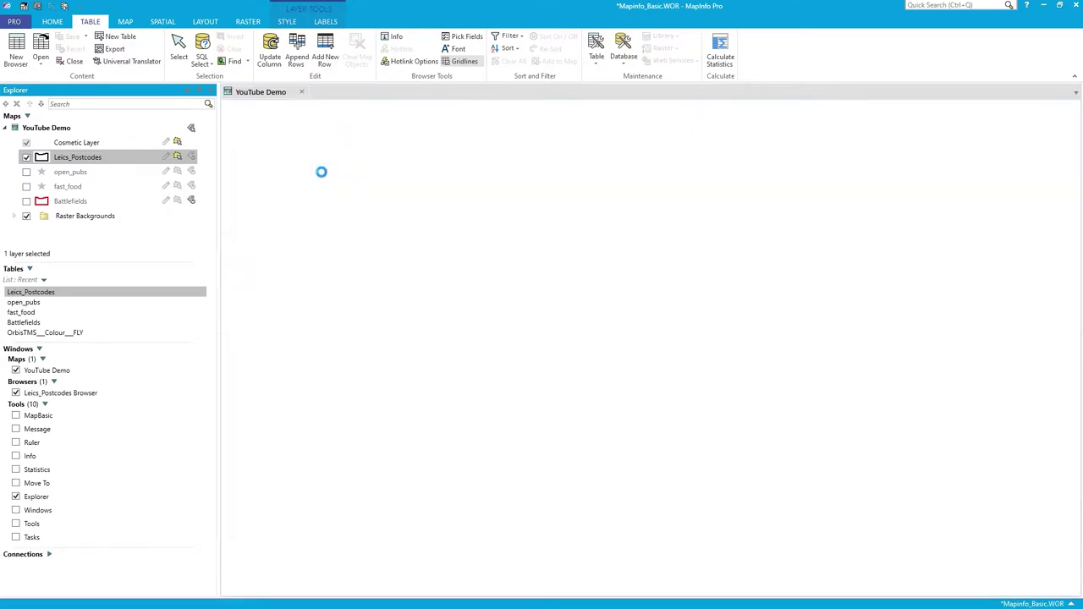
# - Check the attributes of regions LE4 1 and LE5 6 with the Info tool
pyautogui.click(542, 53)
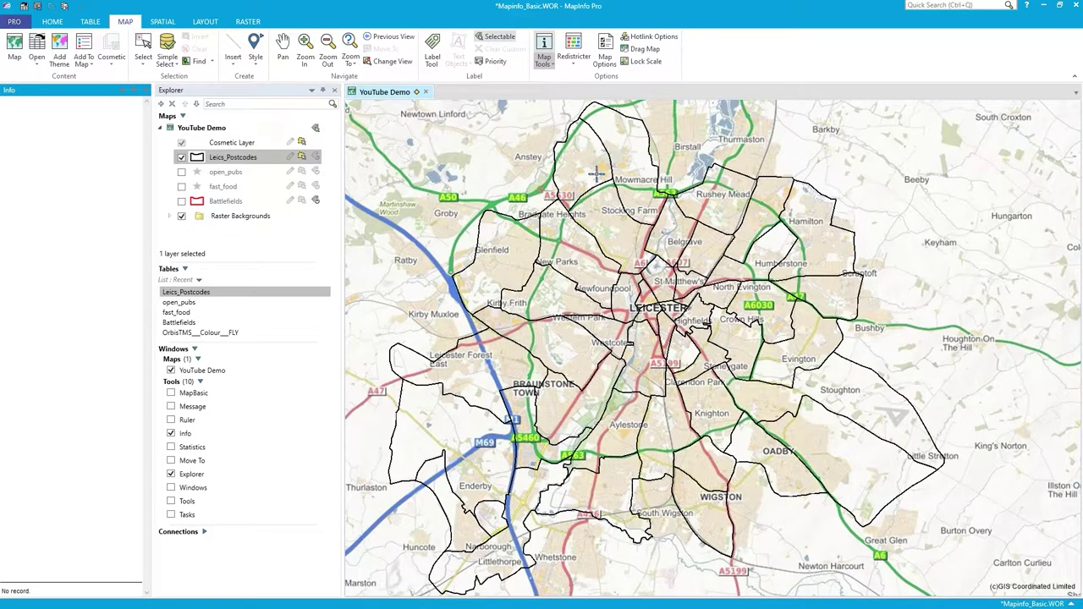
pyautogui.click(597, 173)
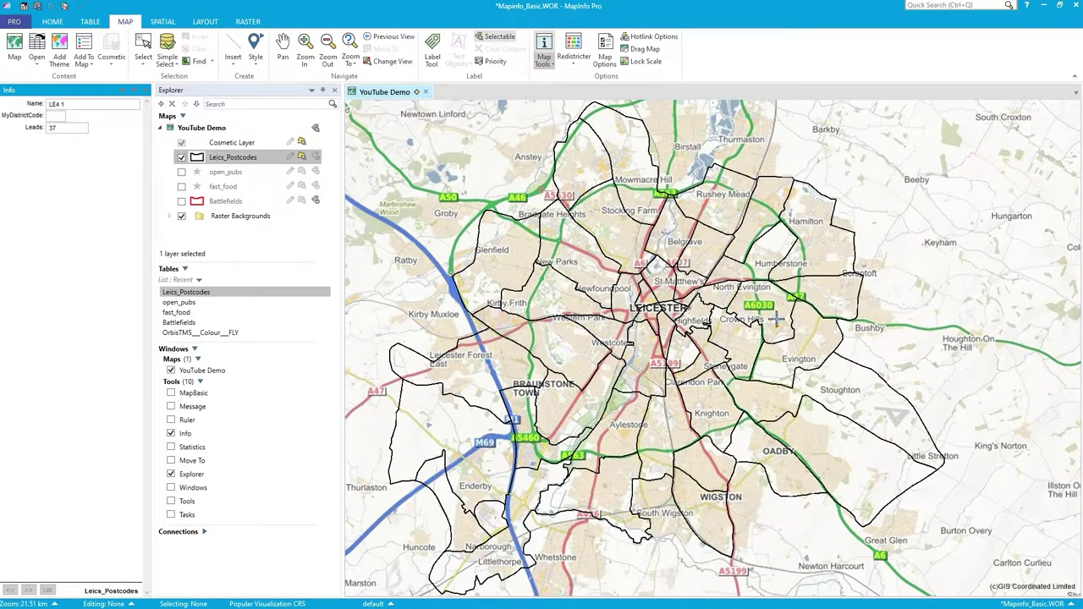
pyautogui.click(815, 342)
pyautogui.doubleClick(72, 128)
pyautogui.moveTo(75, 105); pyautogui.dragTo(31, 110)
pyautogui.click(96, 108)
pyautogui.click(144, 90)
# - Start a New Redistricter Window with Leics_Postcodes as the source table
pyautogui.click(579, 66)
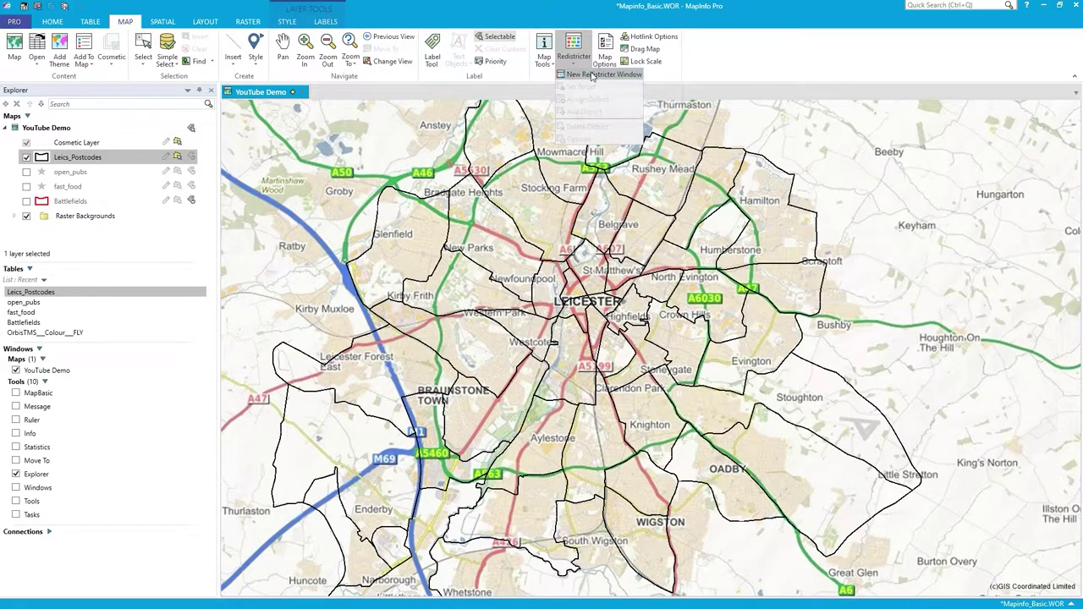
pyautogui.click(592, 74)
pyautogui.click(511, 198)
pyautogui.click(506, 197)
# - Set MyDistrictCode as the district field and review the Count and Fill browse fields
pyautogui.click(510, 210)
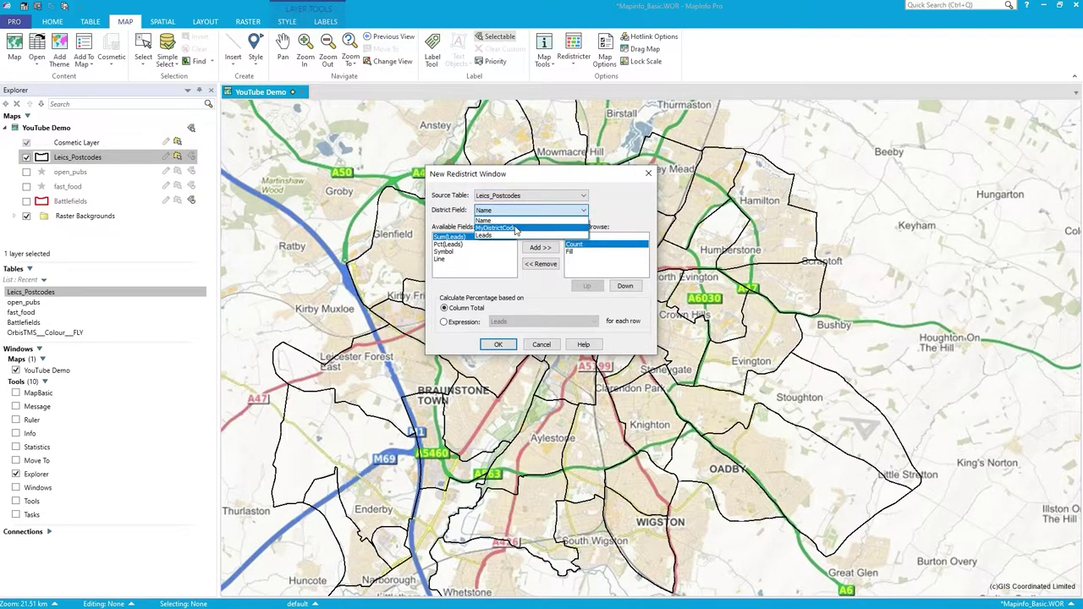
pyautogui.click(512, 228)
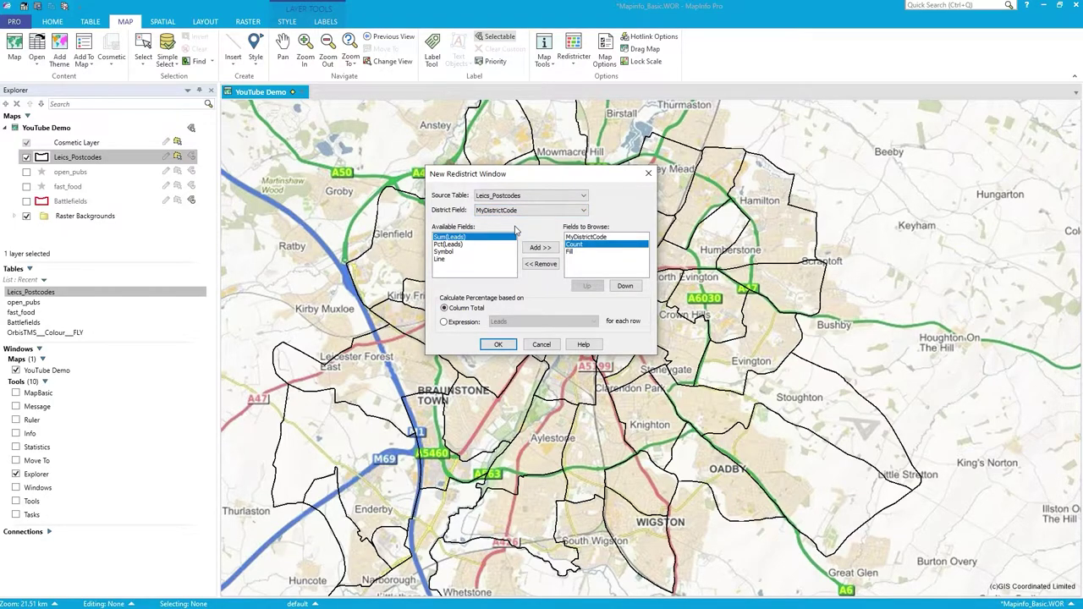
pyautogui.click(584, 244)
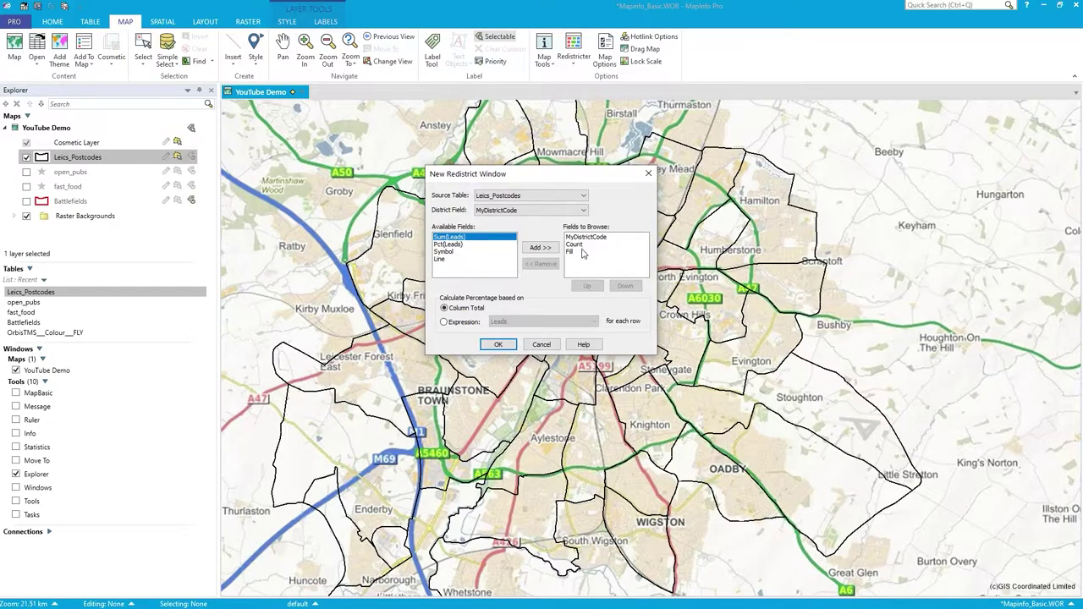
pyautogui.click(576, 246)
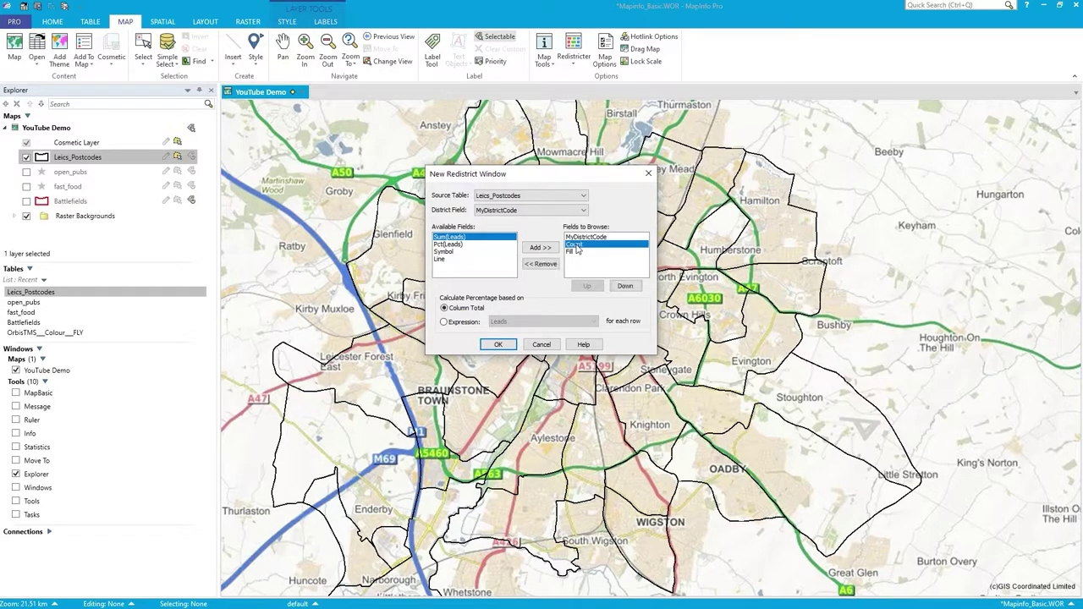
pyautogui.click(575, 252)
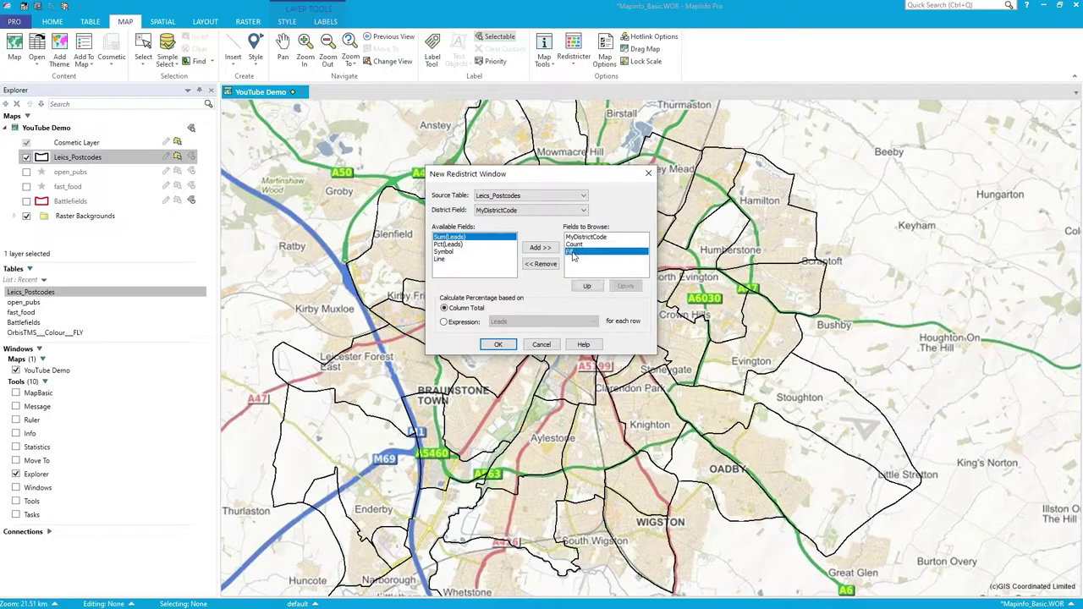
# - Add Pct(Leads) to the browse fields, move it above Fill, and confirm
pyautogui.keyDown('ctrl'); pyautogui.click(449, 244); pyautogui.keyUp('ctrl')
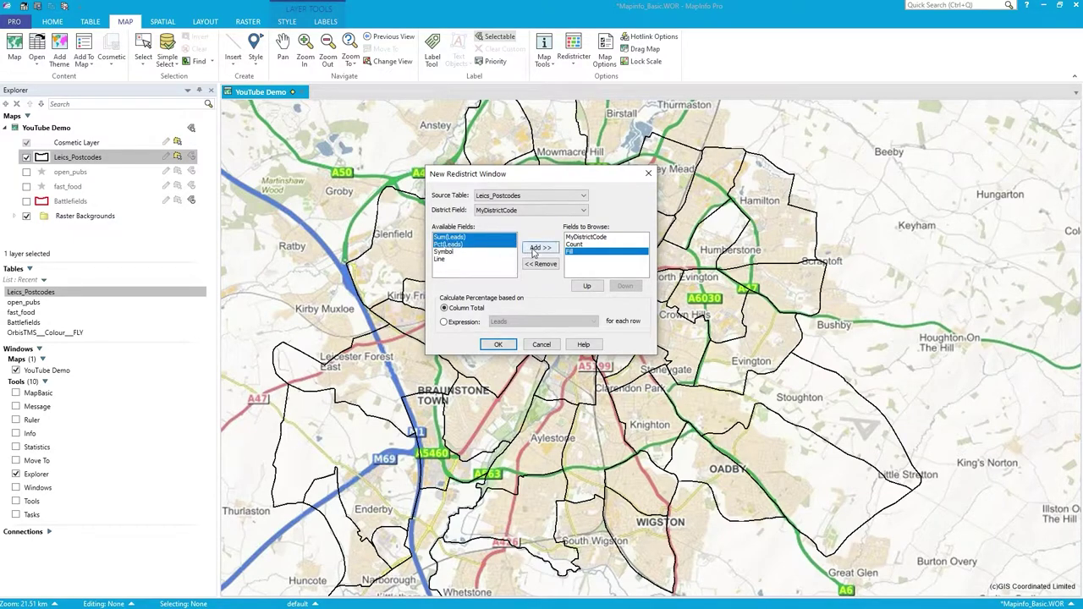
pyautogui.click(461, 246)
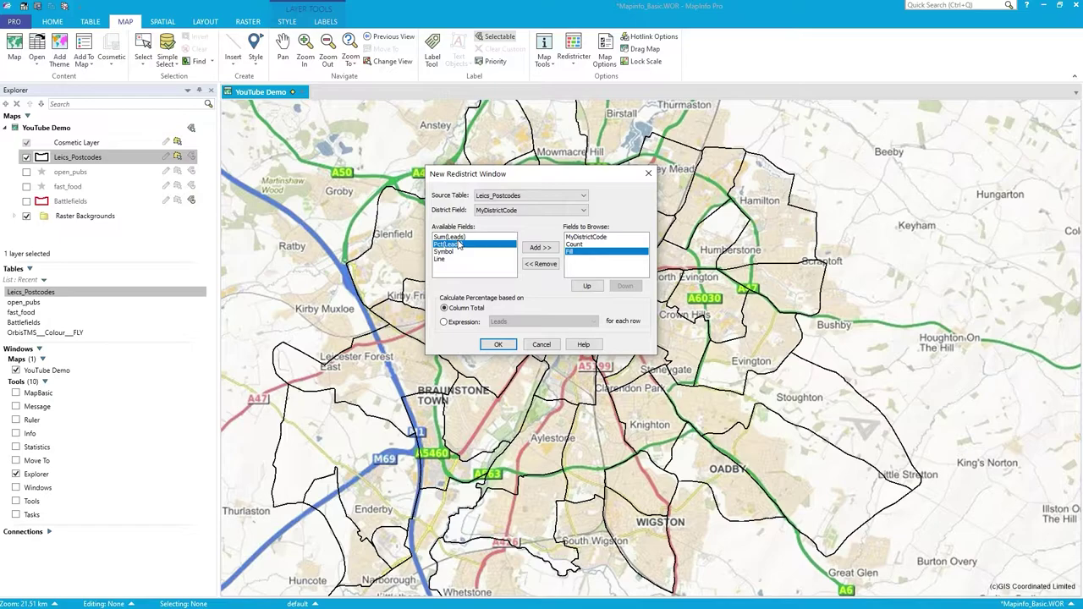
pyautogui.click(536, 248)
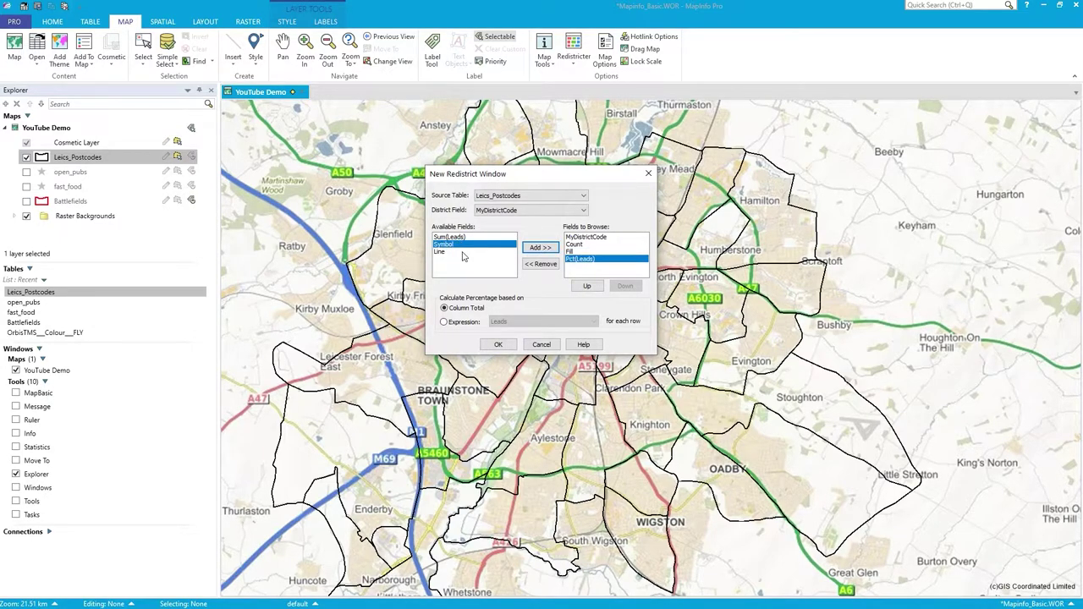
pyautogui.click(588, 287)
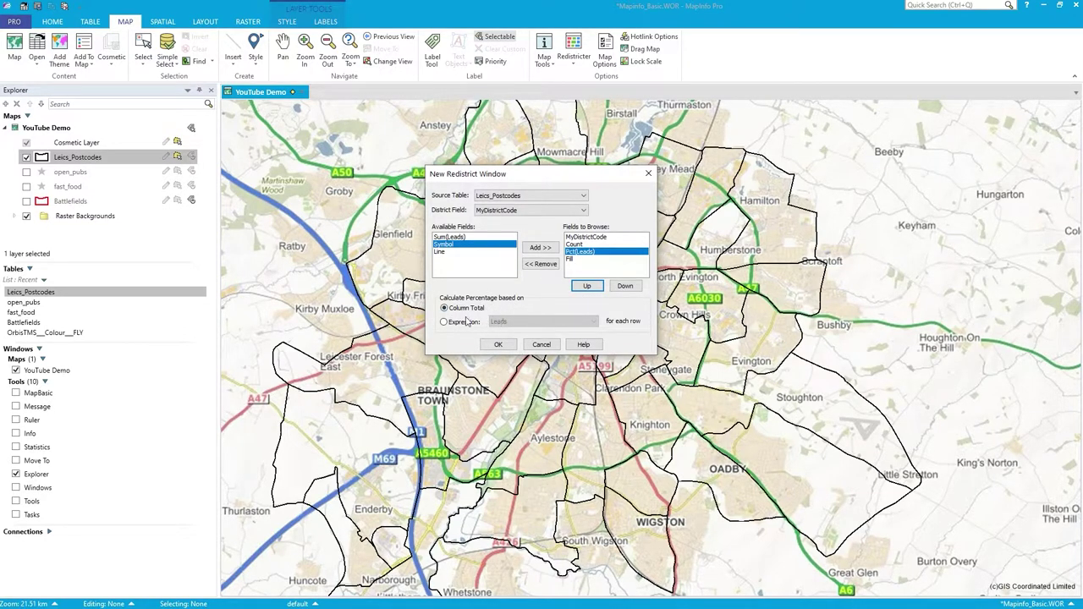
pyautogui.click(499, 345)
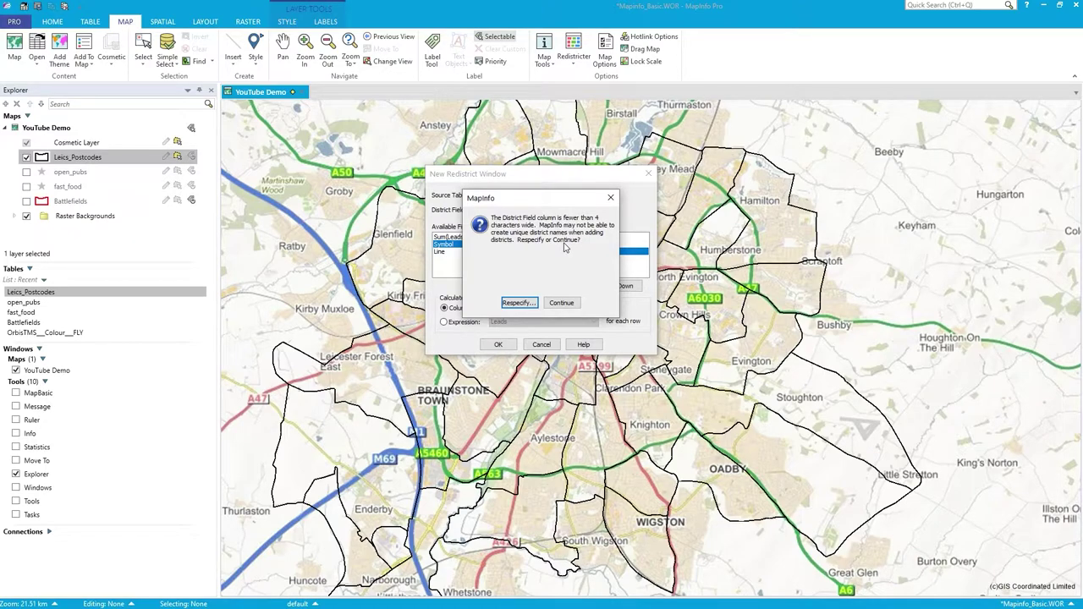
# - Reconfirm the redistricting setup and continue past the short-field-width warning
pyautogui.click(519, 303)
pyautogui.click(499, 345)
pyautogui.click(561, 303)
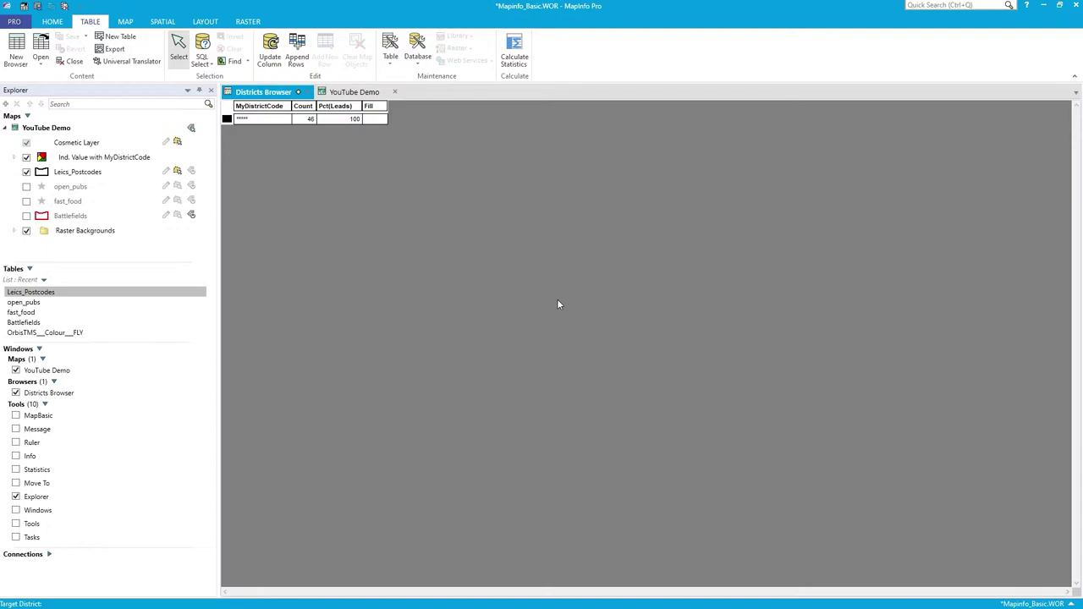
# - Undock the Districts Browser and position it beside the YouTube Demo map
pyautogui.click(351, 92)
pyautogui.click(273, 92)
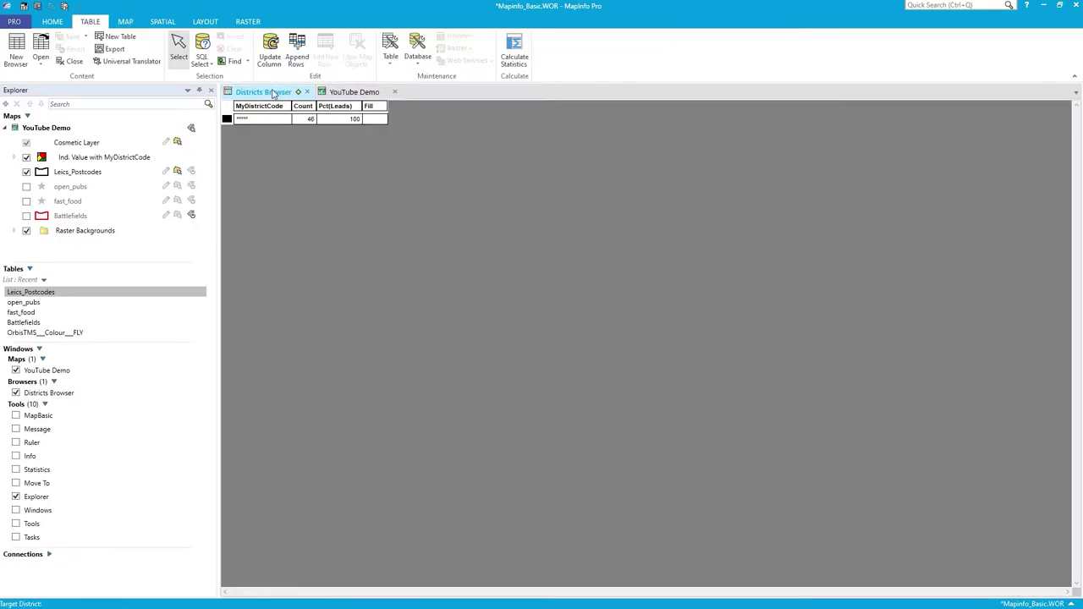
pyautogui.moveTo(273, 92); pyautogui.dragTo(608, 341)
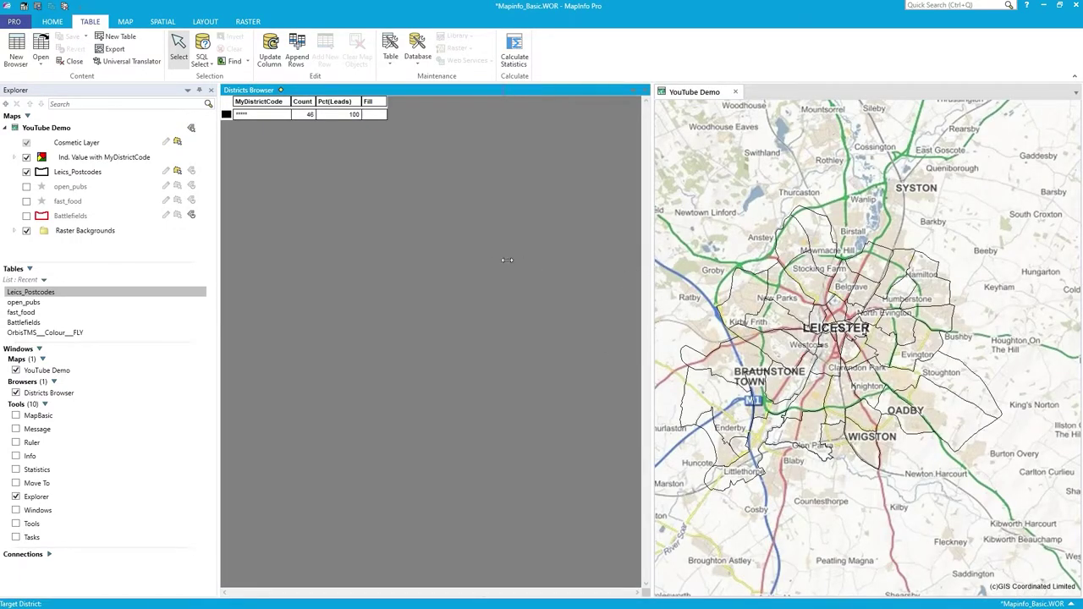
pyautogui.moveTo(401, 250); pyautogui.dragTo(401, 249)
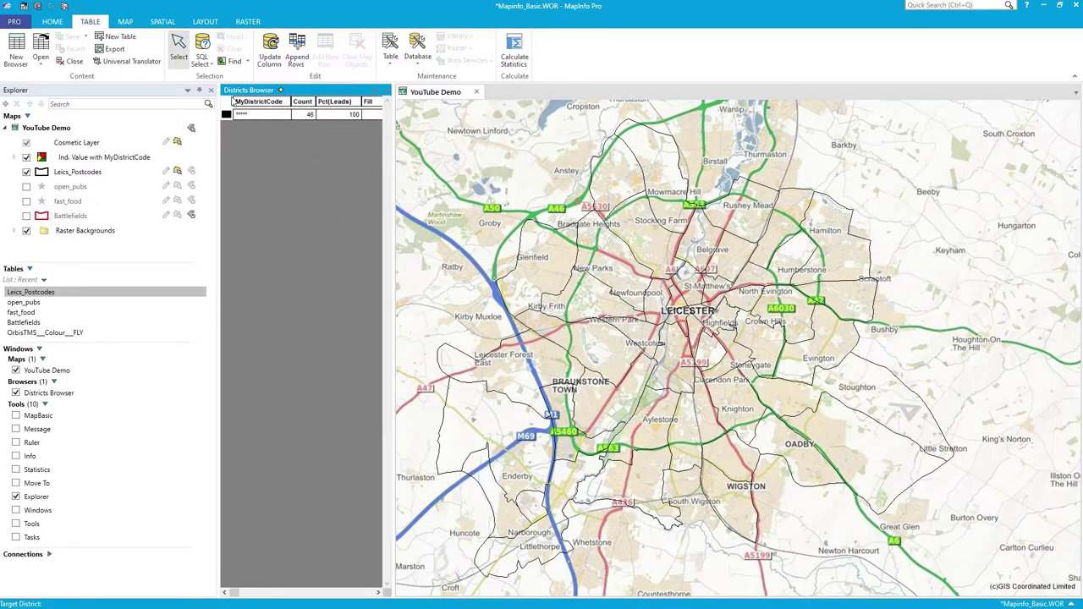
# - Add districts named AA and AB from the Redistricter menu
pyautogui.click(130, 22)
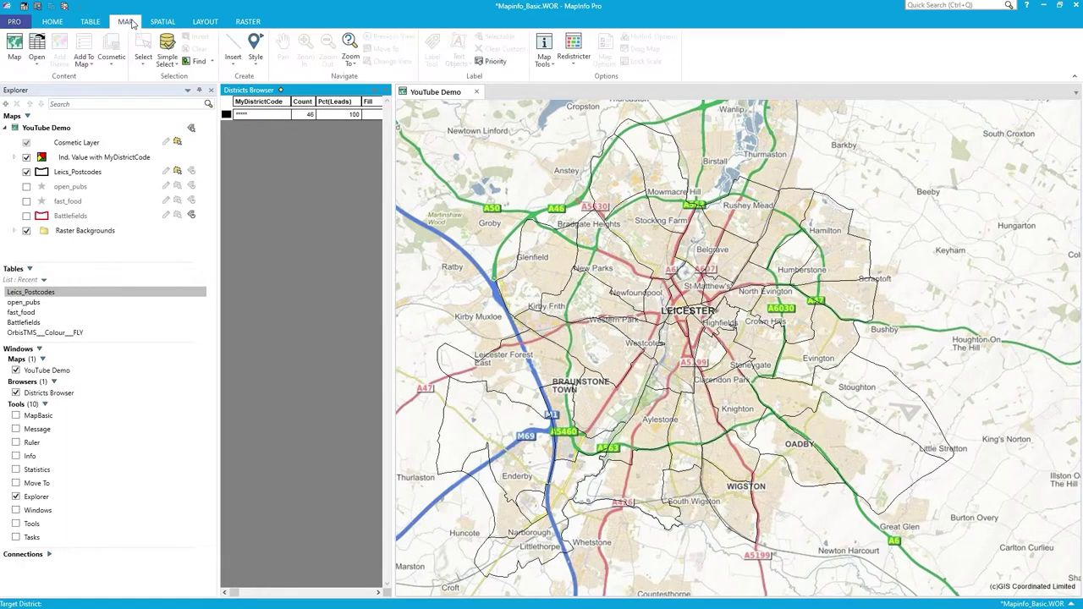
pyautogui.click(576, 65)
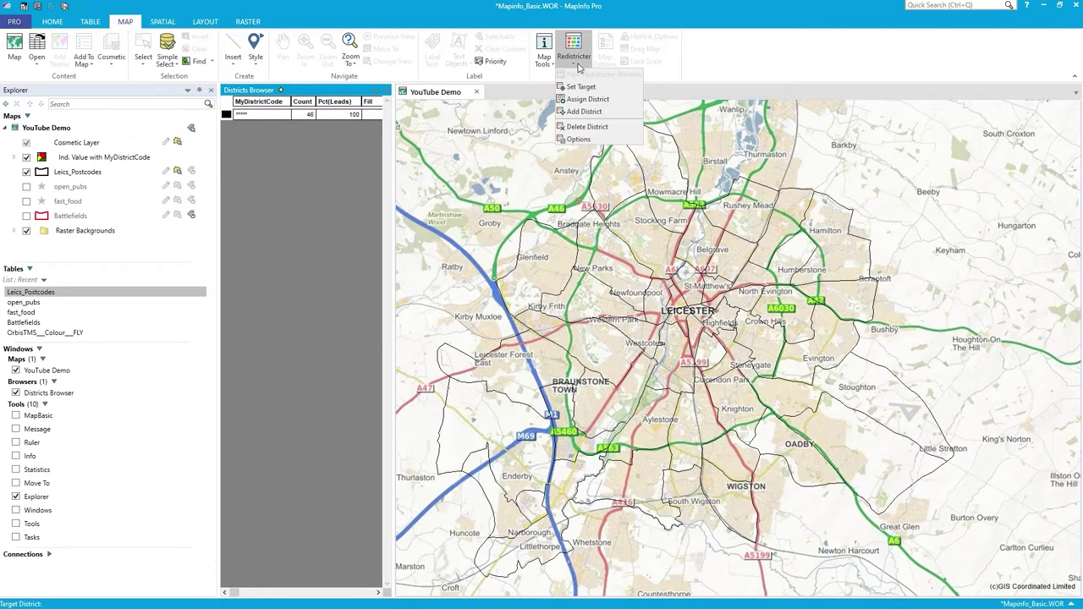
pyautogui.click(585, 111)
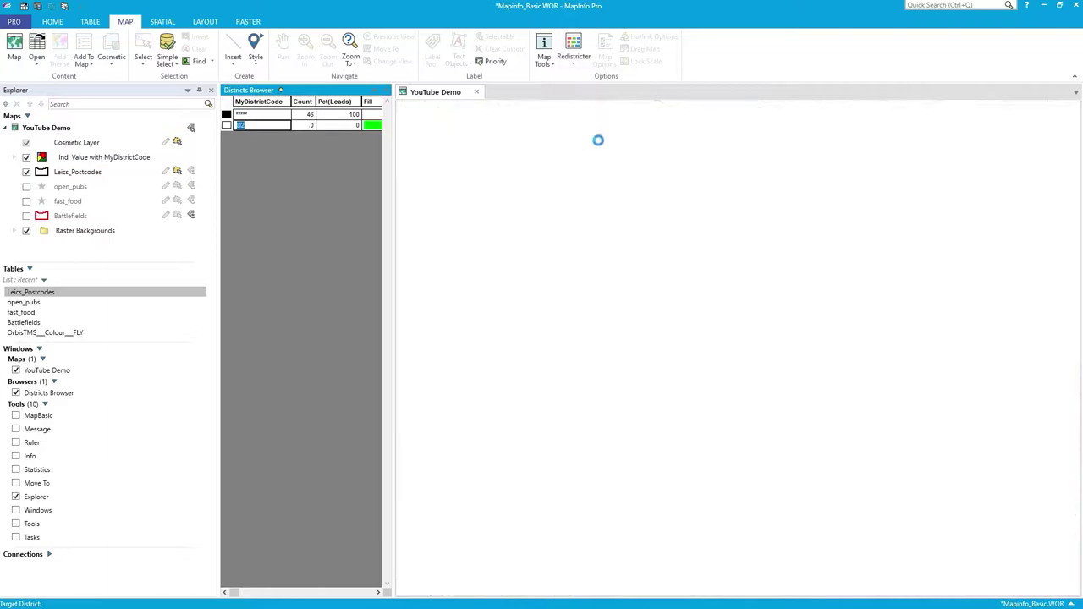
pyautogui.write('AA')
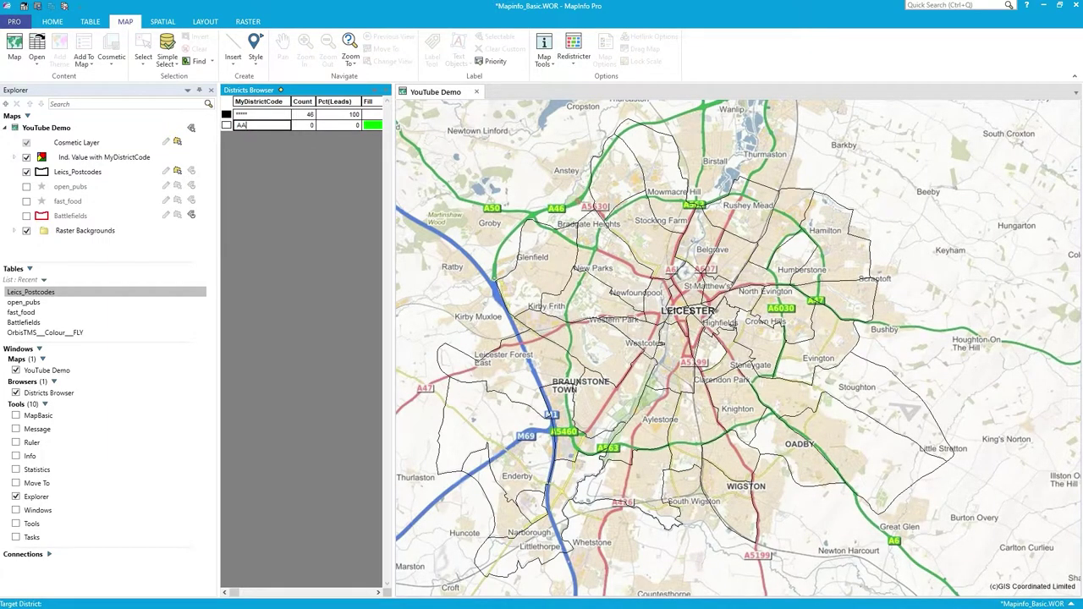
pyautogui.click(574, 51)
pyautogui.click(584, 112)
pyautogui.write('AB')
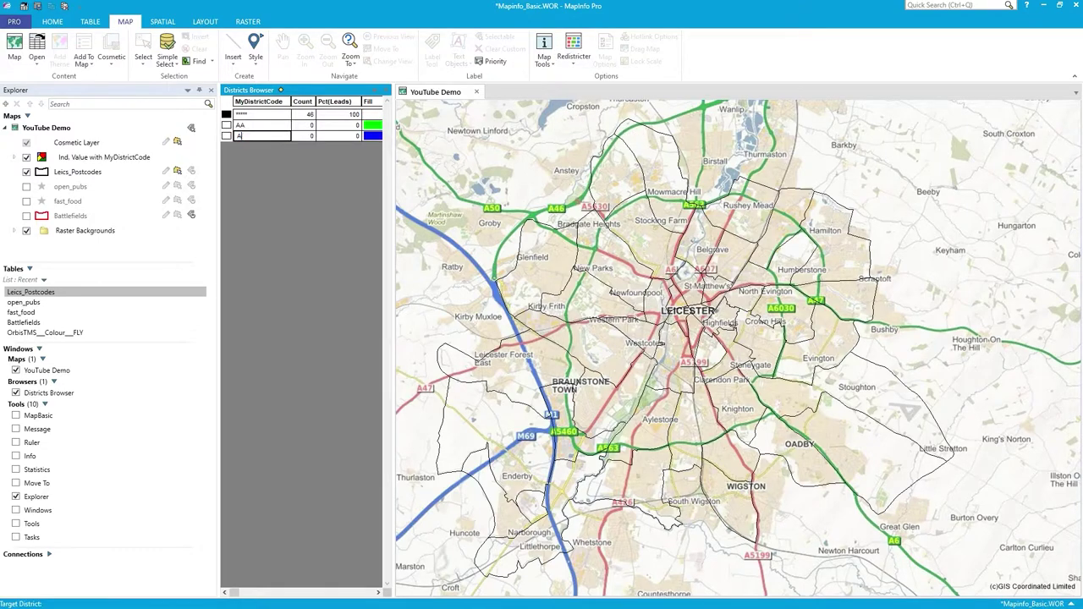
# - Add districts named AC and AD from the Redistricter menu
pyautogui.click(574, 51)
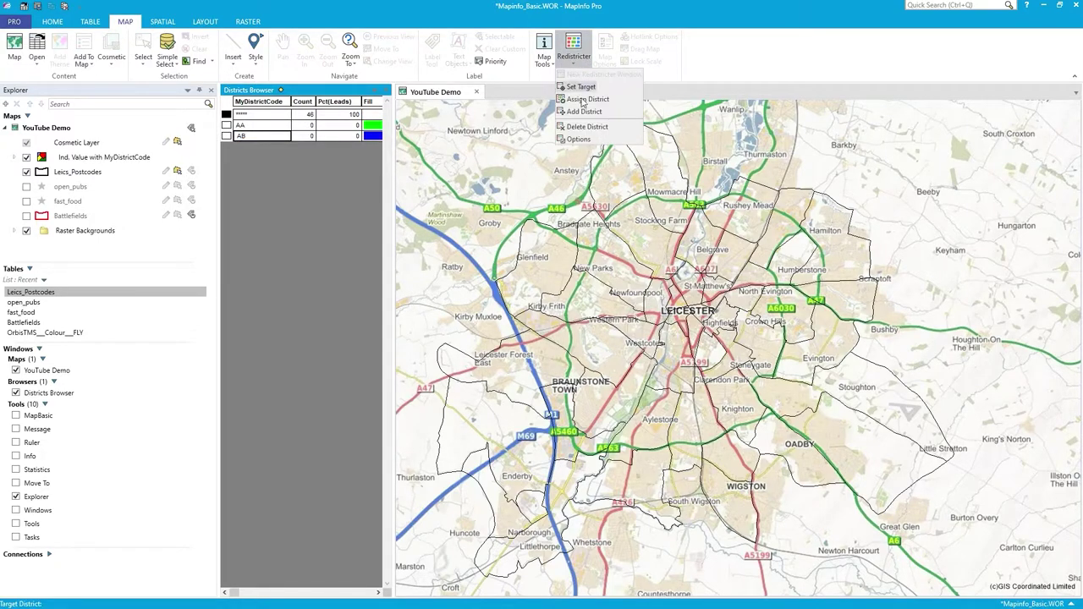
pyautogui.click(586, 114)
pyautogui.write('AC')
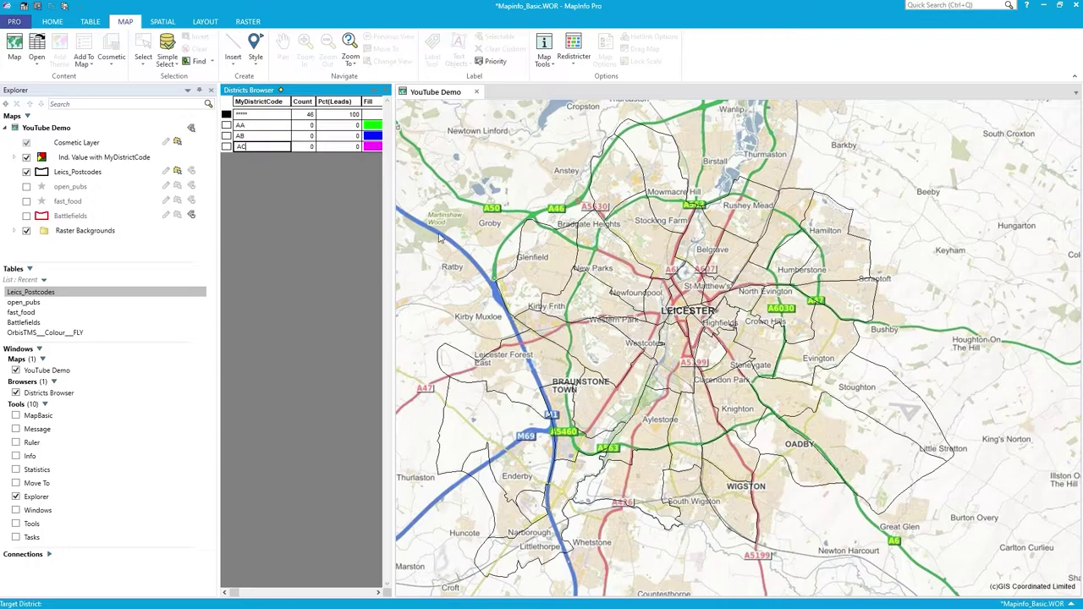
pyautogui.click(579, 67)
pyautogui.click(584, 112)
pyautogui.write('AD')
pyautogui.click(447, 201)
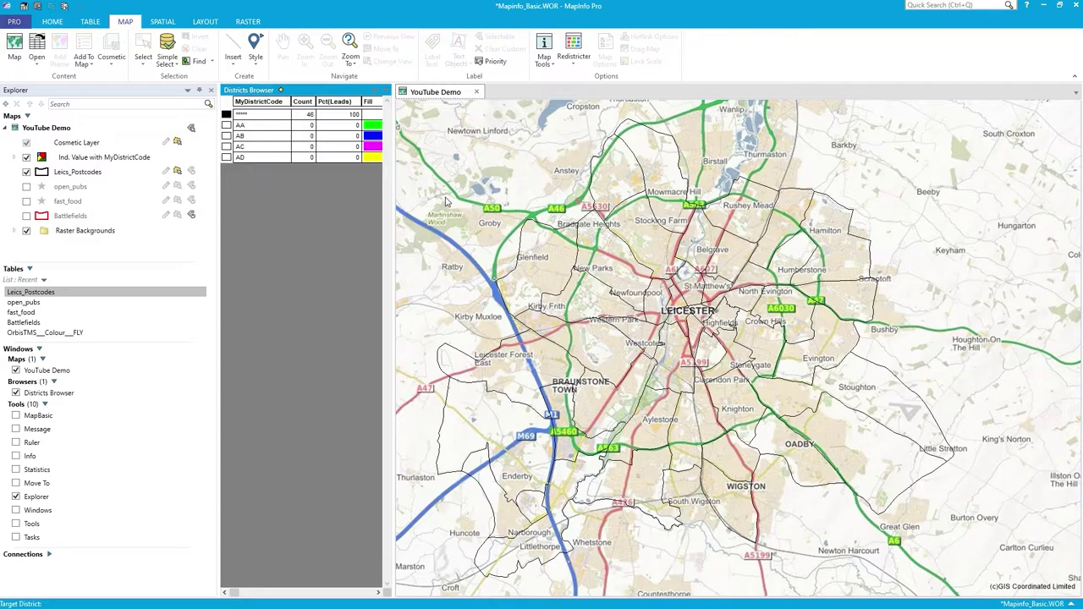
pyautogui.click(279, 107)
# - Narrow the MyDistrictCode column and make AA the target district
pyautogui.moveTo(269, 106); pyautogui.dragTo(267, 107)
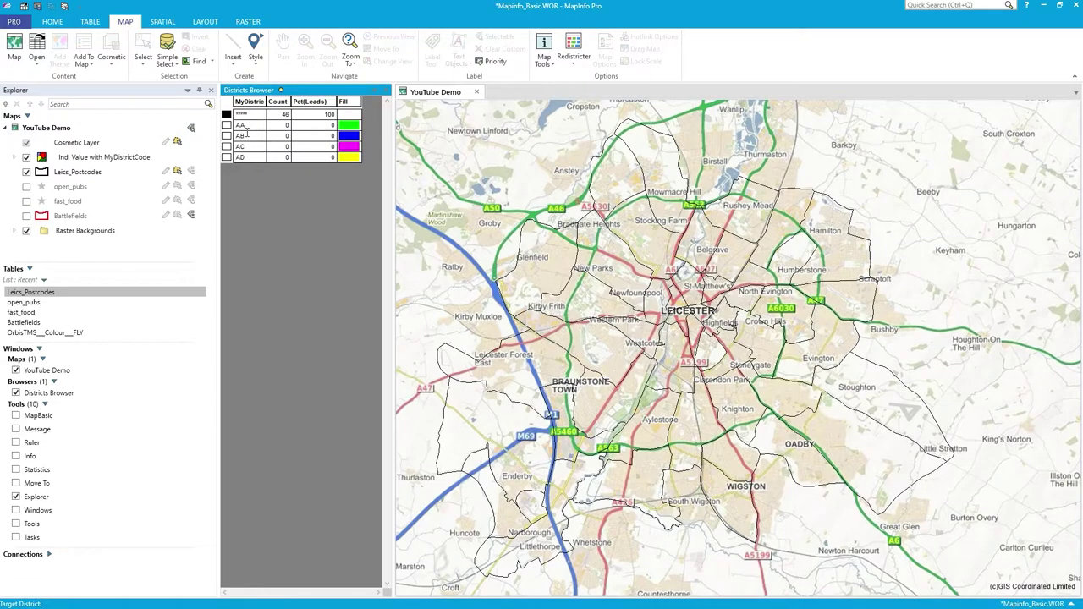
pyautogui.click(226, 126)
# - Pick eleven northern regions for AA, from Glenfield and New Parks through Rushey Mead to Hamilton
pyautogui.click(567, 265)
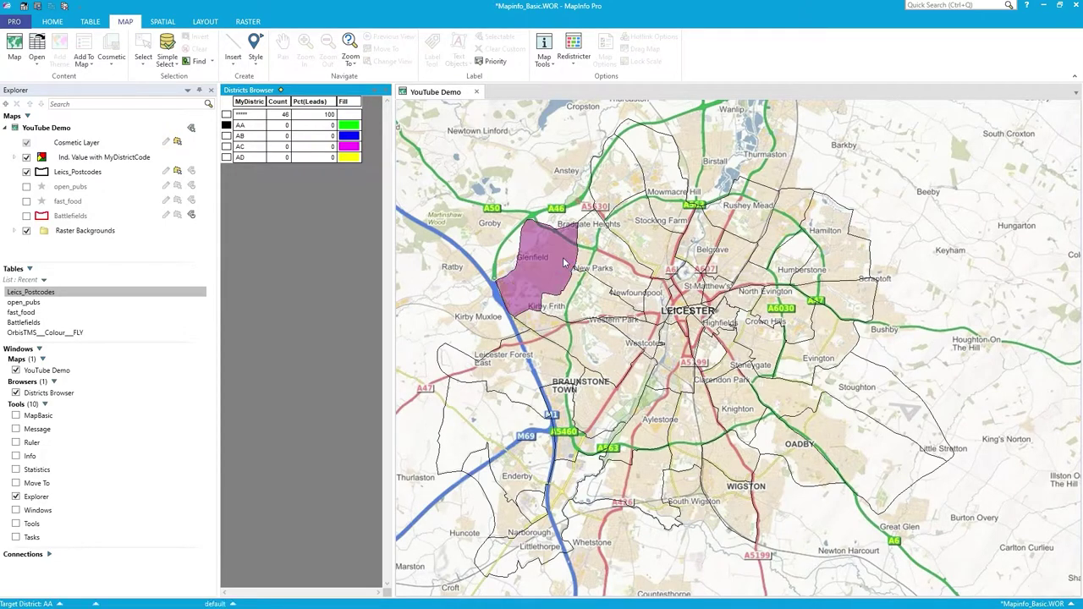
pyautogui.click(599, 220)
pyautogui.click(602, 176)
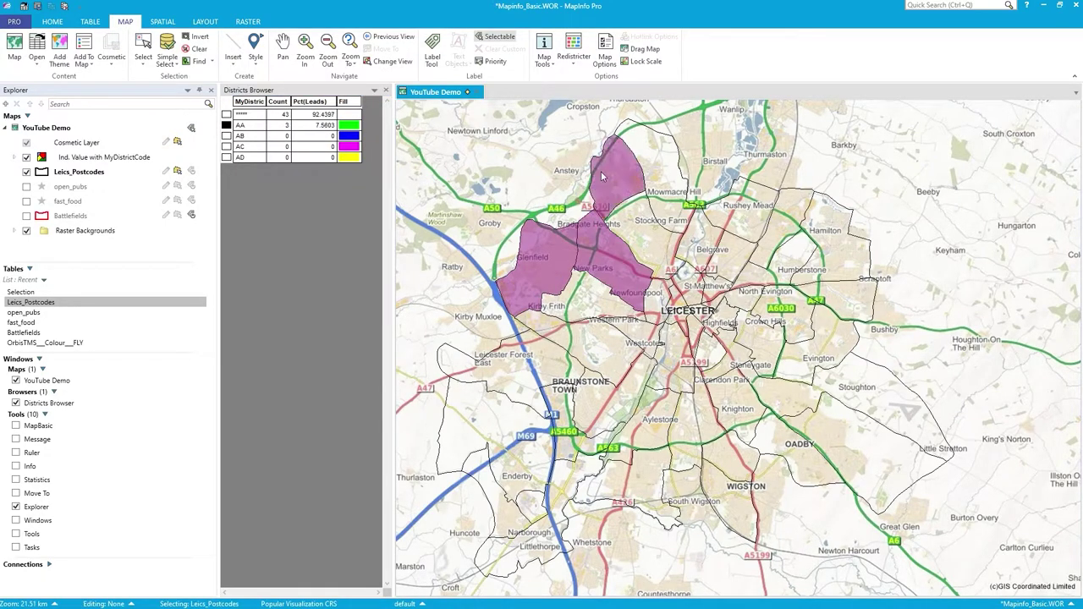
pyautogui.click(640, 227)
pyautogui.click(665, 169)
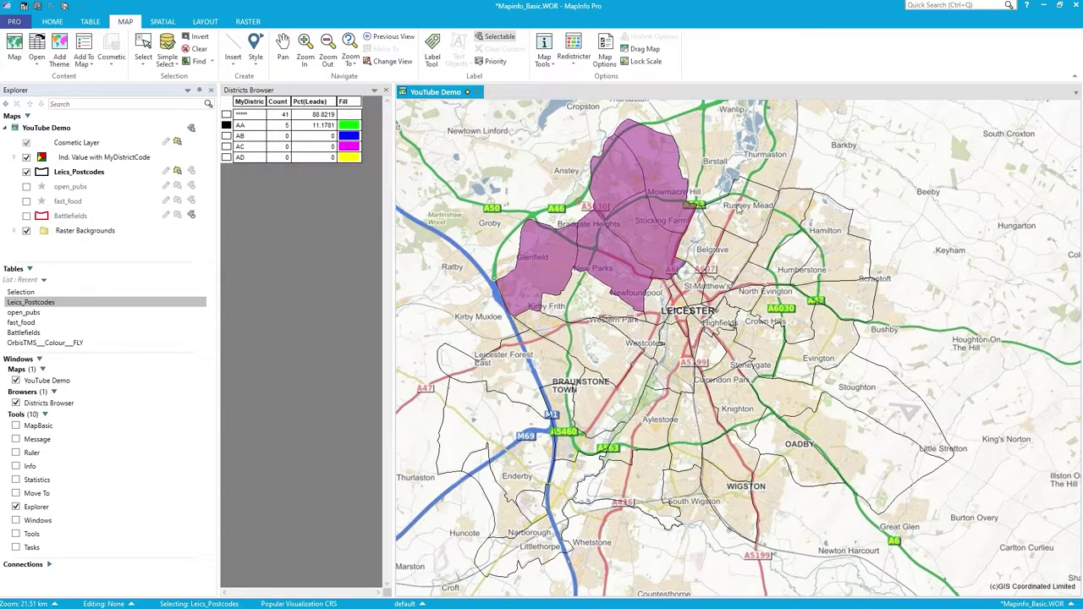
pyautogui.click(752, 202)
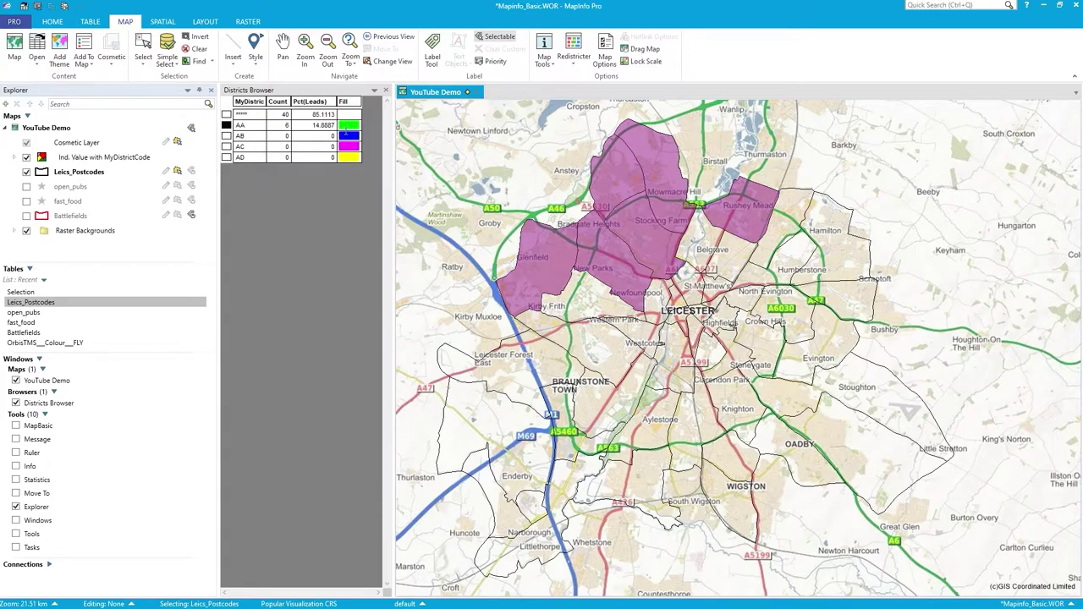
pyautogui.click(797, 208)
pyautogui.click(708, 240)
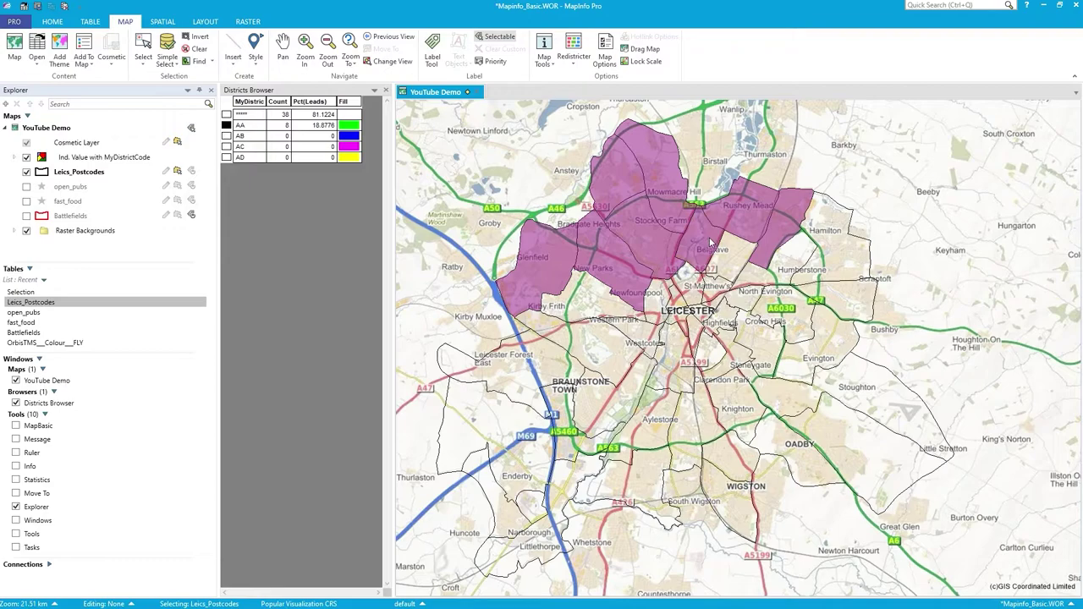
pyautogui.click(739, 251)
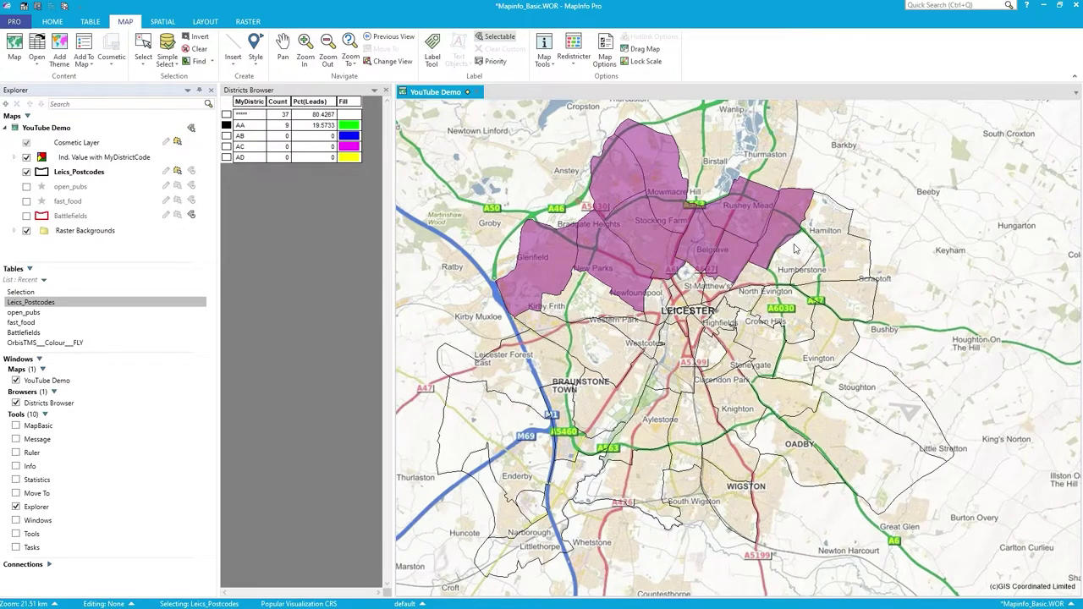
pyautogui.click(799, 260)
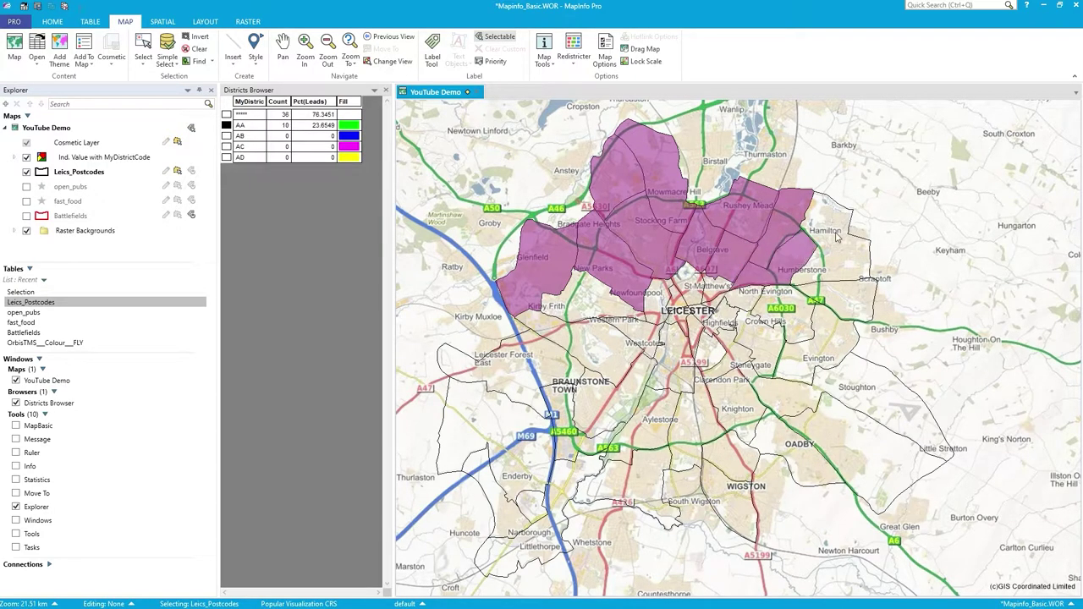
pyautogui.click(838, 239)
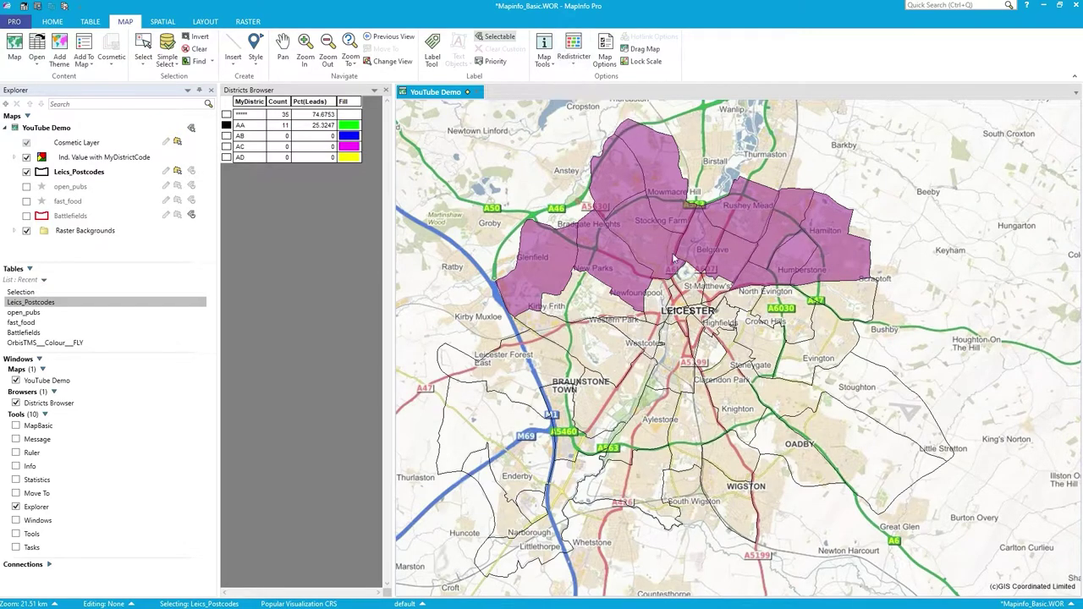
pyautogui.click(574, 52)
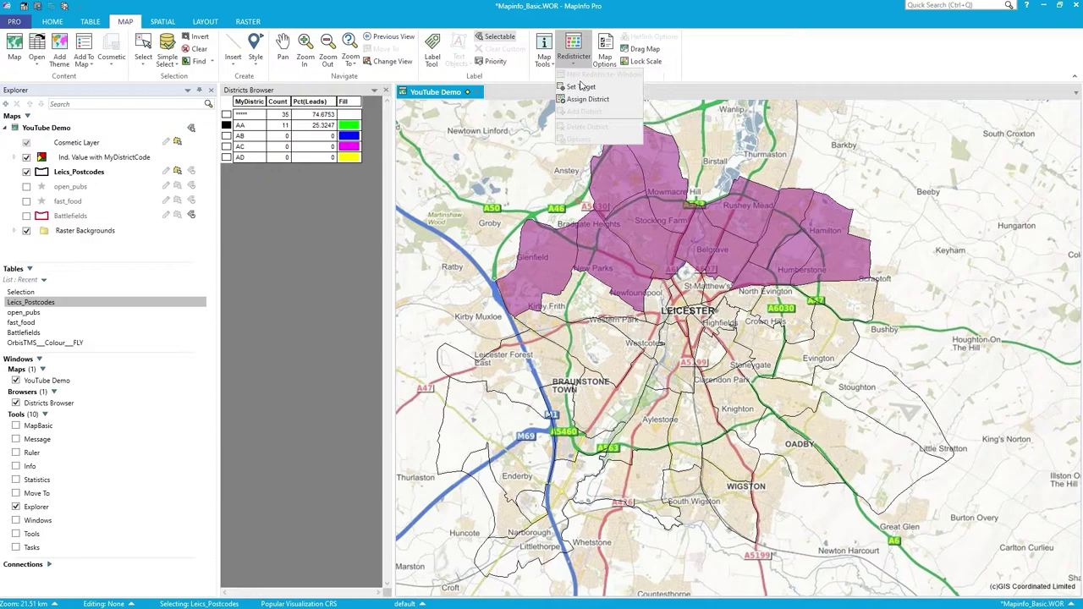
# - Assign the picked regions to AA and give AA a G1 green fill
pyautogui.click(586, 100)
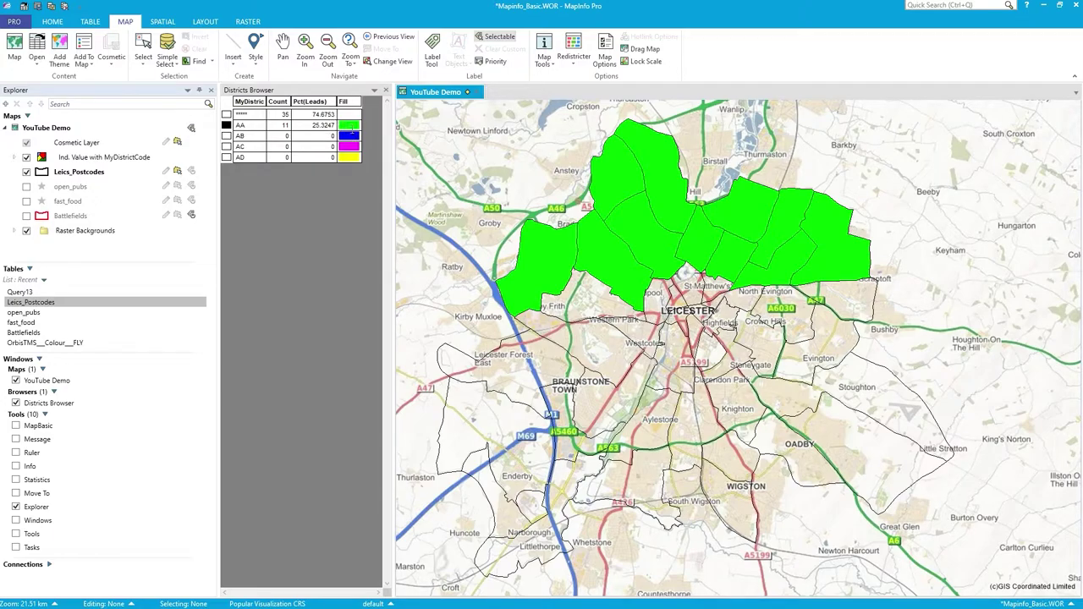
pyautogui.doubleClick(350, 127)
pyautogui.click(556, 248)
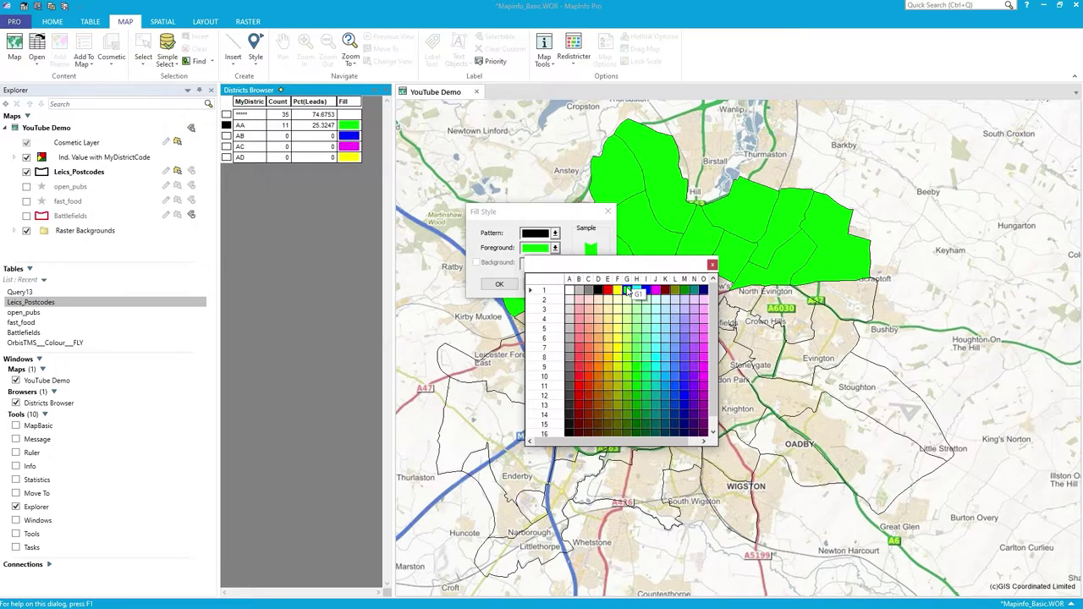
pyautogui.click(627, 291)
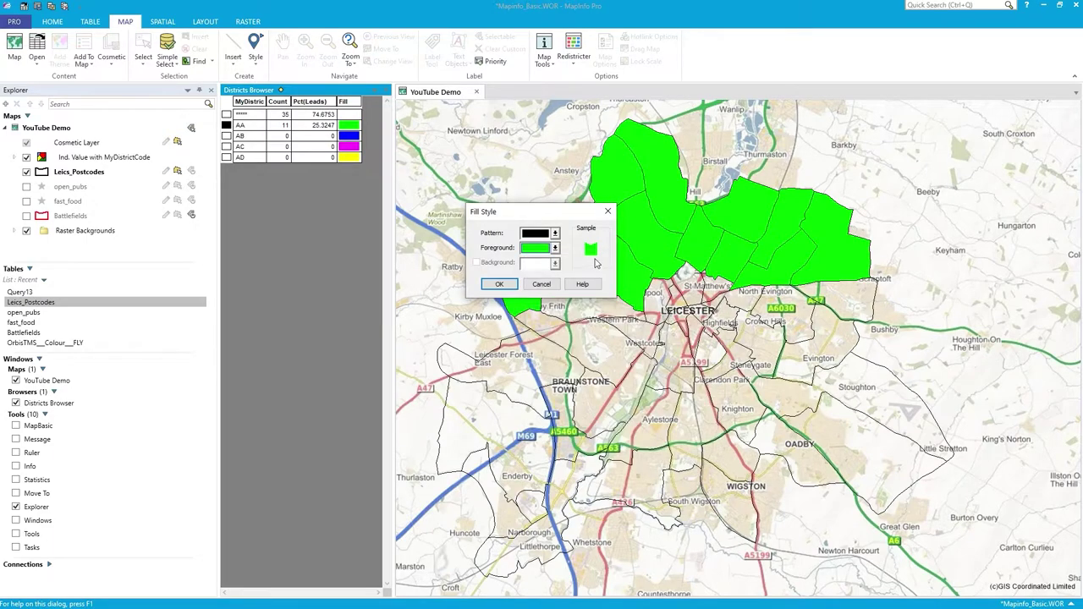
pyautogui.click(500, 285)
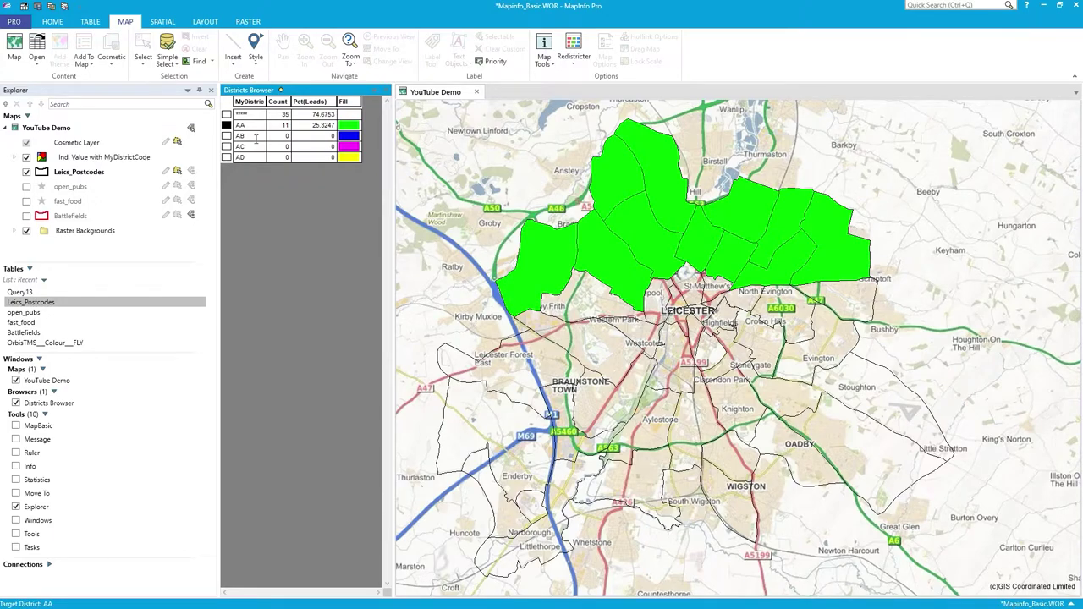
# - Make AB the target and add Leicester Forest East, Western Park, Frith, Westcotes and Braunstone regions
pyautogui.click(226, 135)
pyautogui.click(546, 359)
pyautogui.click(582, 328)
pyautogui.click(613, 306)
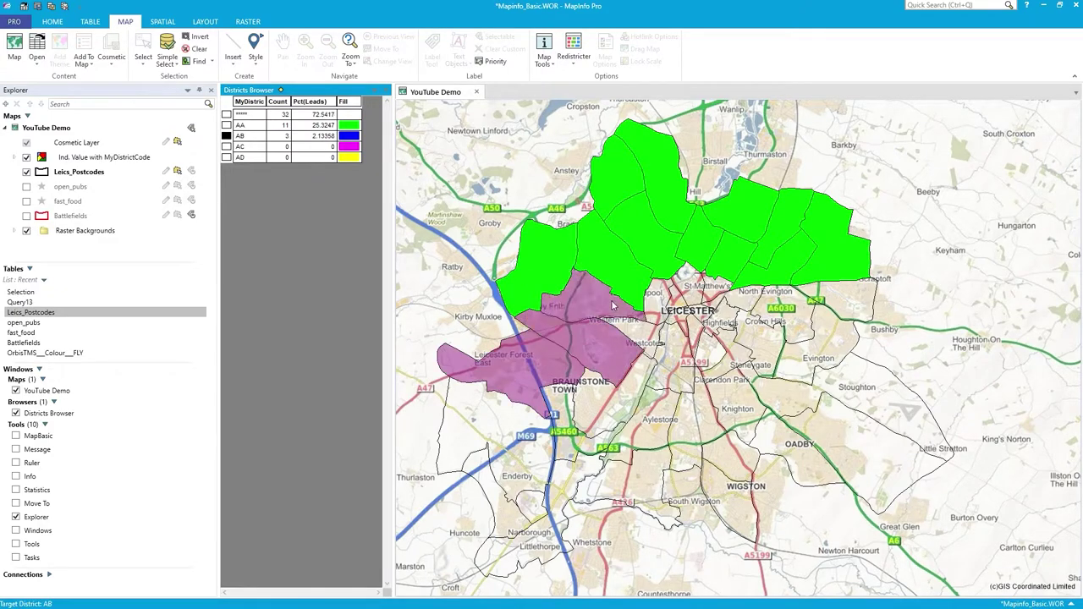
pyautogui.click(646, 339)
pyautogui.click(584, 415)
pyautogui.click(568, 411)
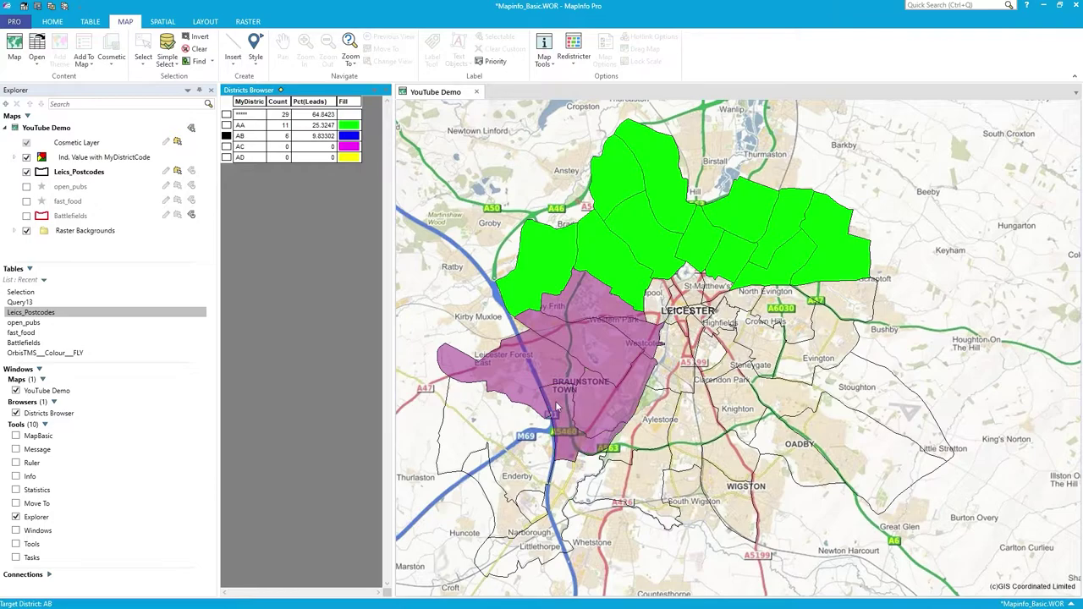
# - Add Aylestone, Narborough and Littlethorpe, and the regions west of Enderby to district AB
pyautogui.click(659, 409)
pyautogui.click(635, 489)
pyautogui.click(556, 497)
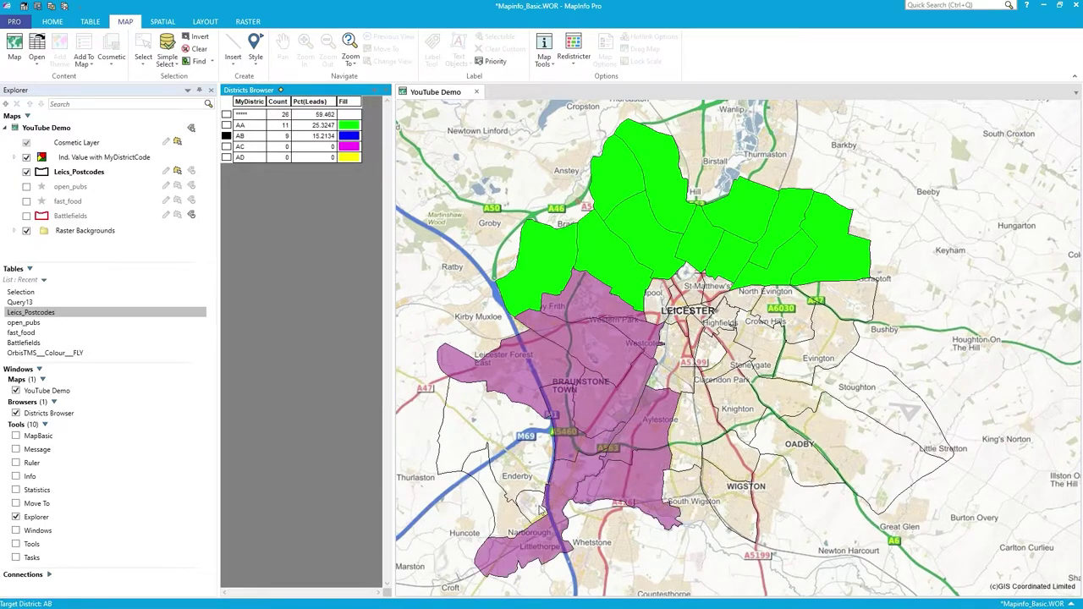
pyautogui.click(539, 508)
pyautogui.click(500, 512)
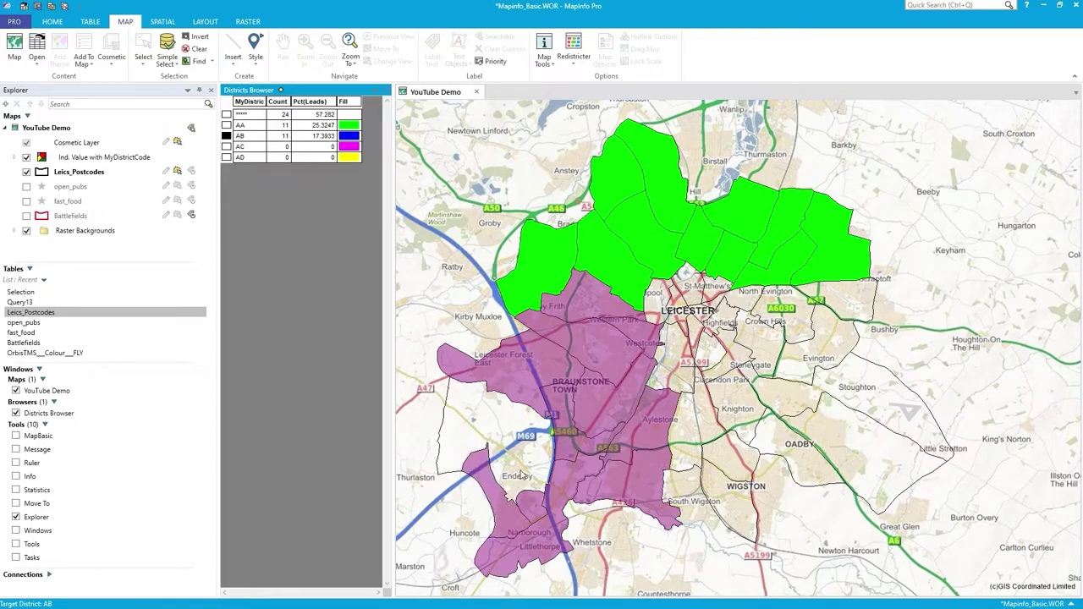
pyautogui.click(503, 460)
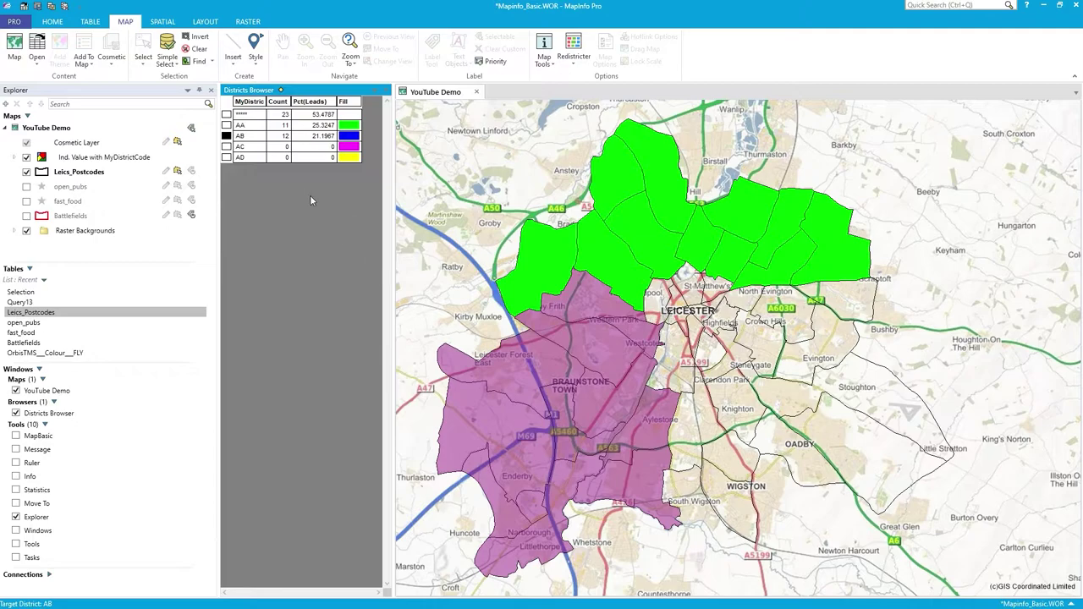
# - Add a new district D6 and make it the target district
pyautogui.click(573, 51)
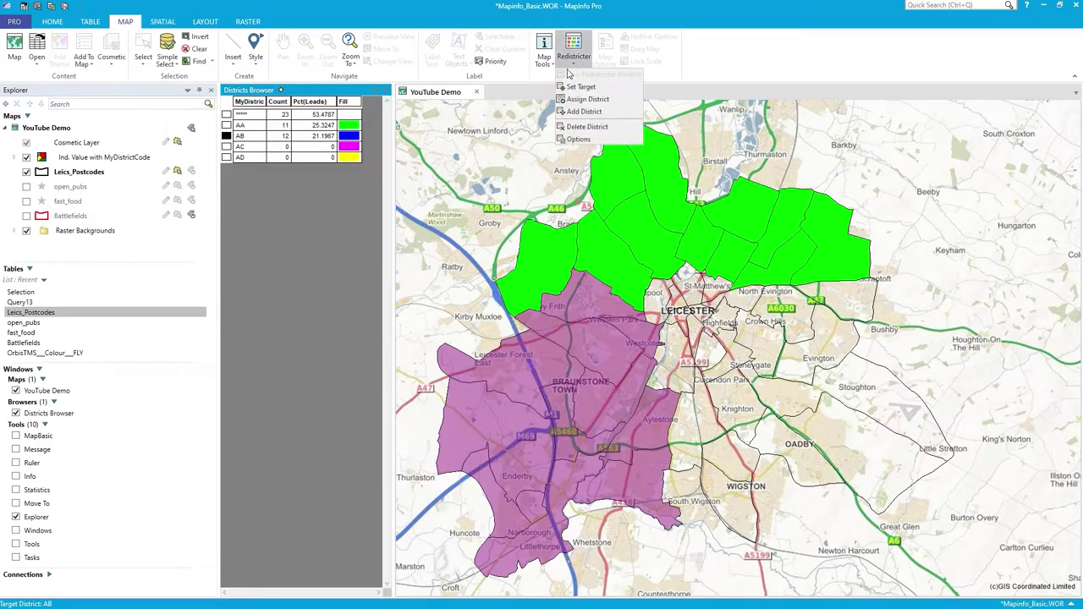
pyautogui.click(584, 112)
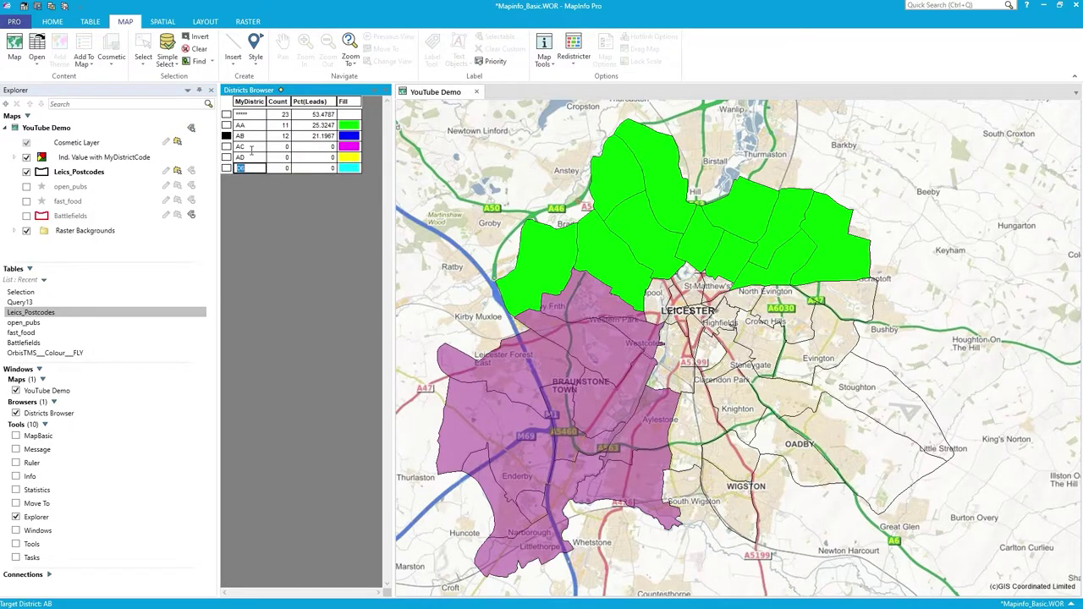
pyautogui.click(226, 148)
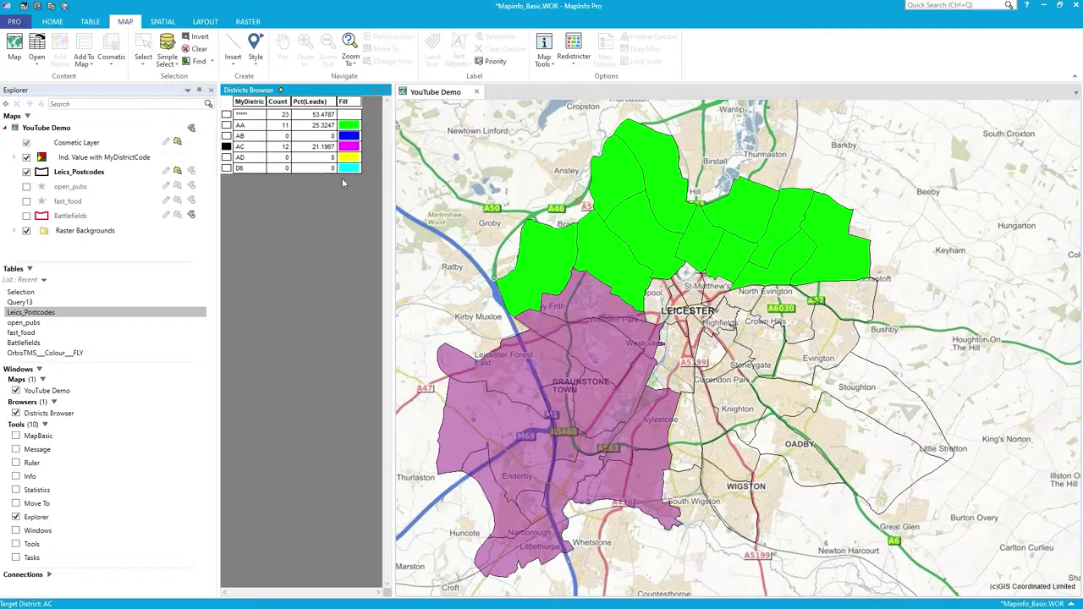
pyautogui.click(226, 136)
pyautogui.click(226, 168)
# - Delete district D6 and make AC the target district
pyautogui.click(574, 53)
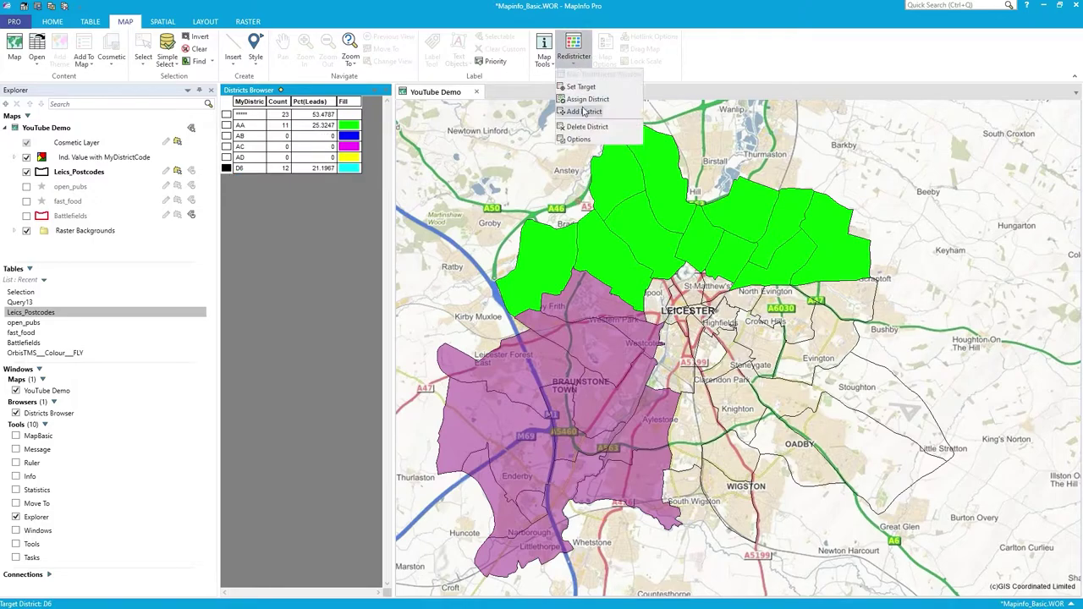
pyautogui.click(587, 127)
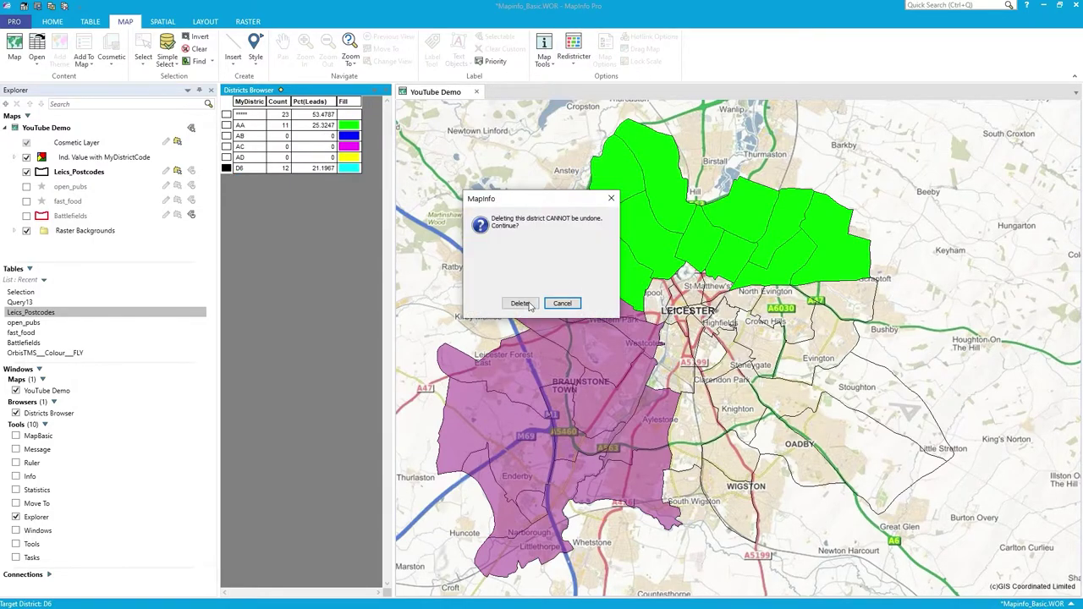
pyautogui.click(519, 303)
pyautogui.click(226, 148)
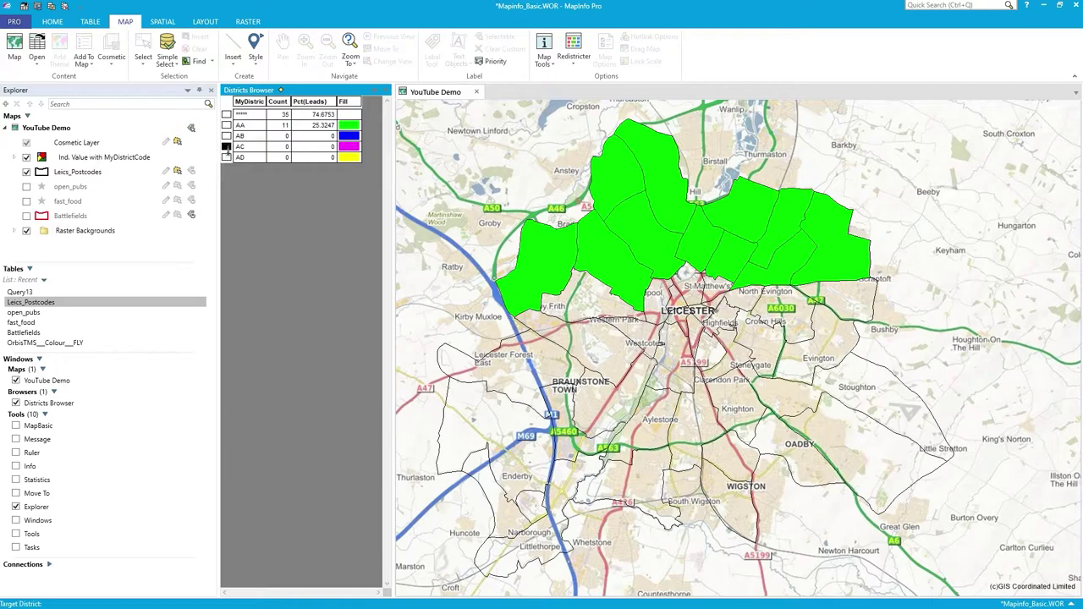
# - With AB as target, add Leicester Forest East, Enderby, Western Park and regions toward Narborough
pyautogui.click(226, 136)
pyautogui.click(531, 364)
pyautogui.click(573, 47)
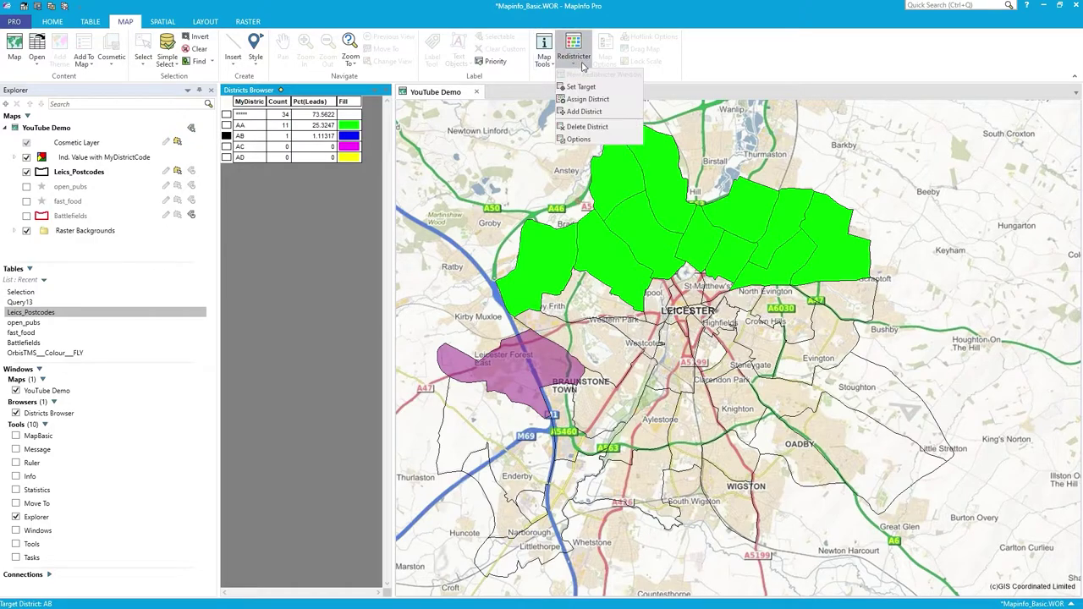
pyautogui.click(739, 77)
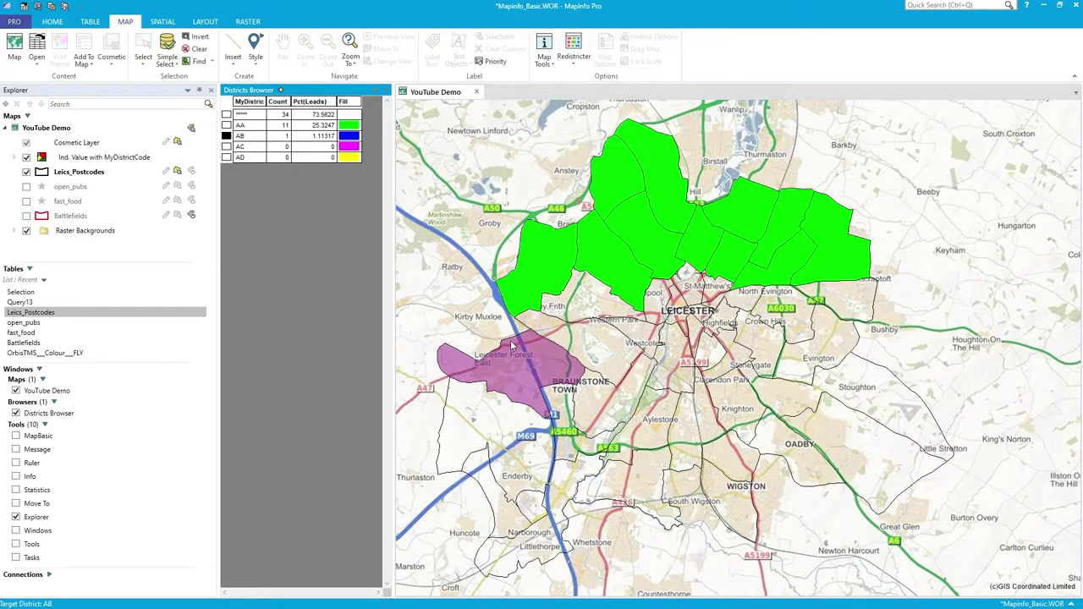
pyautogui.click(465, 411)
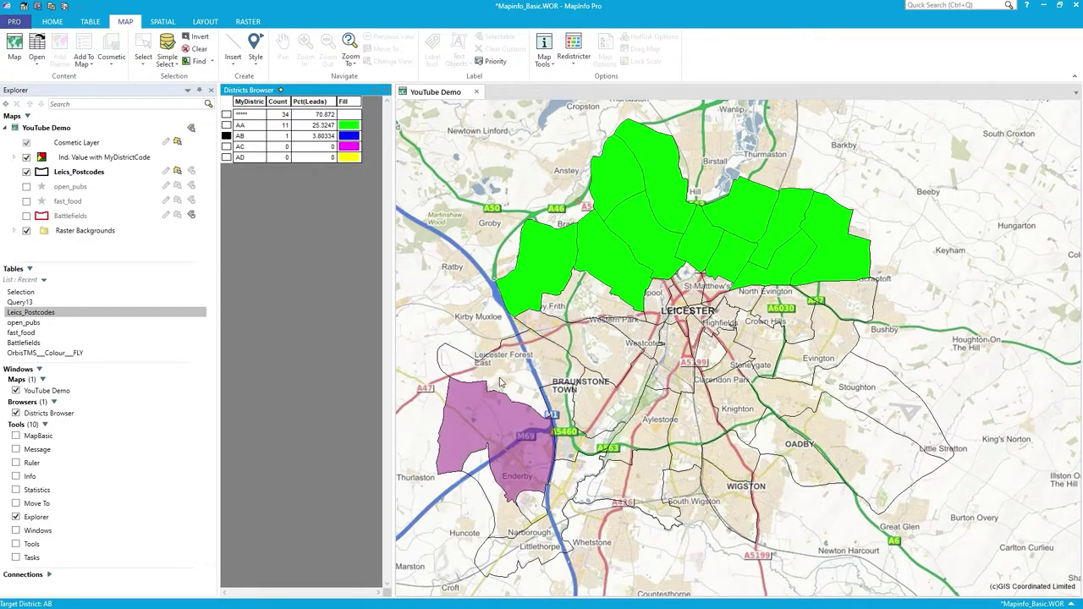
pyautogui.click(551, 339)
pyautogui.click(592, 301)
pyautogui.click(597, 389)
pyautogui.click(566, 448)
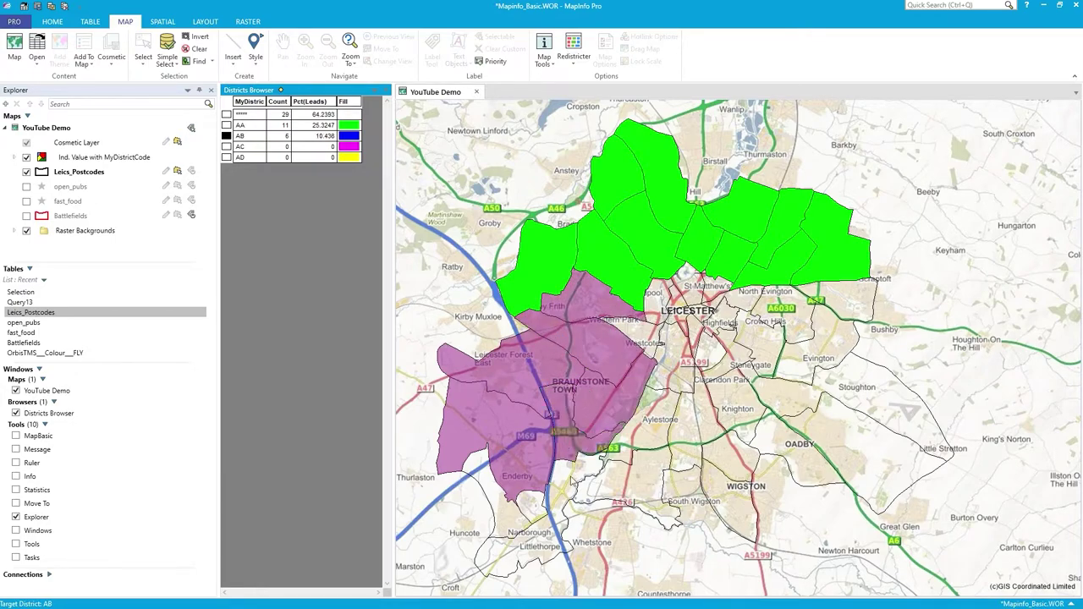
pyautogui.click(538, 521)
pyautogui.click(526, 518)
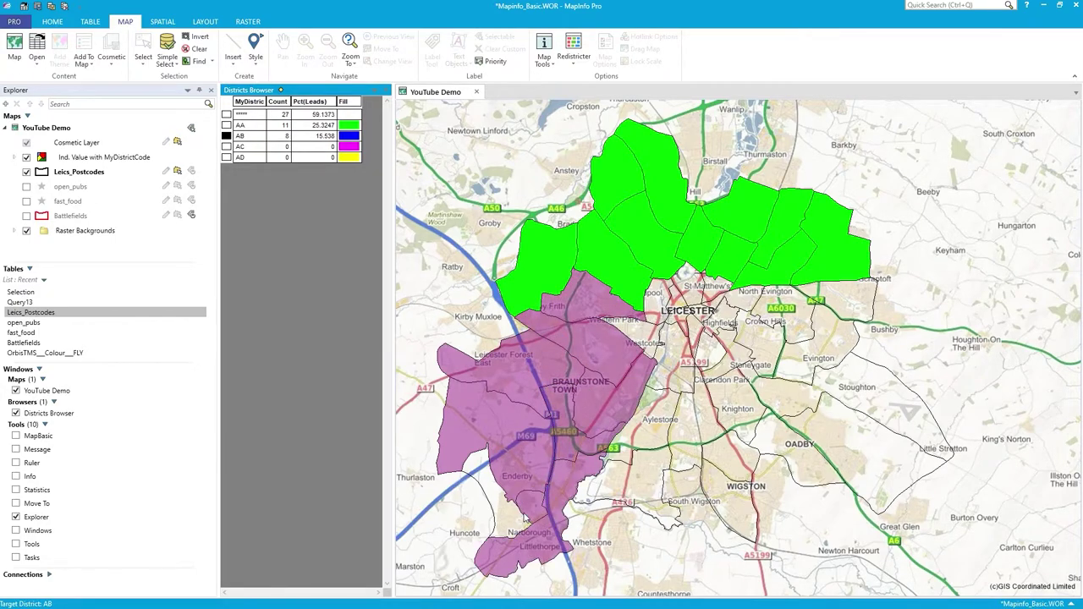
pyautogui.click(501, 508)
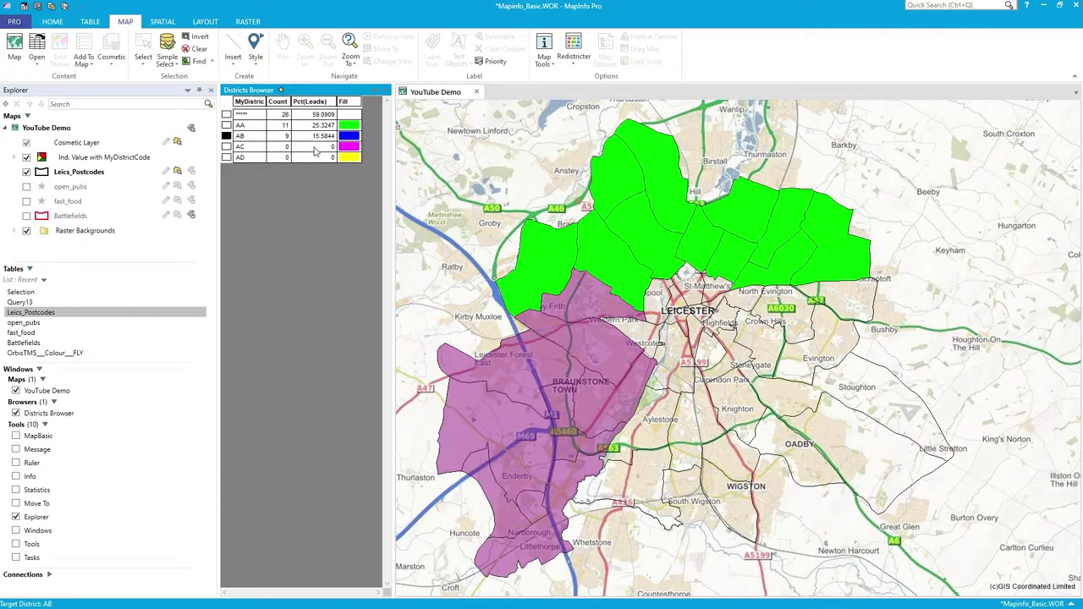
# - Add Glen Parva, Aylestone, Westcotes and the St Matthew's area regions to district AB
pyautogui.click(611, 476)
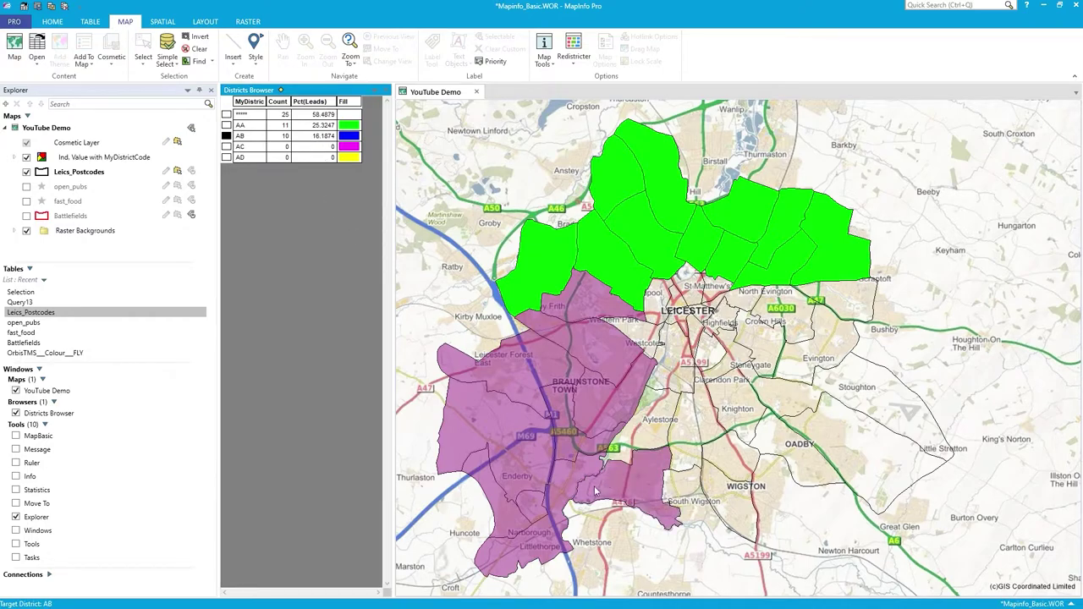
pyautogui.click(628, 439)
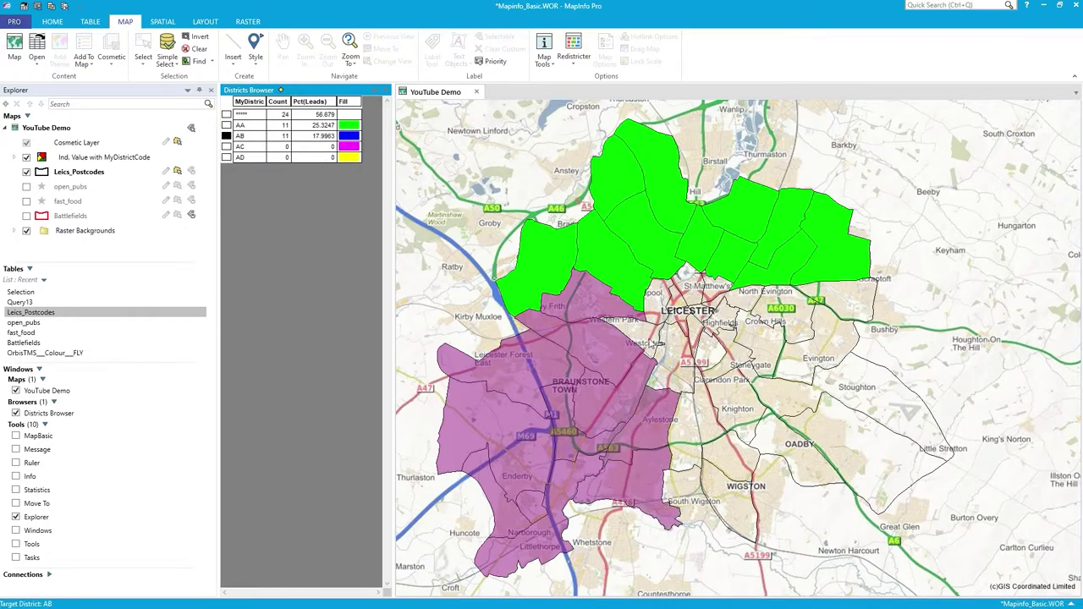
pyautogui.click(654, 347)
pyautogui.click(661, 298)
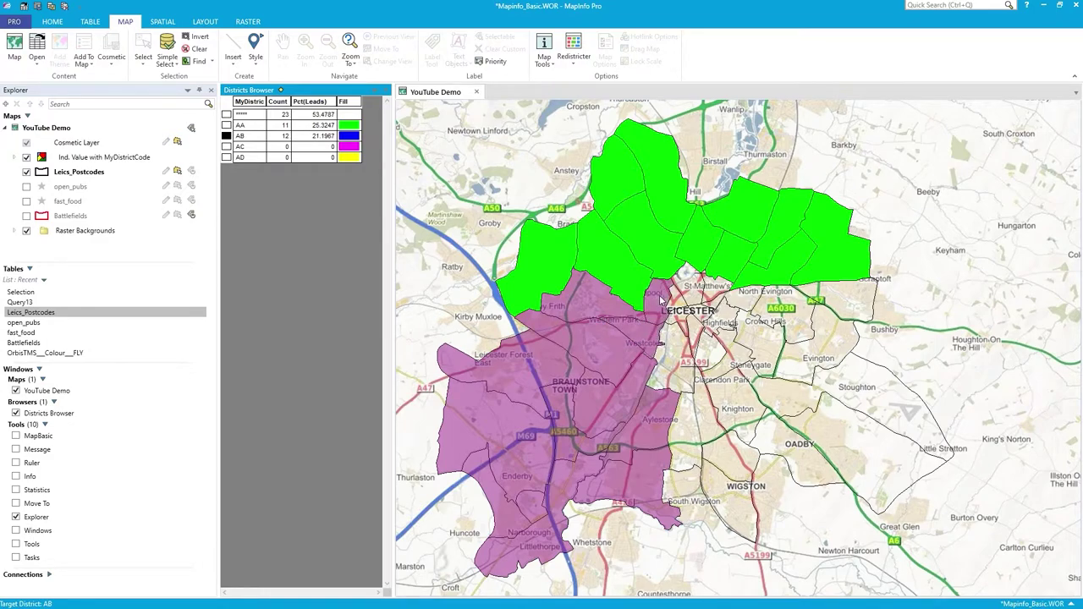
pyautogui.click(686, 284)
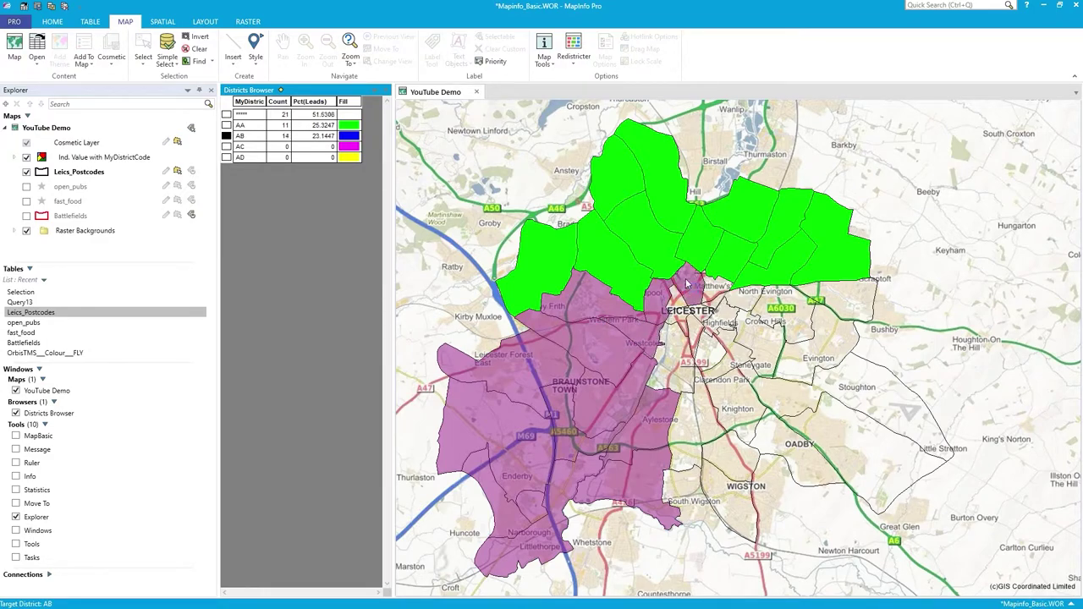
pyautogui.click(679, 303)
# - With AB as the target, permanently assign the 15 chosen regions to district AB
pyautogui.click(226, 147)
pyautogui.click(227, 159)
pyautogui.click(226, 147)
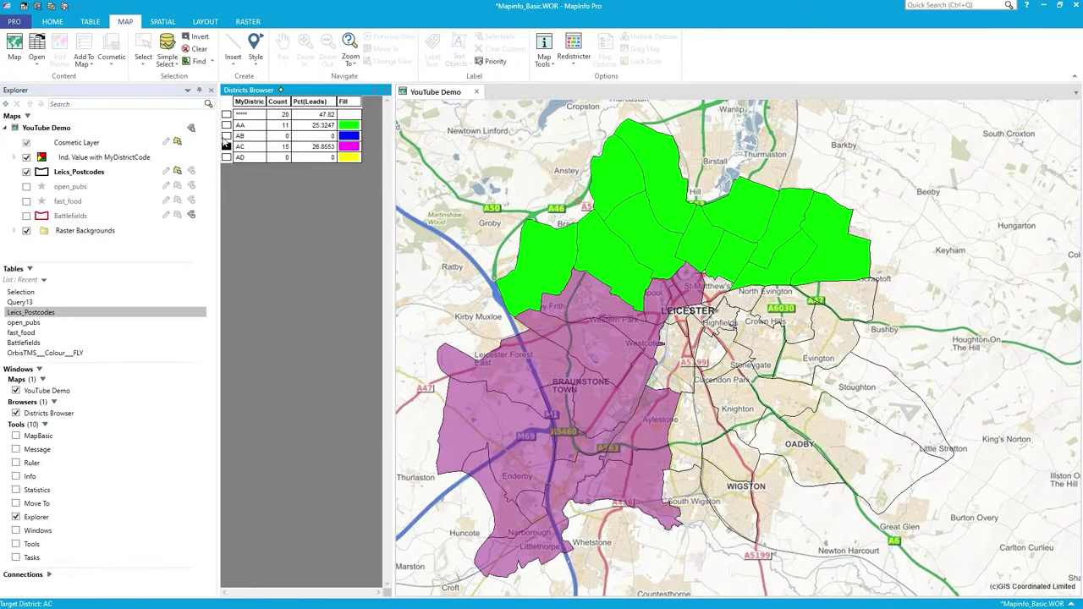
pyautogui.click(226, 136)
pyautogui.click(226, 147)
pyautogui.click(226, 137)
pyautogui.click(226, 147)
pyautogui.click(226, 137)
pyautogui.click(226, 146)
pyautogui.click(226, 137)
pyautogui.click(574, 61)
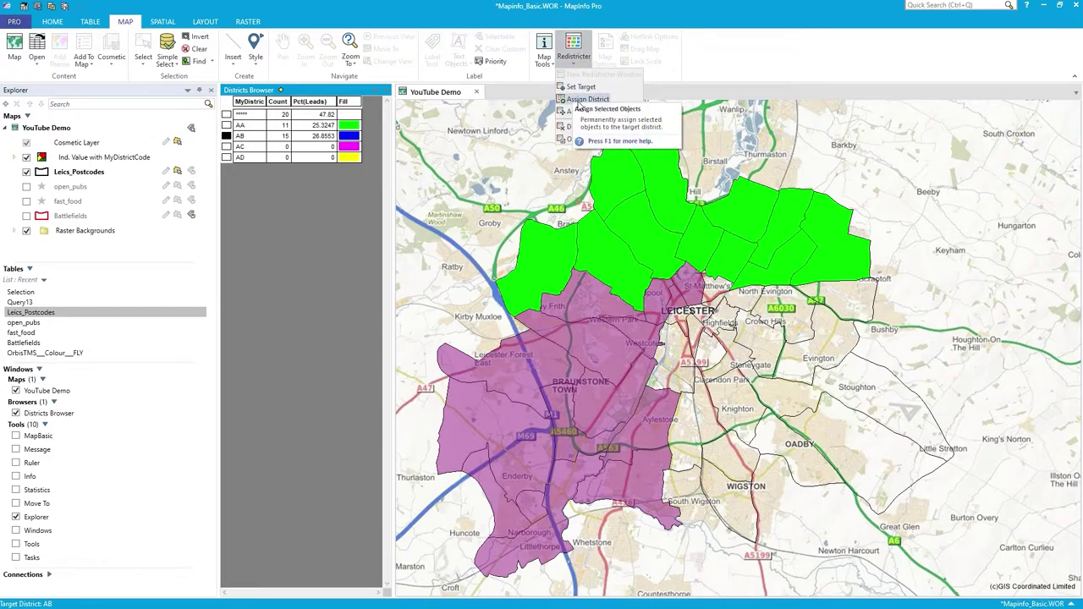
pyautogui.click(588, 100)
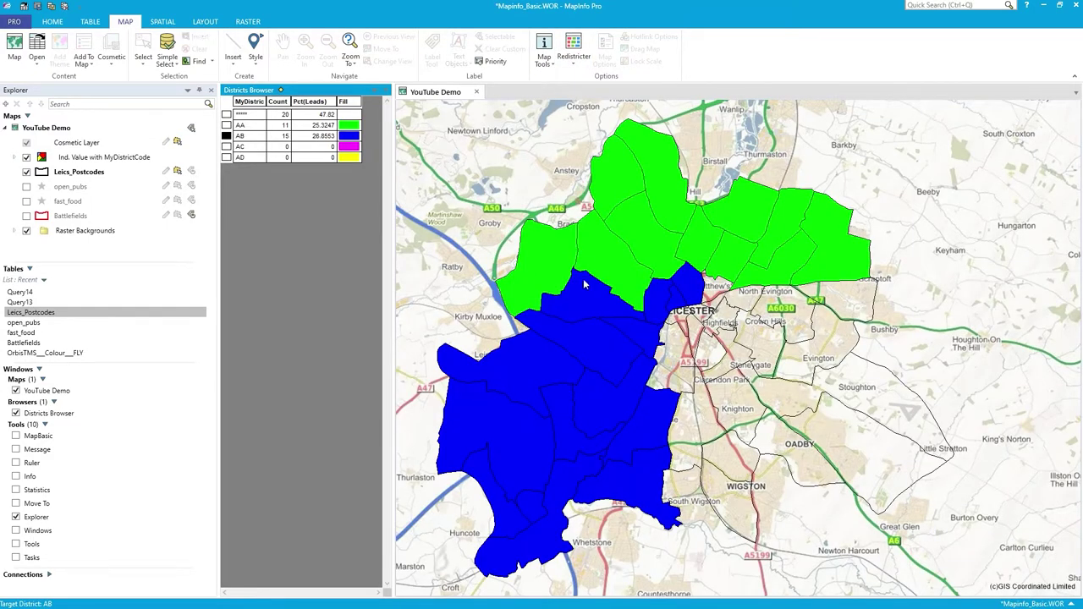
# - Make AC the target and add eight central and north-east central Leicester regions
pyautogui.click(227, 146)
pyautogui.click(679, 339)
pyautogui.keyDown('shift'); pyautogui.click(682, 320); pyautogui.keyUp('shift')
pyautogui.keyDown('shift'); pyautogui.click(695, 336); pyautogui.keyUp('shift')
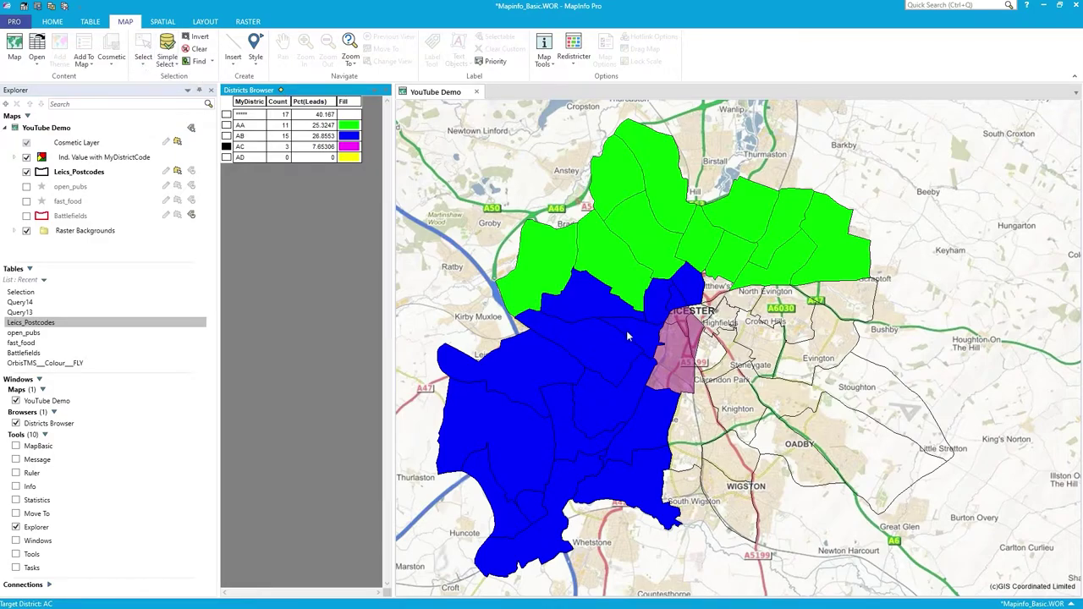
pyautogui.keyDown('shift'); pyautogui.click(717, 355); pyautogui.keyUp('shift')
pyautogui.keyDown('shift'); pyautogui.click(714, 298); pyautogui.keyUp('shift')
pyautogui.keyDown('shift'); pyautogui.click(713, 288); pyautogui.keyUp('shift')
pyautogui.keyDown('shift'); pyautogui.click(725, 303); pyautogui.keyUp('shift')
pyautogui.keyDown('shift'); pyautogui.click(729, 330); pyautogui.keyUp('shift')
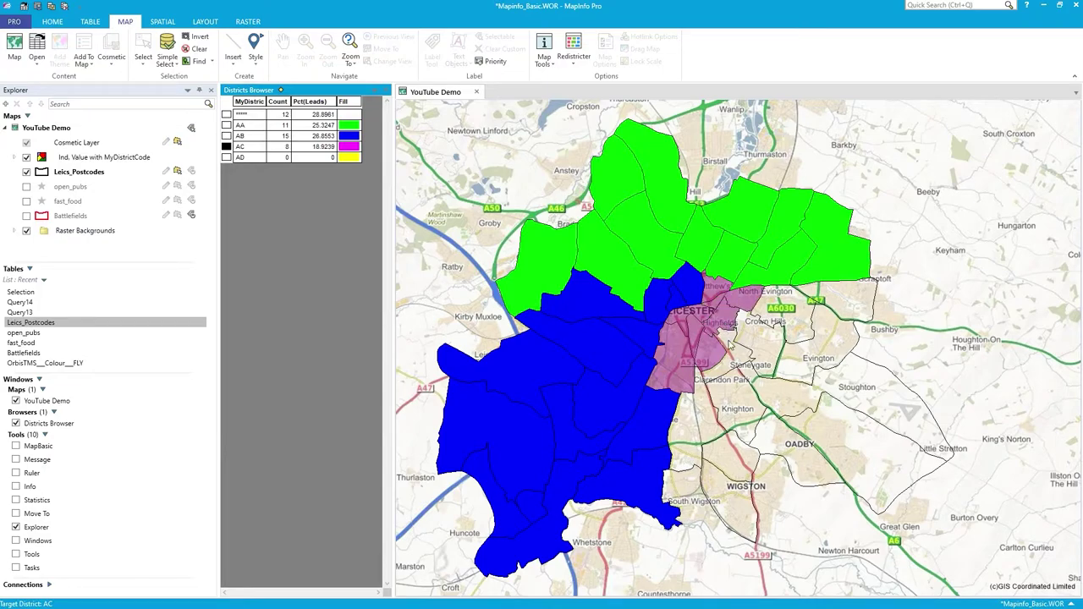
# - Add Stoneygate and regions toward Wigston, assign all 12 to AC, then target AD
pyautogui.keyDown('shift'); pyautogui.click(750, 370); pyautogui.keyUp('shift')
pyautogui.keyDown('shift'); pyautogui.click(686, 438); pyautogui.keyUp('shift')
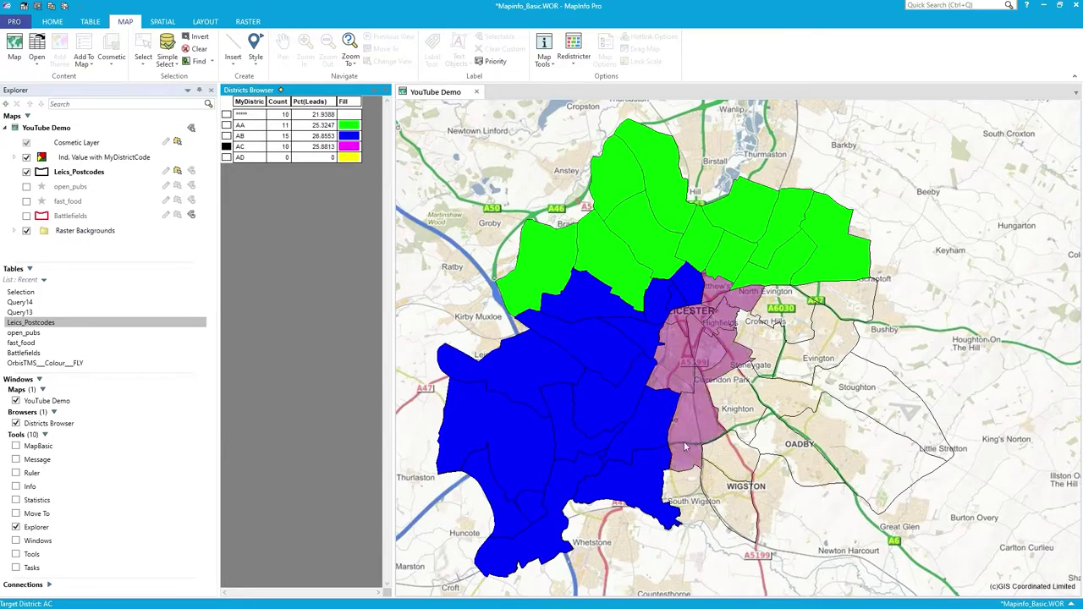
pyautogui.keyDown('shift'); pyautogui.click(749, 487); pyautogui.keyUp('shift')
pyautogui.keyDown('shift'); pyautogui.click(744, 474); pyautogui.keyUp('shift')
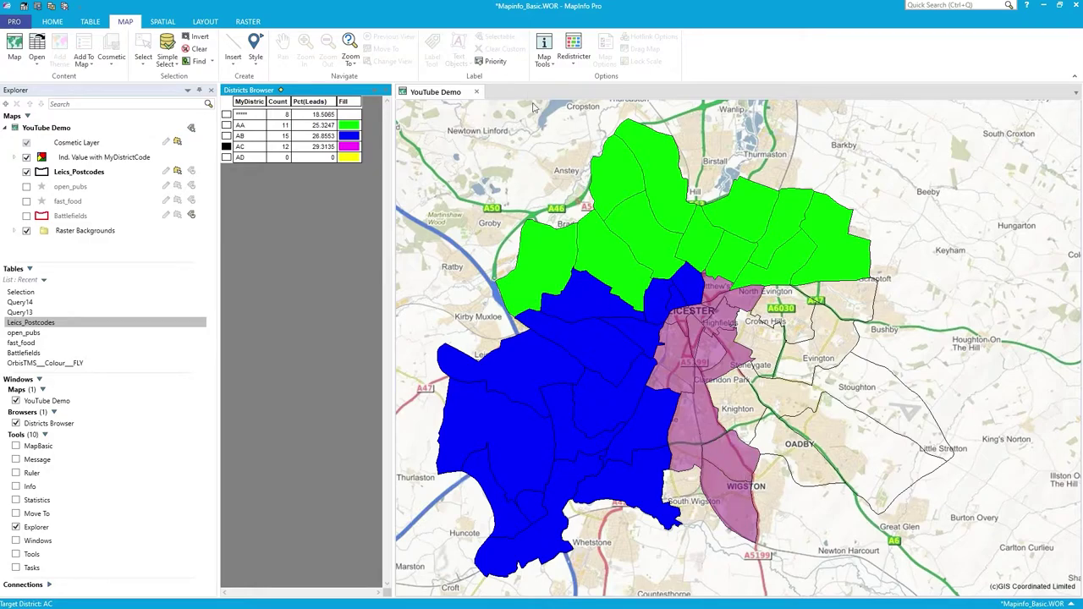
pyautogui.click(573, 55)
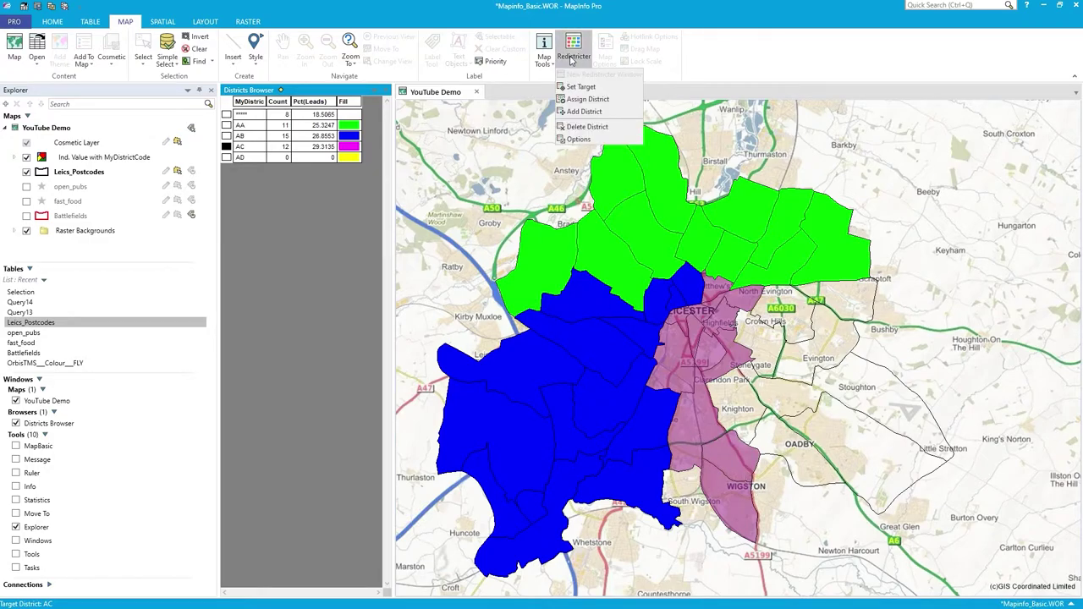
pyautogui.click(587, 99)
pyautogui.click(226, 157)
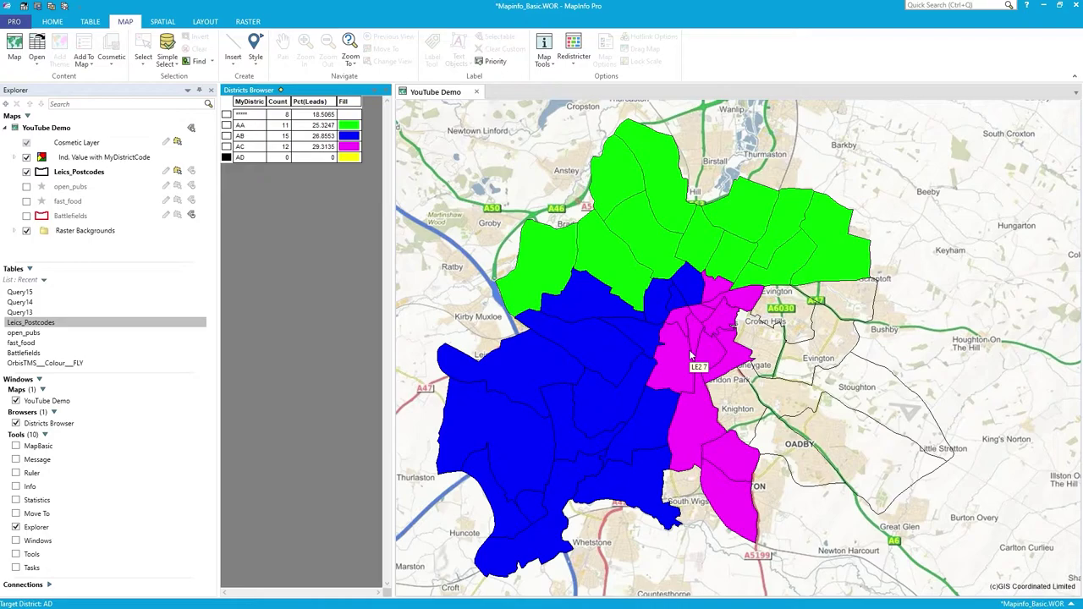
# - In Simple Select on Leics_Postcodes, clear the old selection condition
pyautogui.click(169, 62)
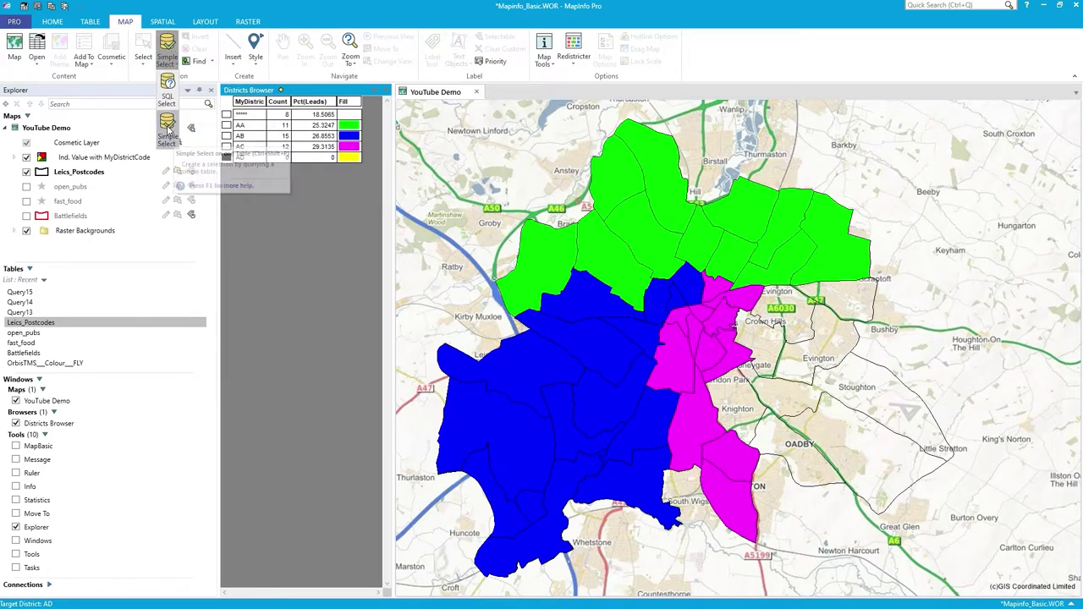
pyautogui.click(167, 133)
pyautogui.moveTo(575, 239); pyautogui.dragTo(445, 238)
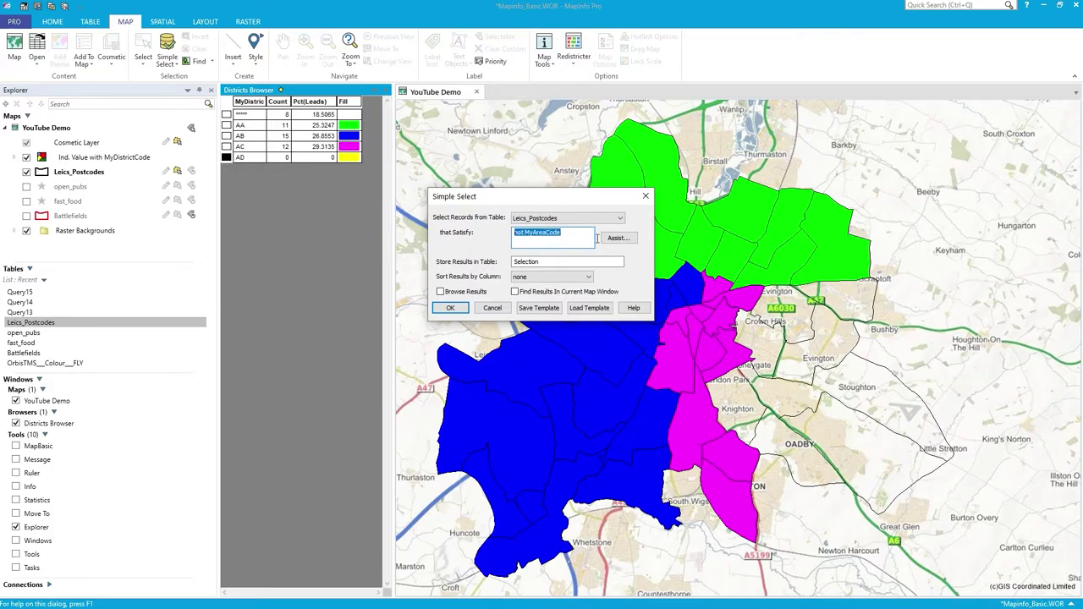
pyautogui.click(579, 241)
pyautogui.moveTo(578, 241); pyautogui.dragTo(458, 231)
pyautogui.press('Delete')
pyautogui.click(559, 218)
pyautogui.click(559, 219)
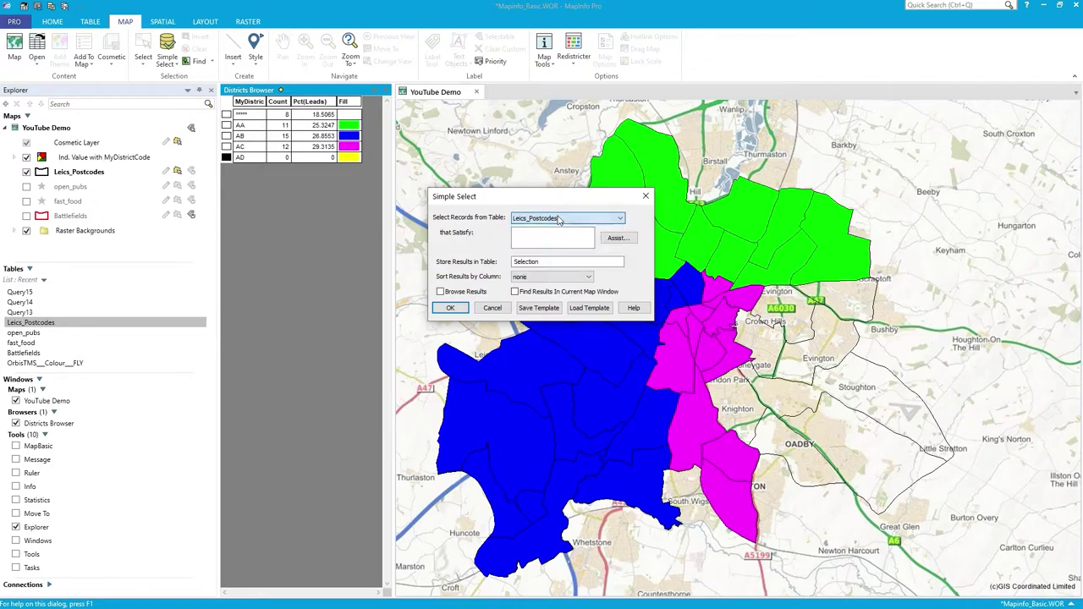
# - Select all regions matching the expression 'not MyDistrictCode'
pyautogui.click(617, 238)
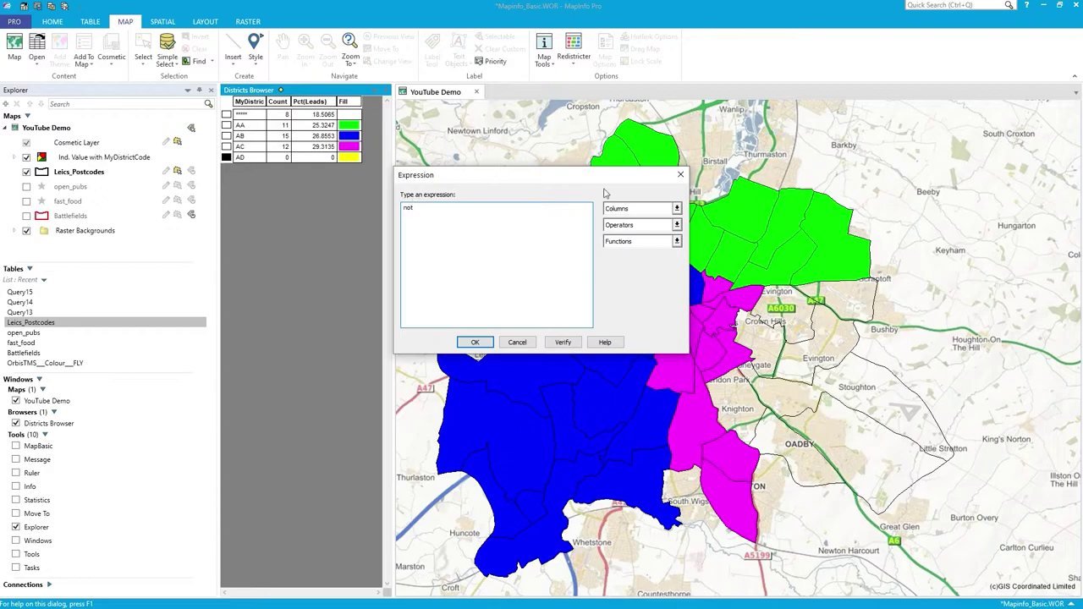
pyautogui.click(649, 209)
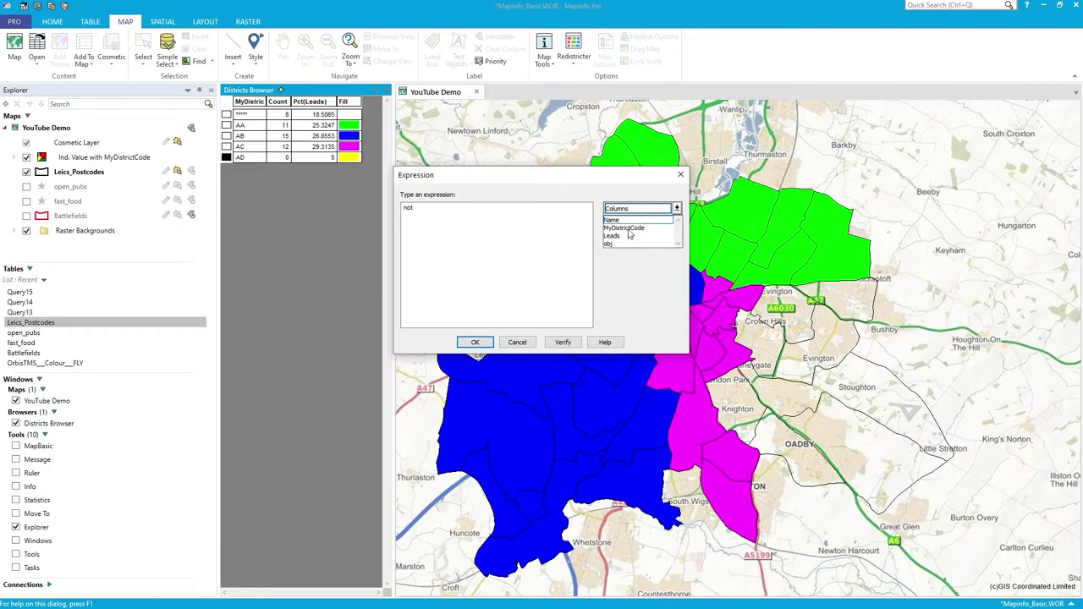
pyautogui.click(626, 228)
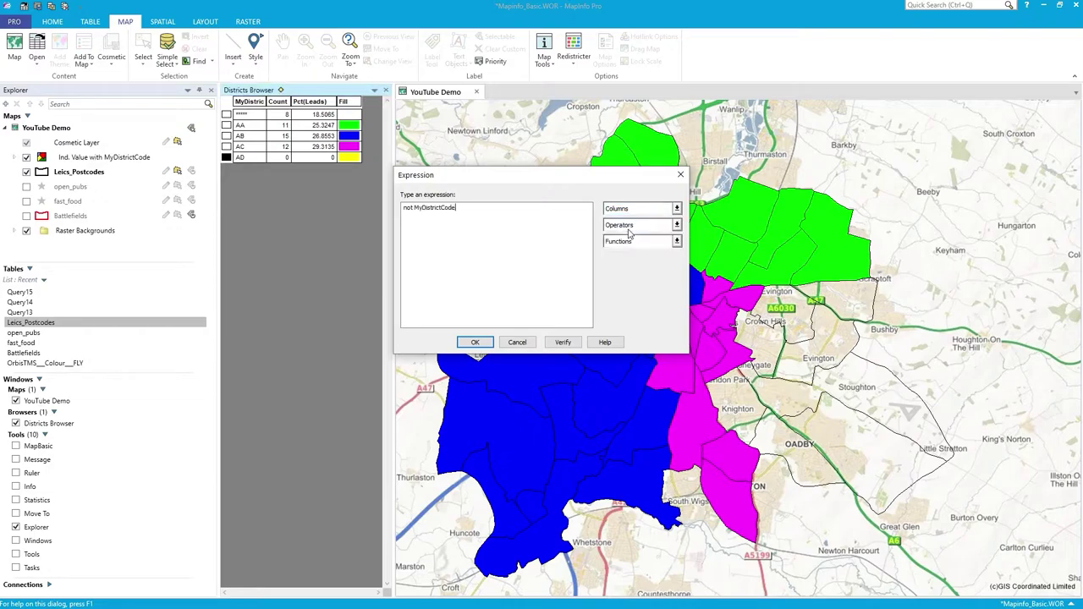
pyautogui.click(478, 343)
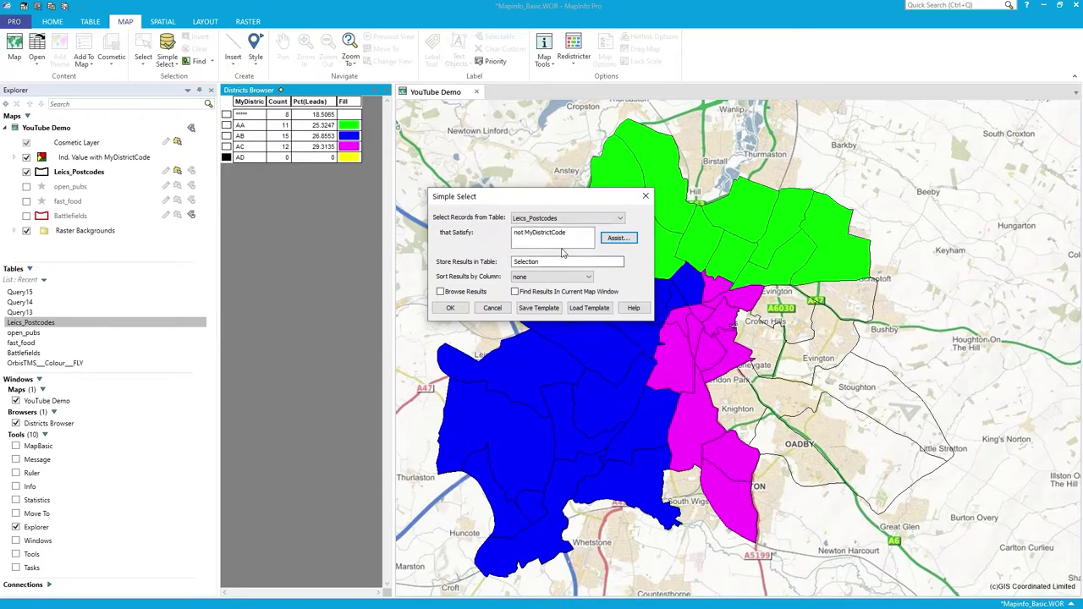
pyautogui.click(451, 308)
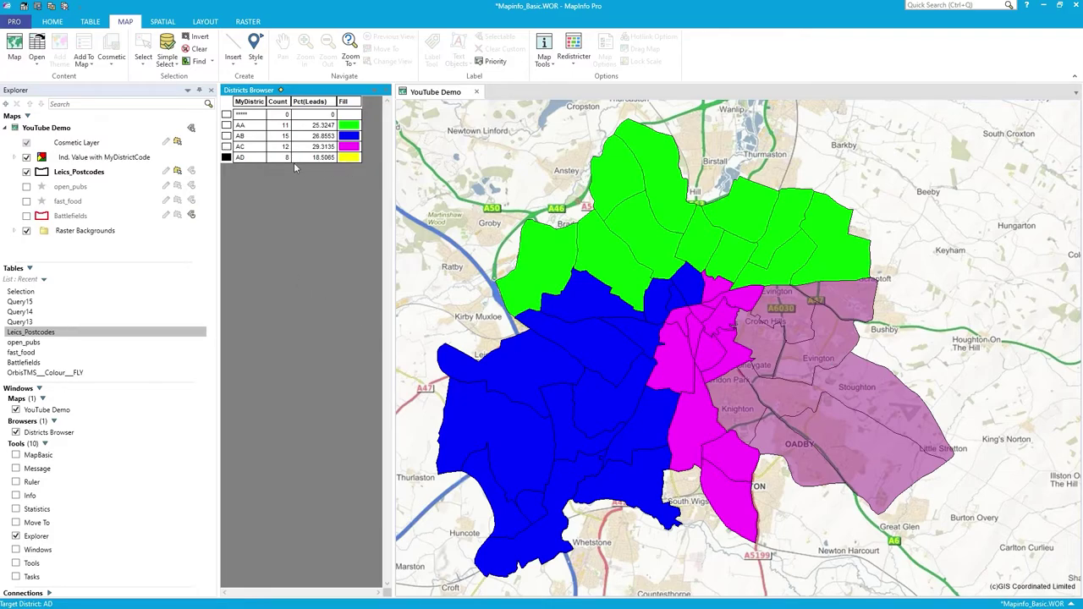
# - Assign the selected unassigned regions to district AD, leaving none unassigned
pyautogui.click(581, 66)
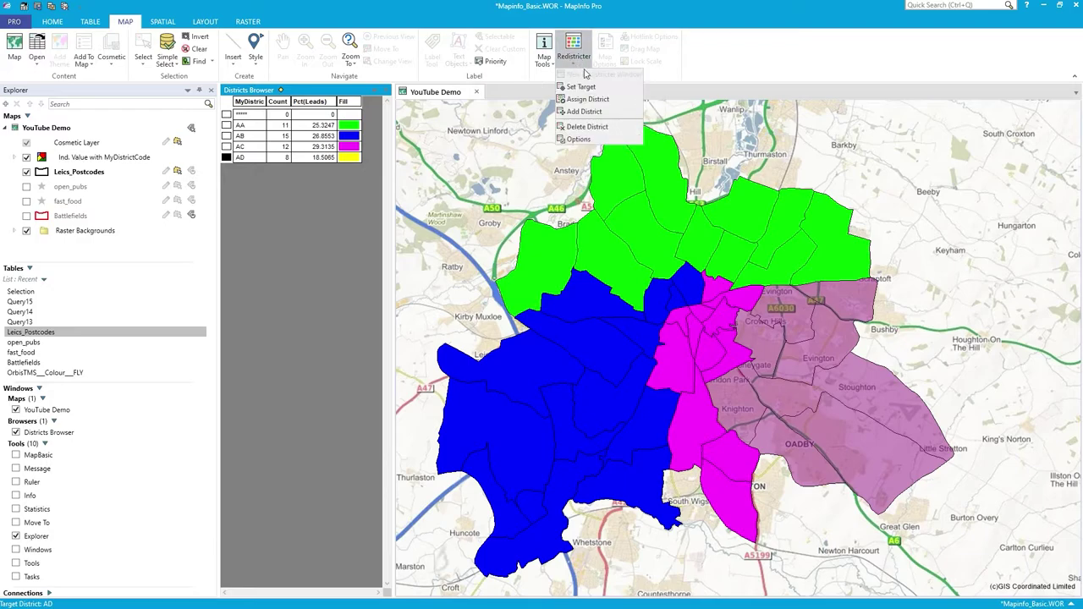
pyautogui.click(977, 263)
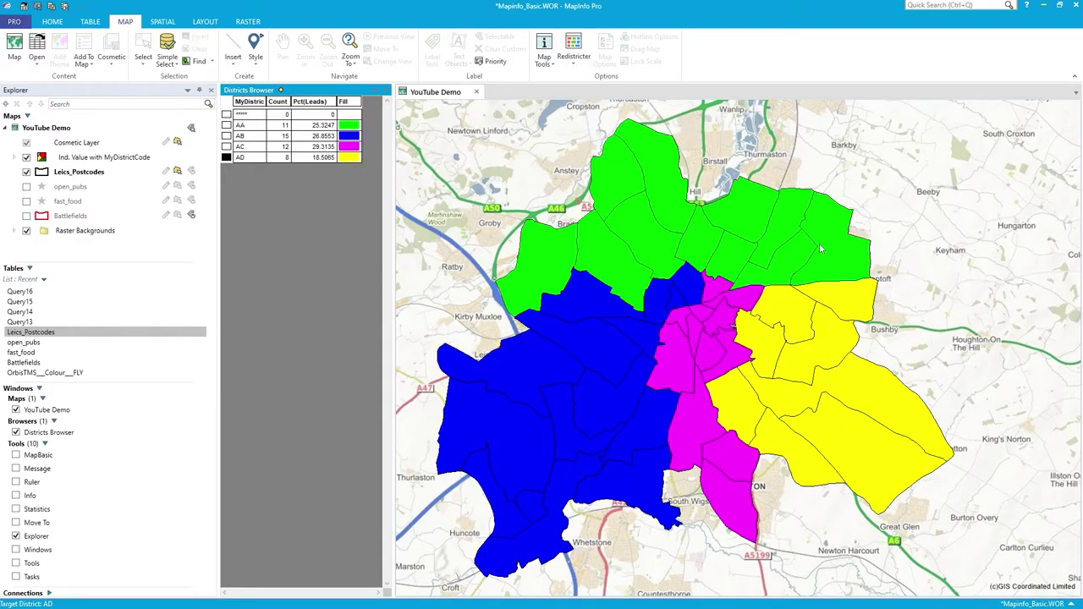
pyautogui.moveTo(820, 249)
pyautogui.click(255, 117)
pyautogui.press('Escape')
# - Move one central magenta region from AC to AD, then make AB the target
pyautogui.moveTo(764, 322)
pyautogui.moveTo(548, 291)
pyautogui.click(733, 363)
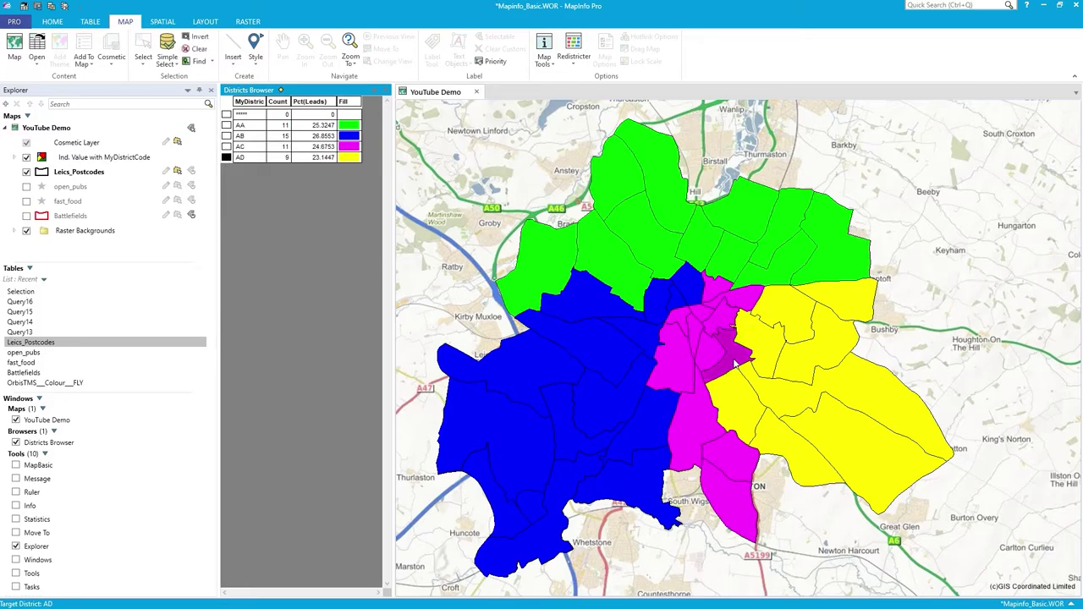
pyautogui.click(726, 323)
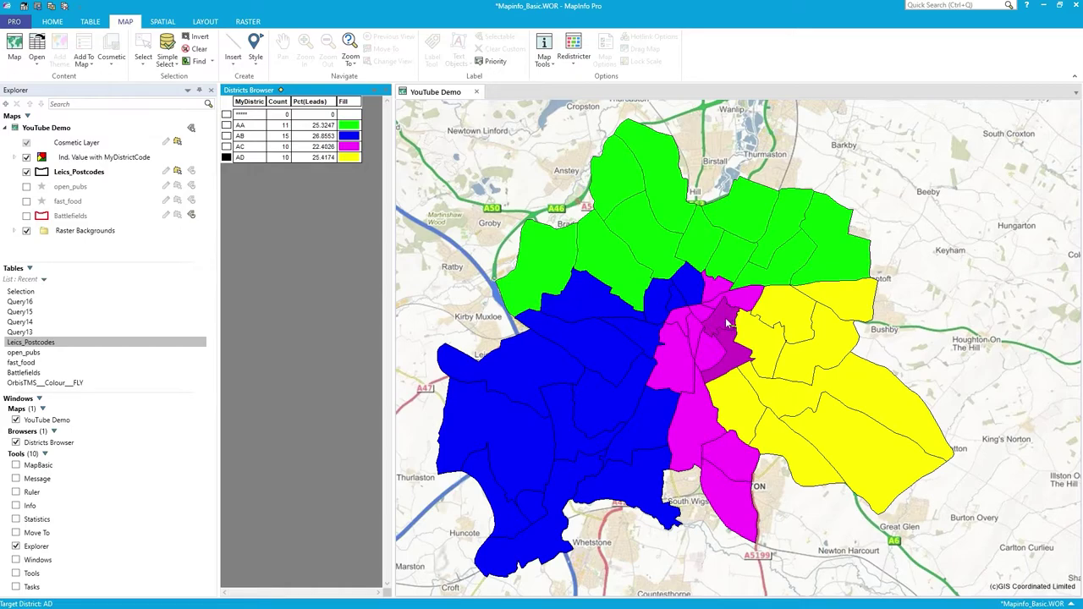
pyautogui.click(726, 324)
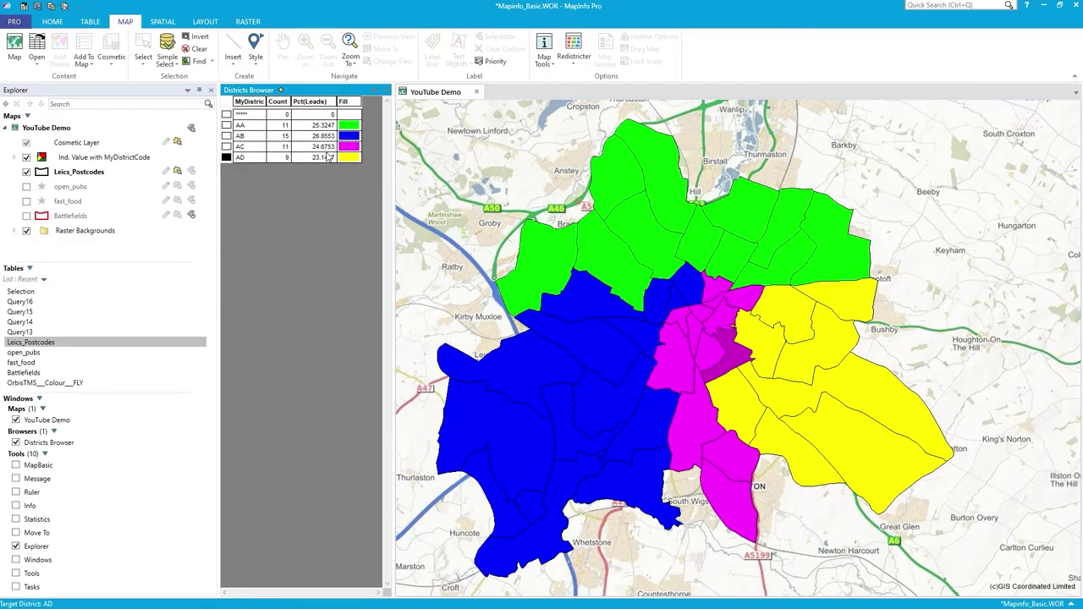
pyautogui.click(574, 56)
pyautogui.click(585, 99)
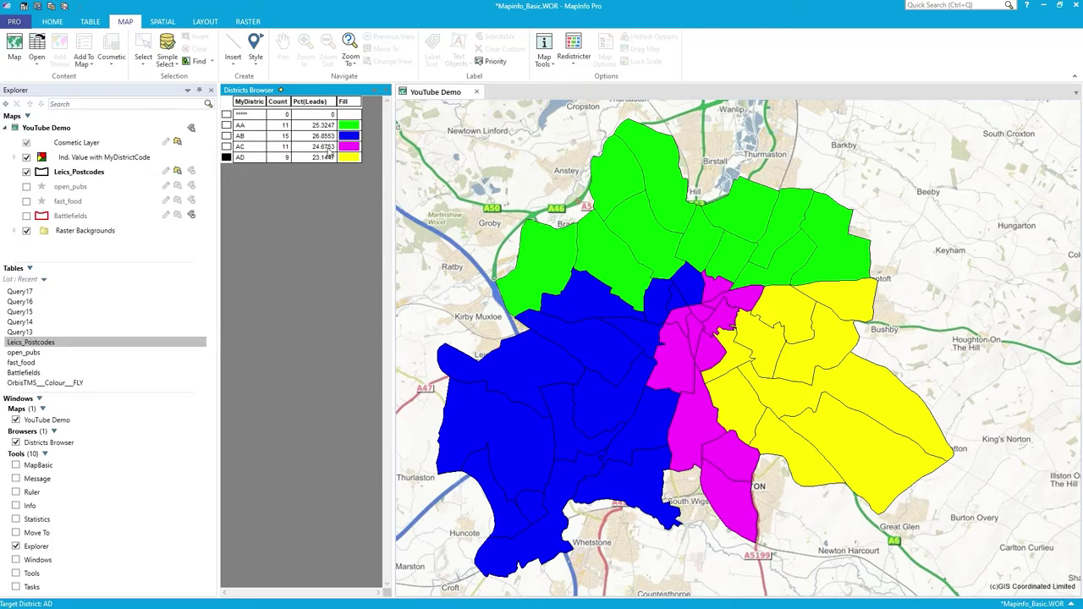
pyautogui.click(226, 136)
pyautogui.click(574, 51)
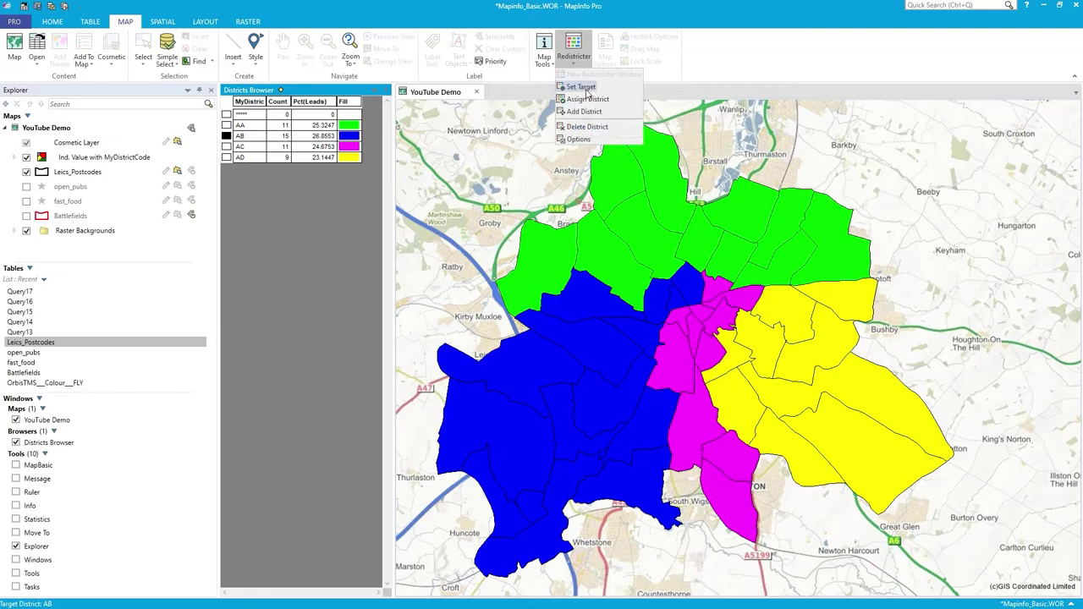
# - Use Redistricter Set Target to pick the target district from a southeast yellow region
pyautogui.click(756, 66)
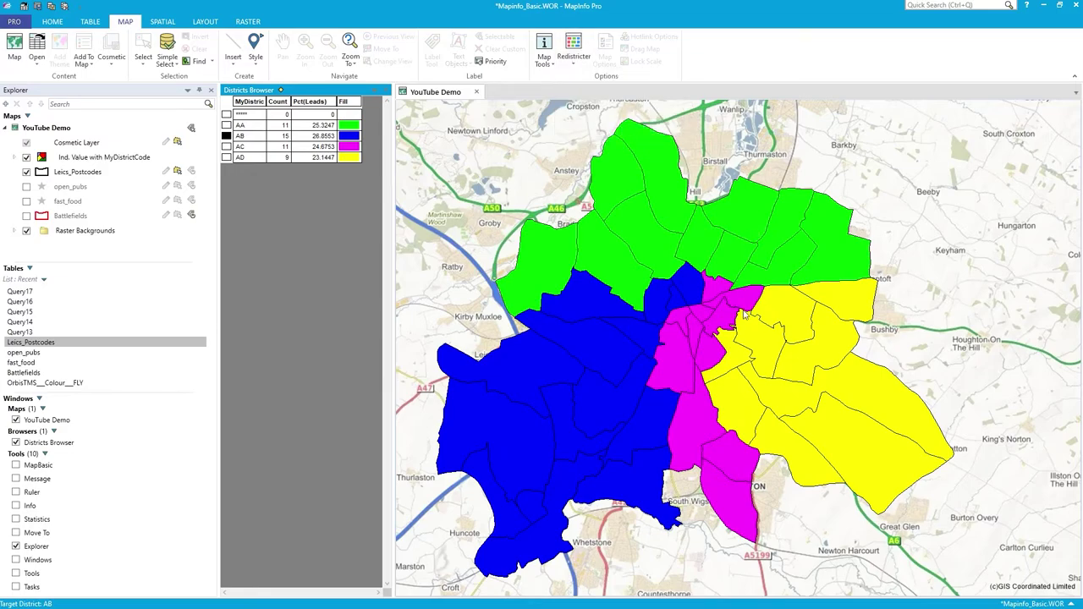
pyautogui.click(642, 480)
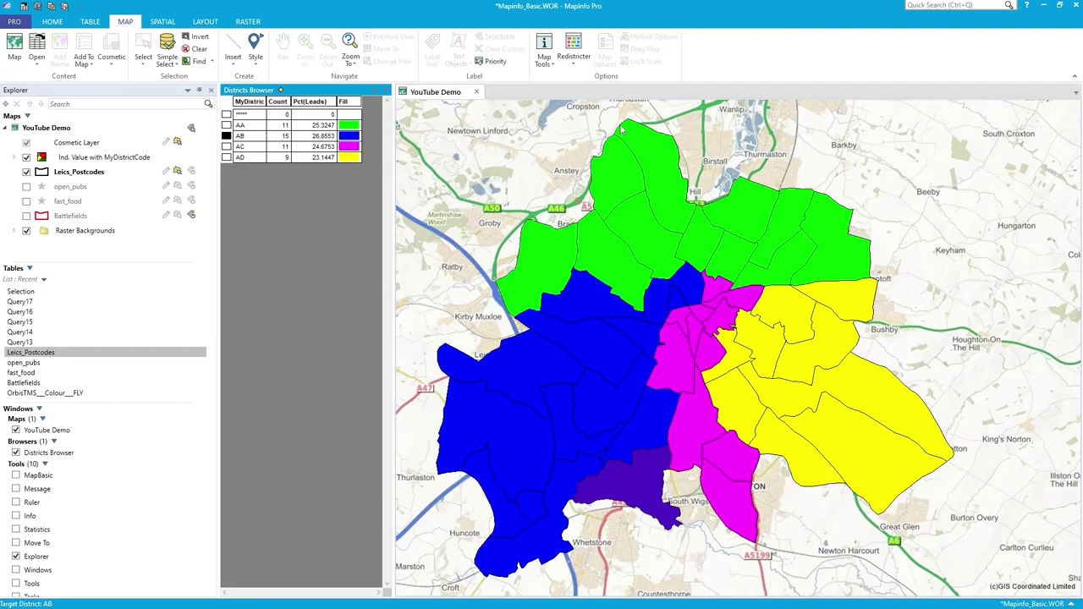
pyautogui.click(574, 49)
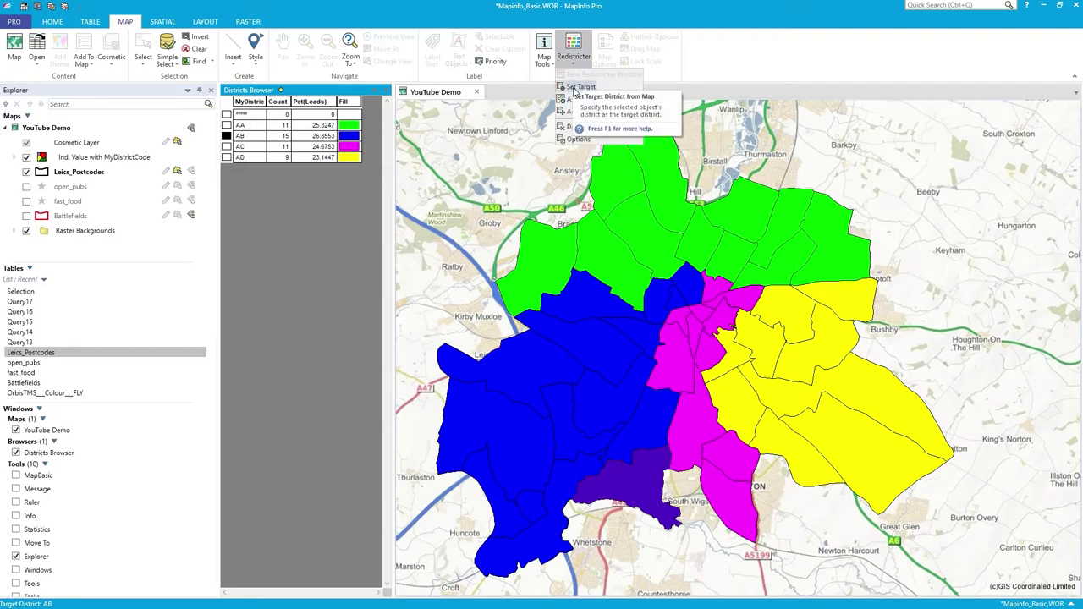
pyautogui.click(575, 88)
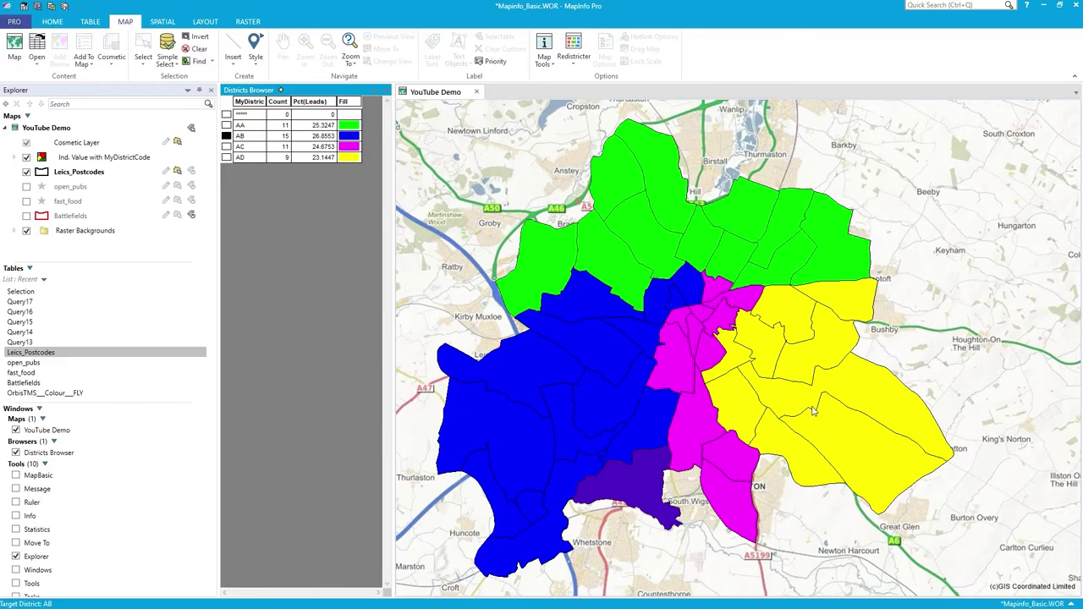
pyautogui.click(820, 439)
pyautogui.click(807, 377)
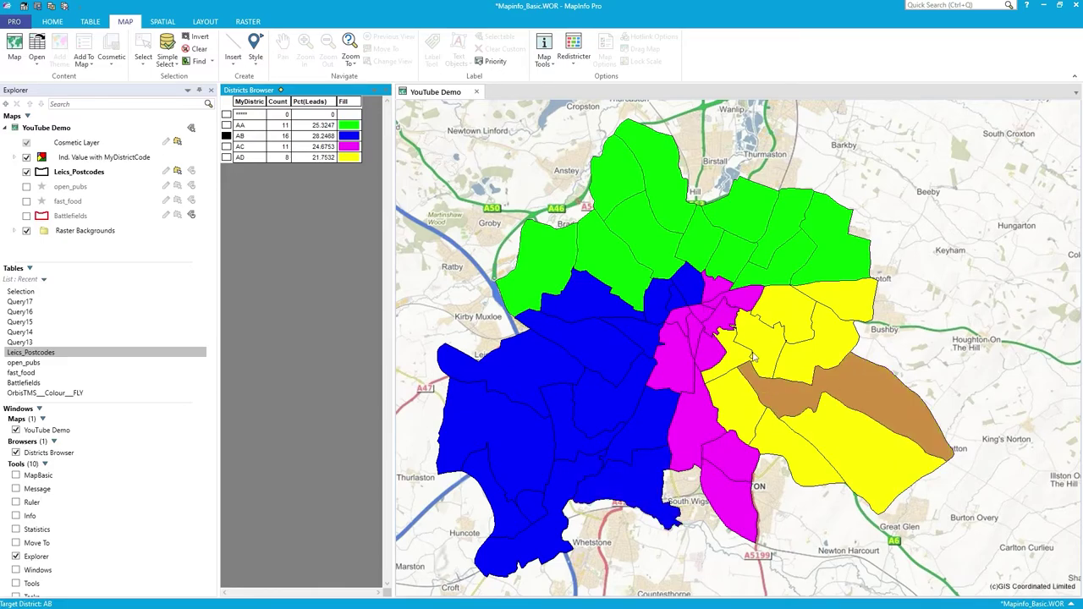
# - Reassign a middle yellow eastern region to district AB after trying AC and AD
pyautogui.click(838, 340)
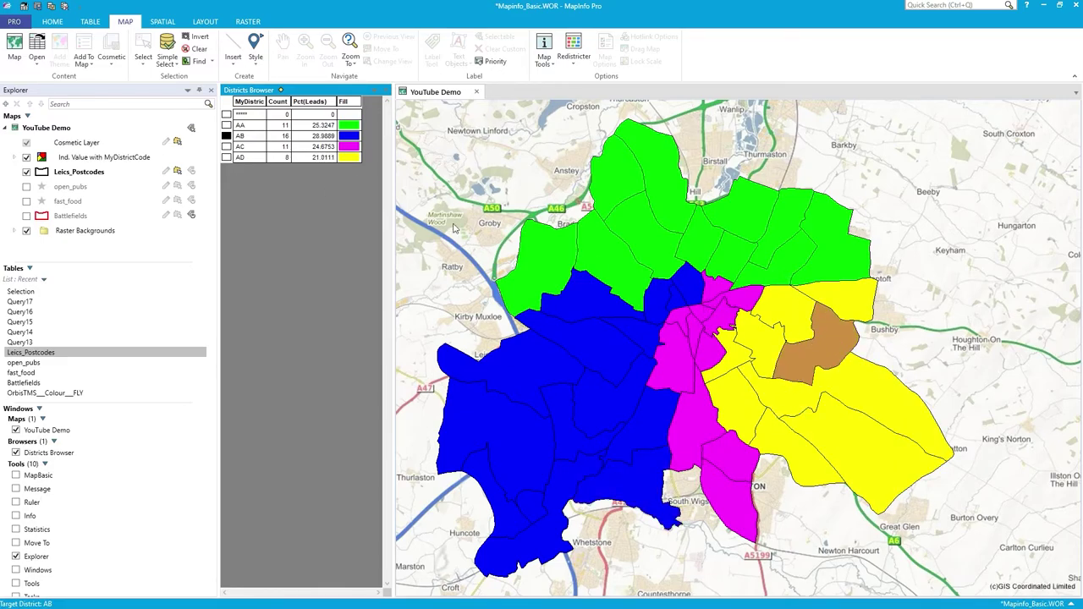
pyautogui.click(227, 146)
pyautogui.click(227, 157)
pyautogui.click(226, 147)
pyautogui.click(226, 135)
pyautogui.click(227, 147)
pyautogui.click(226, 136)
# - Close the Districts Browser to end the redistricting session
pyautogui.click(573, 64)
pyautogui.click(487, 89)
pyautogui.click(388, 93)
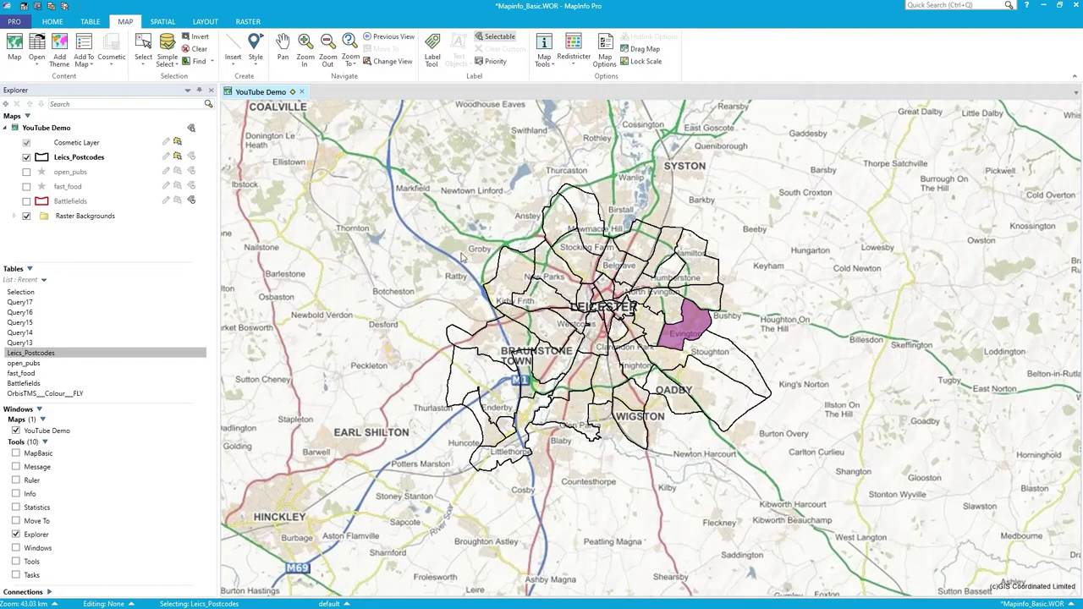
# - Inspect the LE5 6, LE4 2, LE4 0, LE2 8 and LE2 4 regions with the Info tool
pyautogui.click(547, 52)
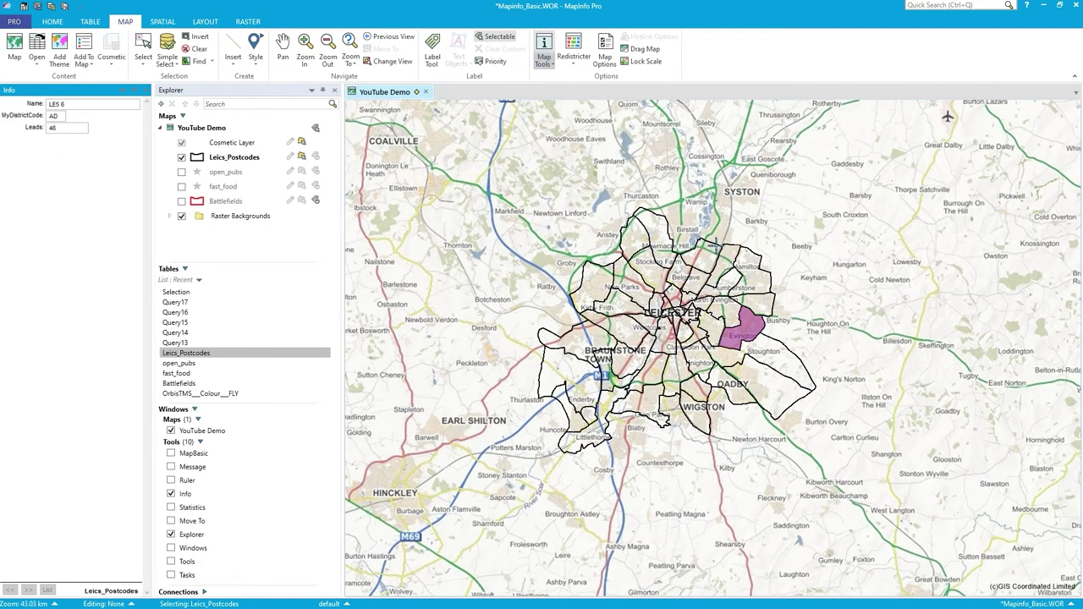
pyautogui.click(668, 240)
pyautogui.click(652, 281)
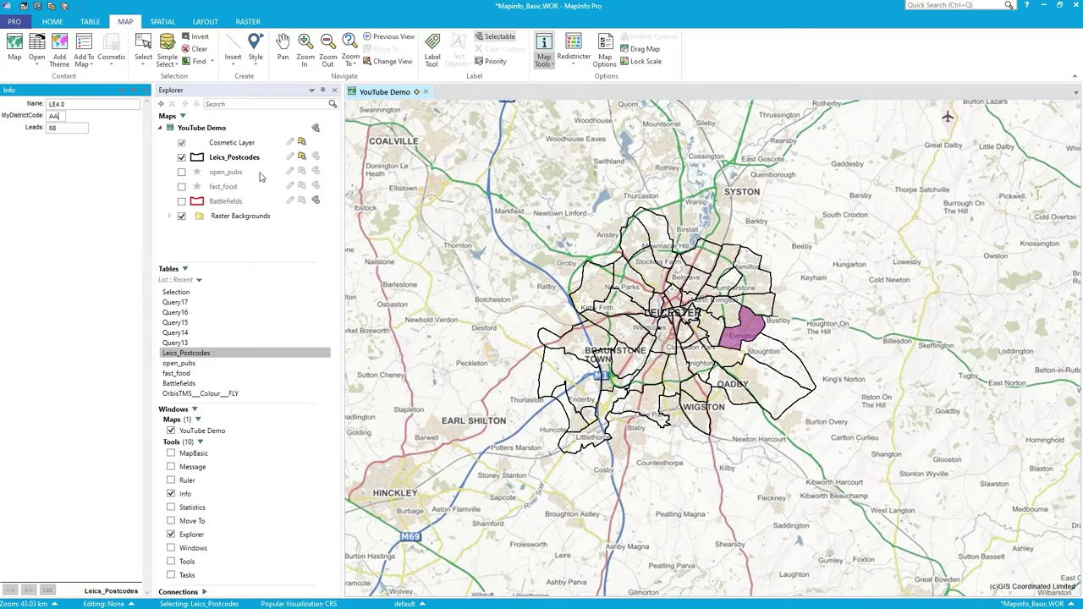
pyautogui.click(664, 366)
pyautogui.click(682, 372)
# - Browse the Leics_Postcodes table, then return to the YouTube Demo map
pyautogui.rightClick(207, 354)
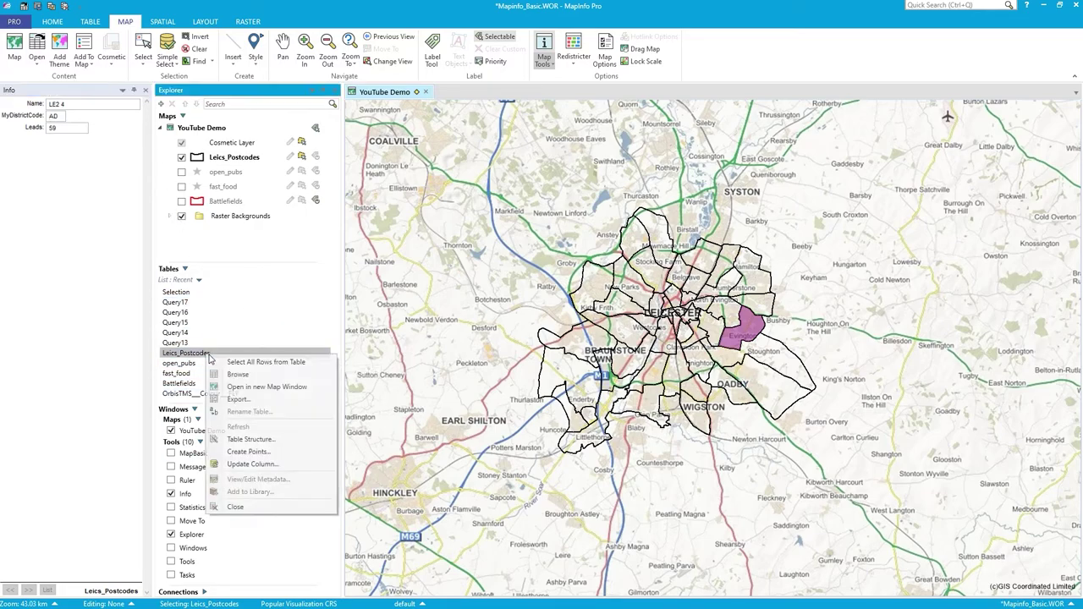
pyautogui.click(240, 375)
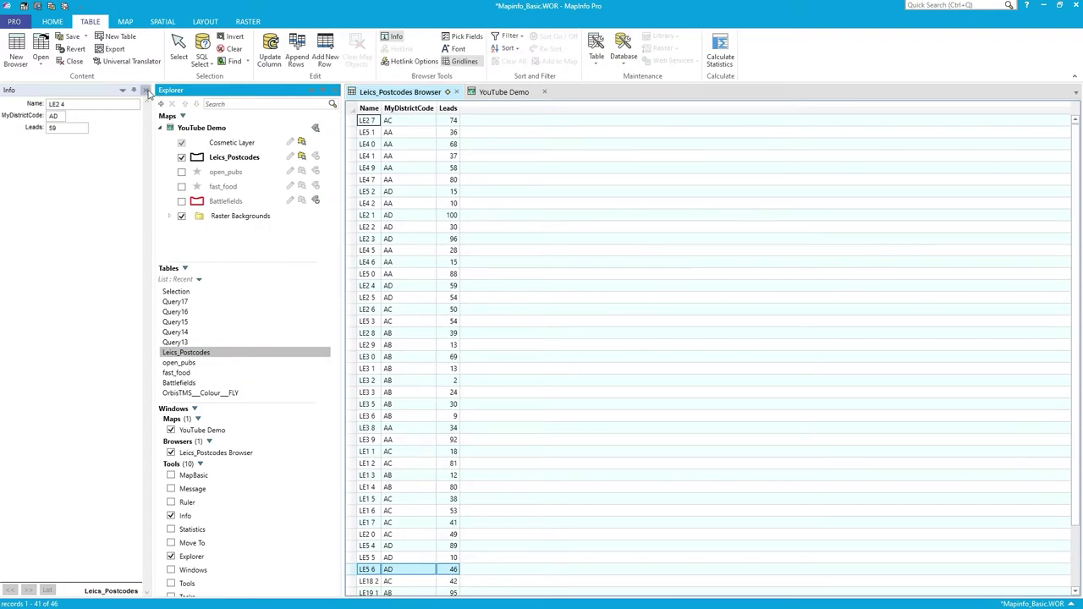
pyautogui.click(146, 92)
pyautogui.scroll(-2, 421, 134)
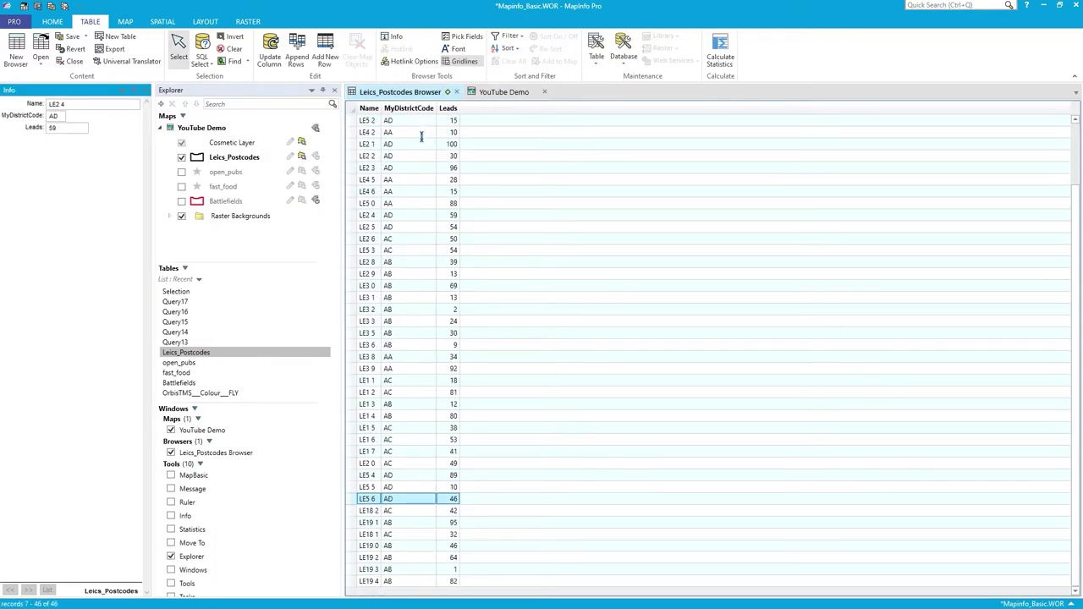
pyautogui.scroll(2, 422, 134)
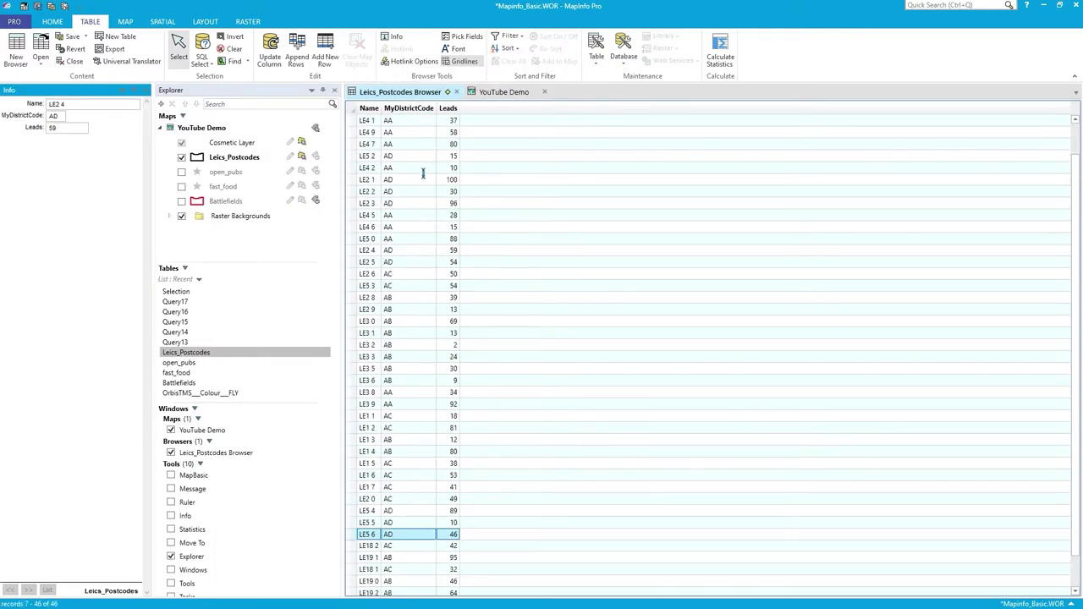
pyautogui.click(503, 91)
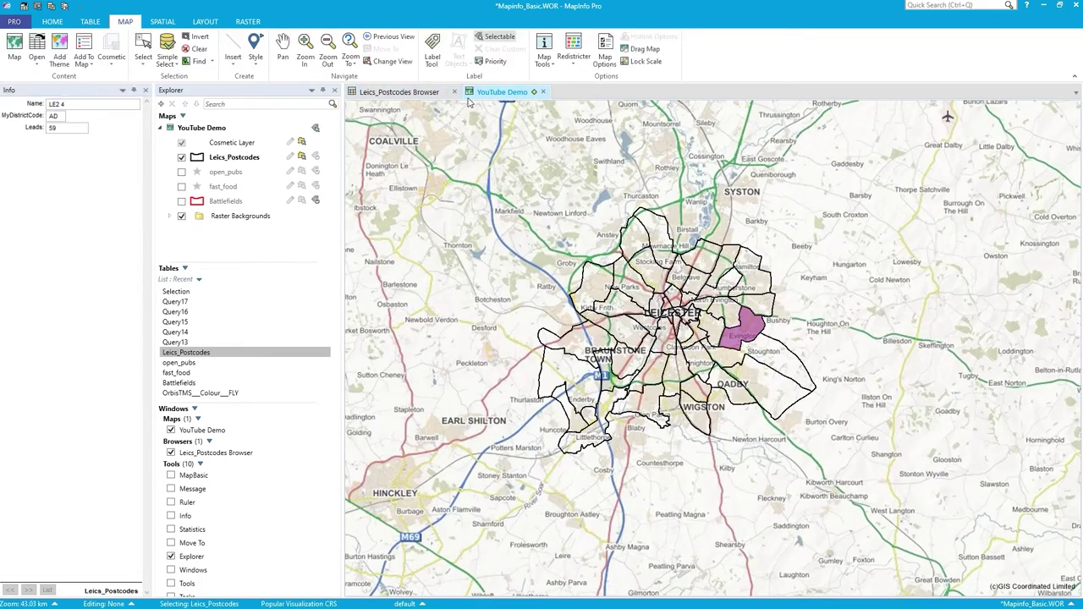
# - Start a new redistrict window using MyDistrictCode as the district field
pyautogui.click(573, 67)
pyautogui.click(577, 76)
pyautogui.click(531, 210)
pyautogui.click(520, 229)
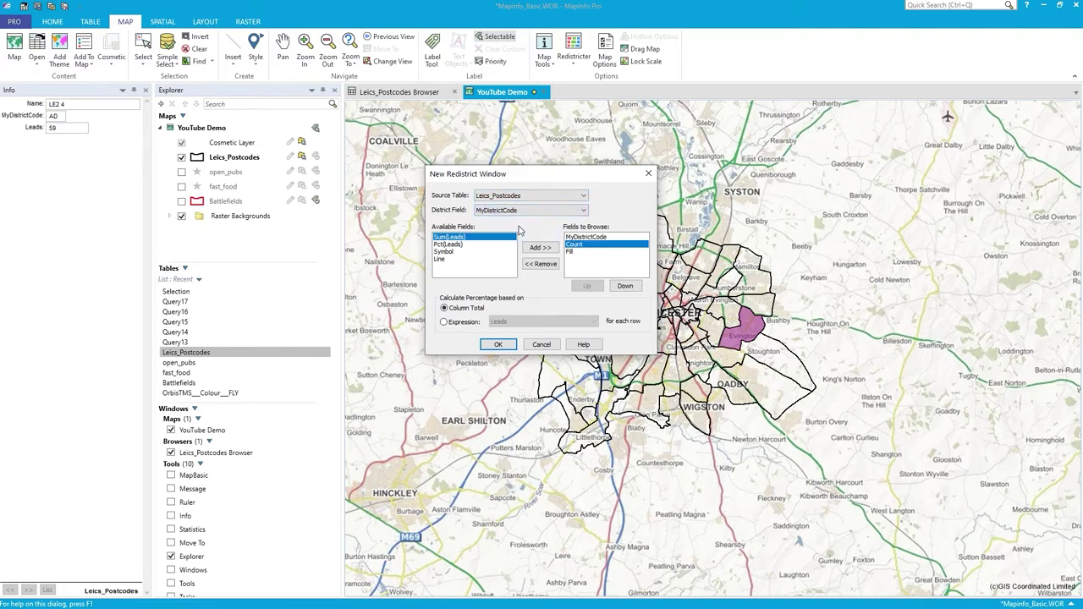
pyautogui.click(499, 344)
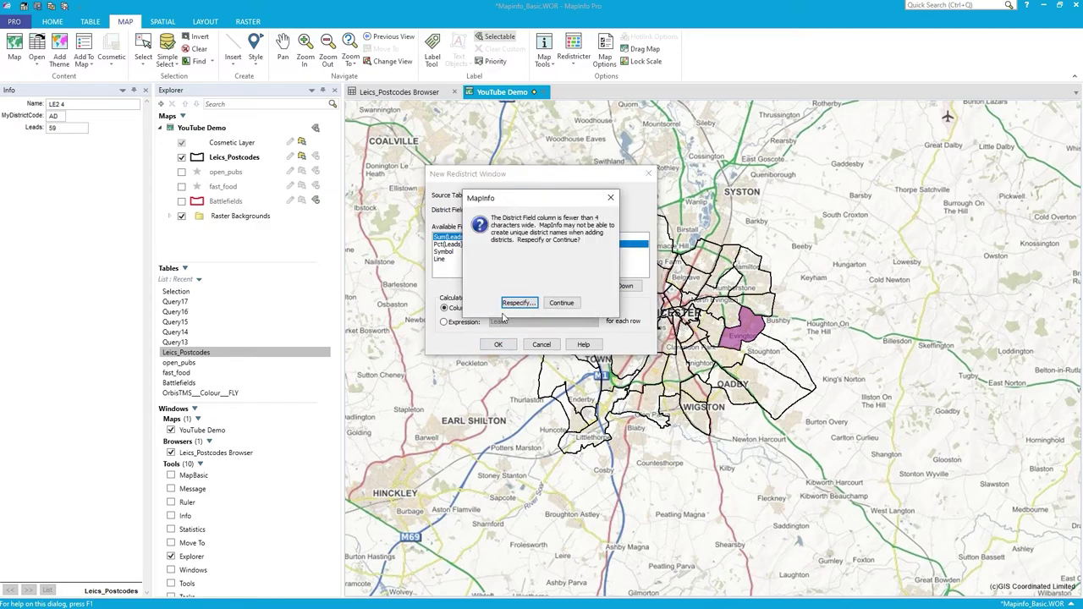
pyautogui.click(563, 304)
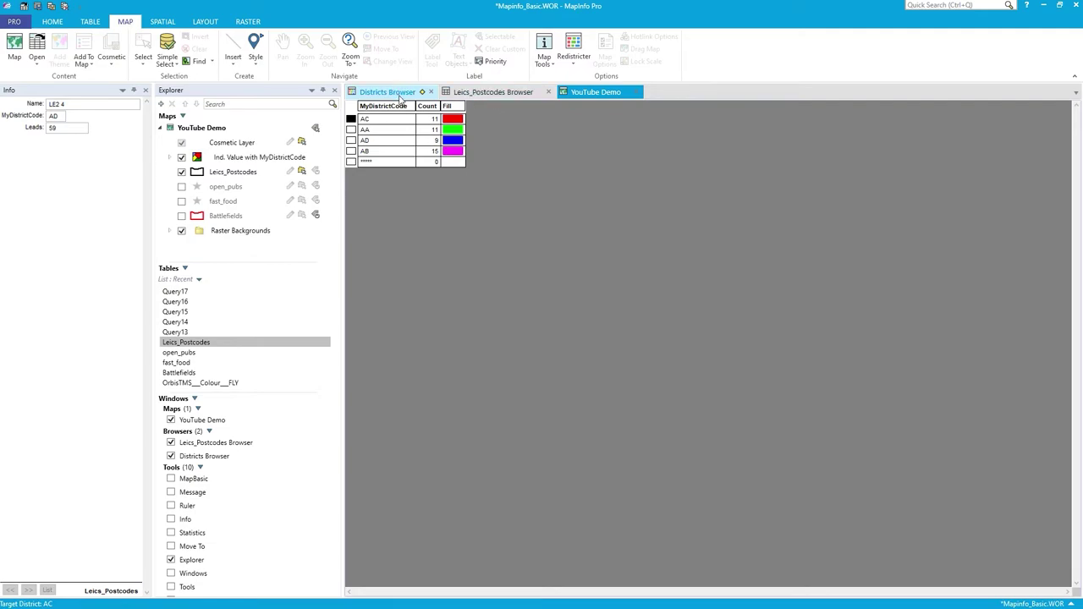
# - Close the Districts Browser, the Leics_Postcodes browser and the Info panel
pyautogui.doubleClick(401, 98)
pyautogui.moveTo(423, 161); pyautogui.dragTo(684, 155)
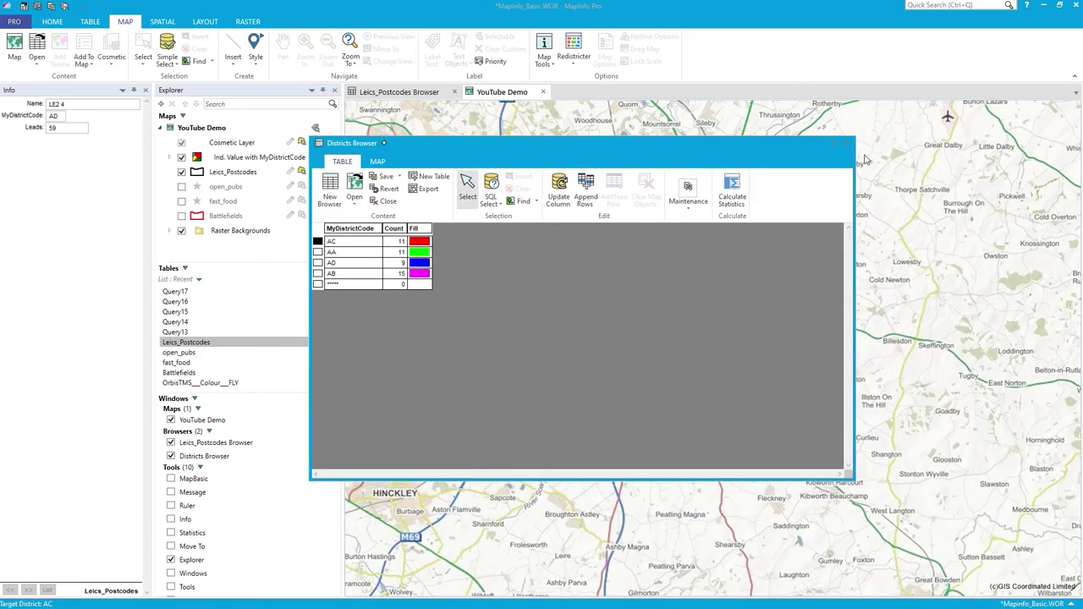
pyautogui.click(846, 143)
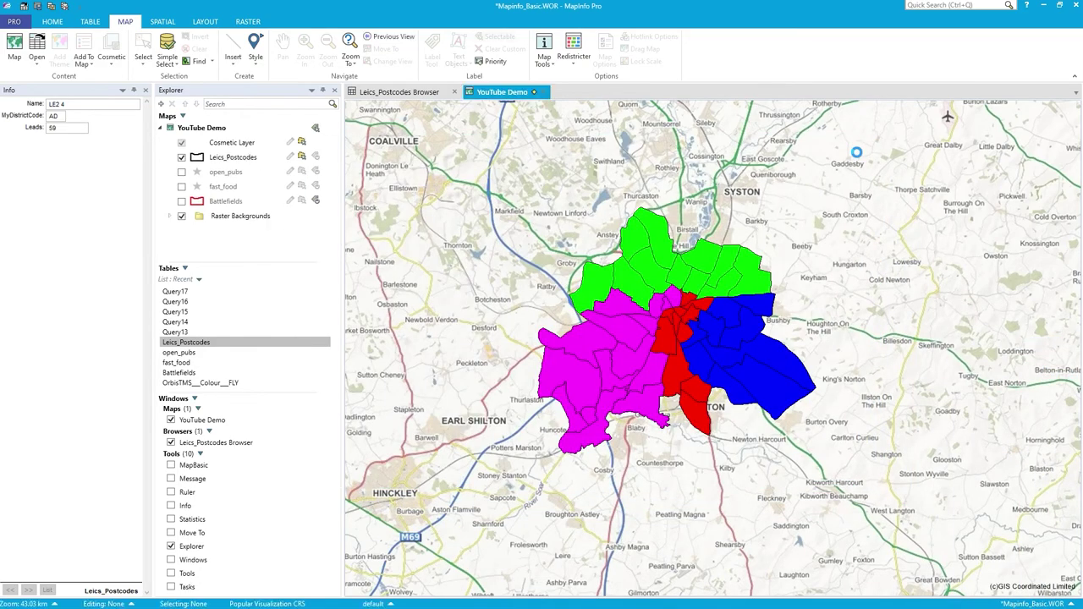
pyautogui.click(454, 91)
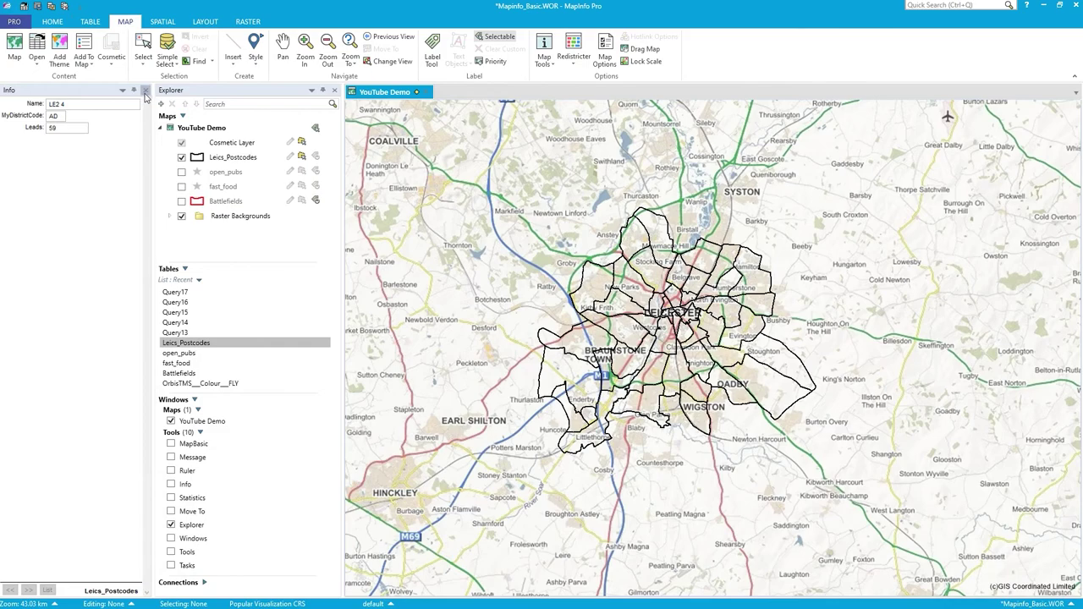
pyautogui.click(145, 90)
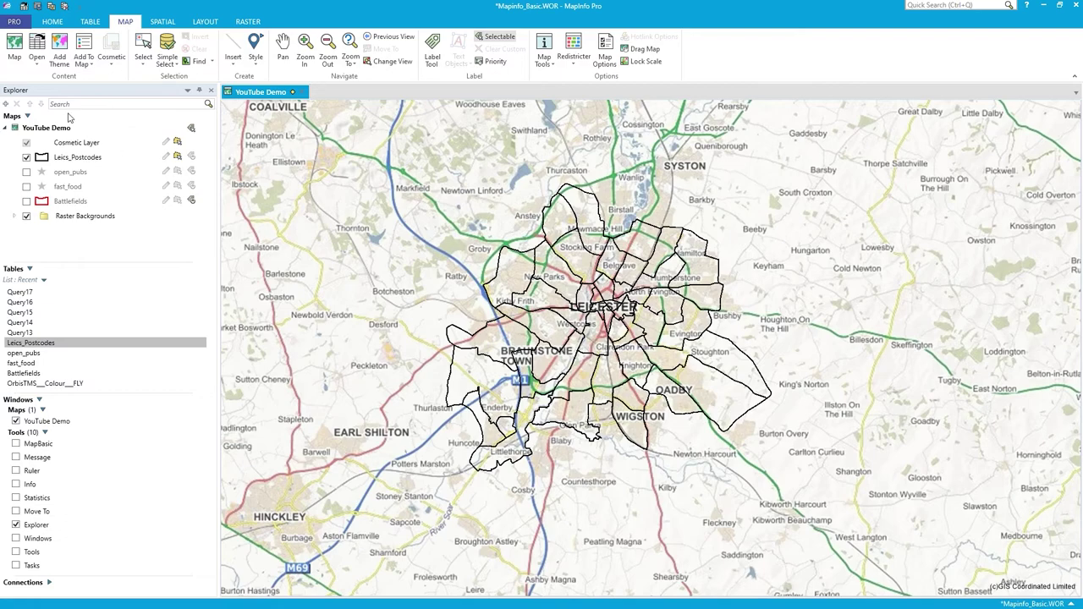
# - Create an Individual Value theme on Leics_Postcodes by MyDistrictCode using the Region IndValue Qualitative Light and Dark template
pyautogui.click(65, 62)
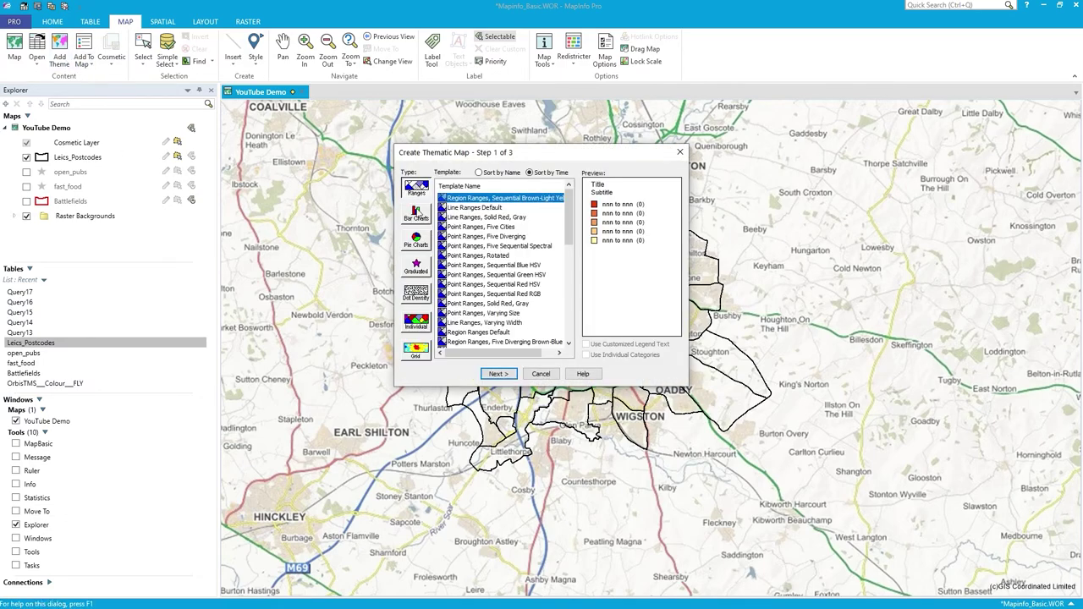
pyautogui.click(423, 328)
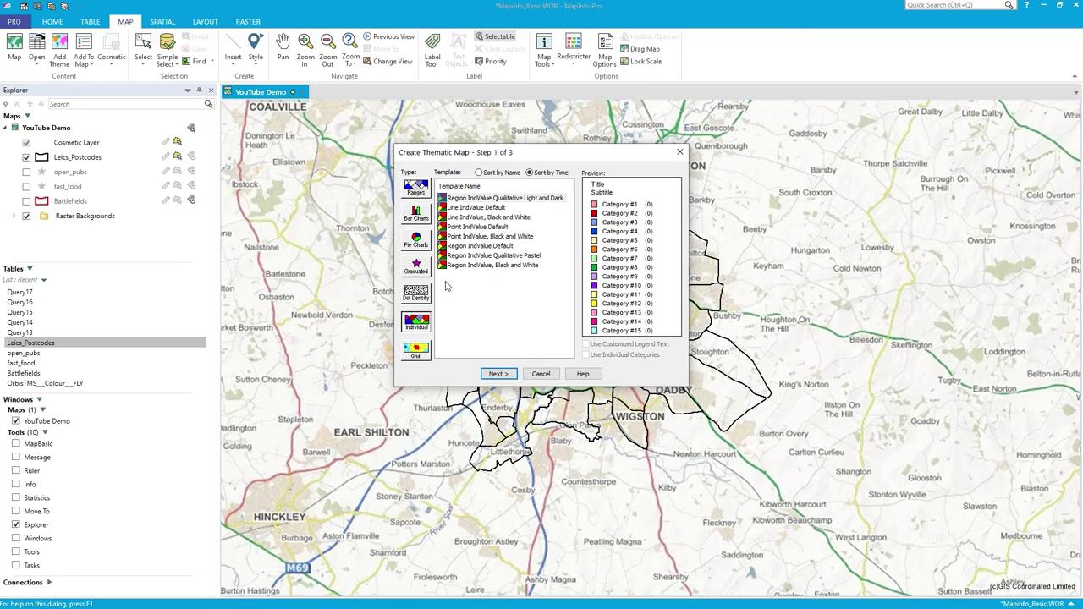
pyautogui.click(489, 200)
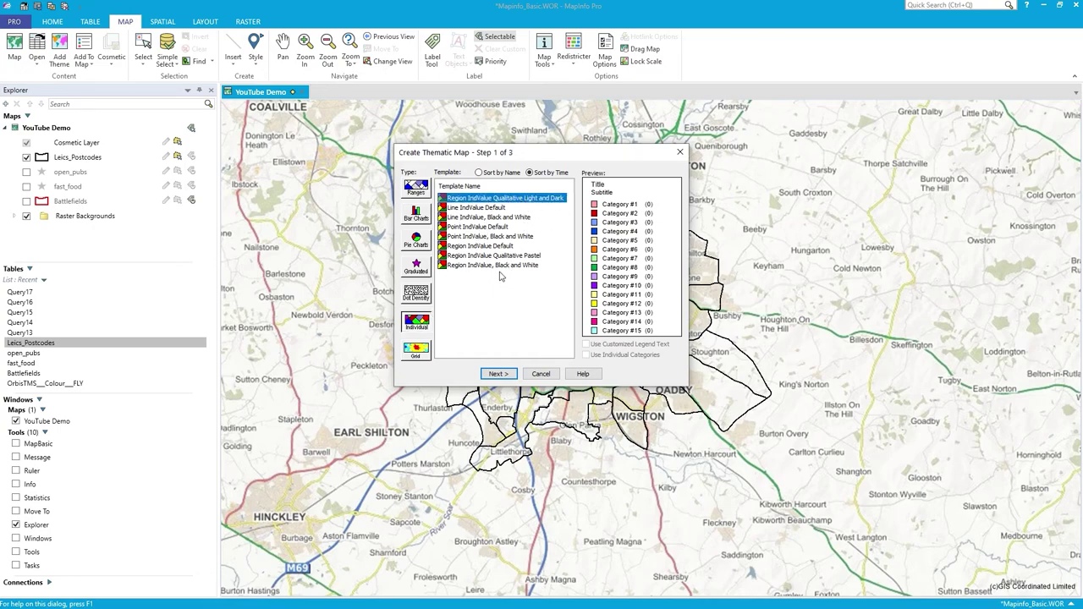
pyautogui.click(500, 373)
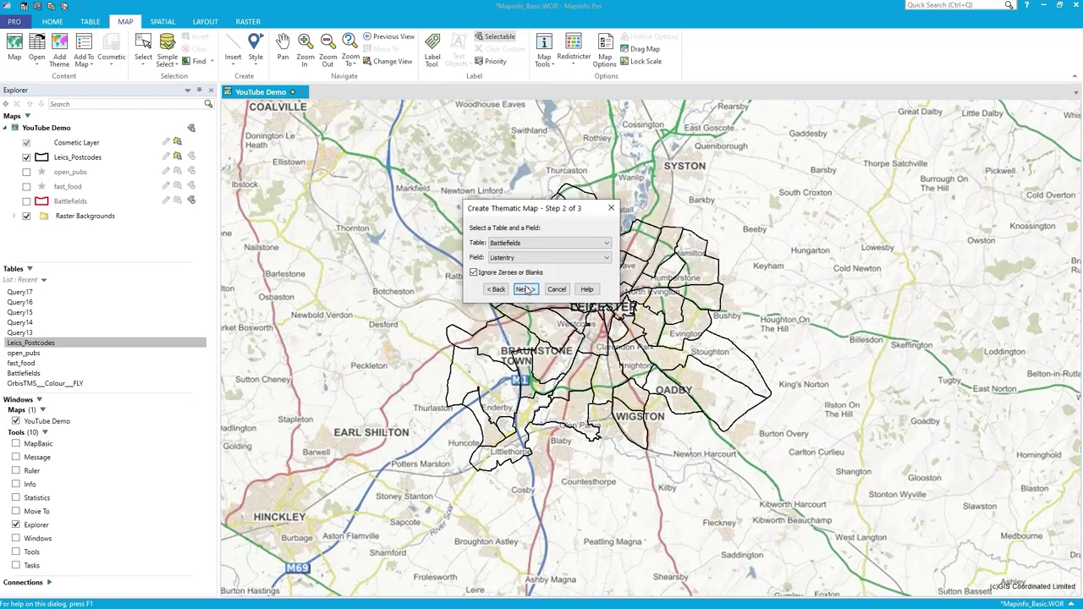
pyautogui.click(543, 245)
pyautogui.click(542, 253)
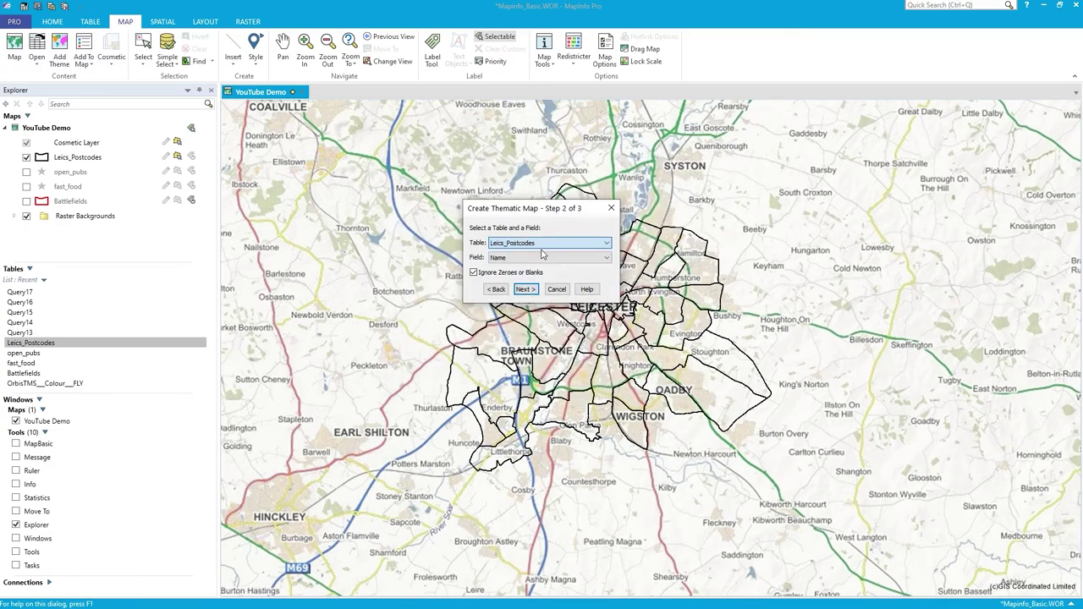
pyautogui.click(546, 257)
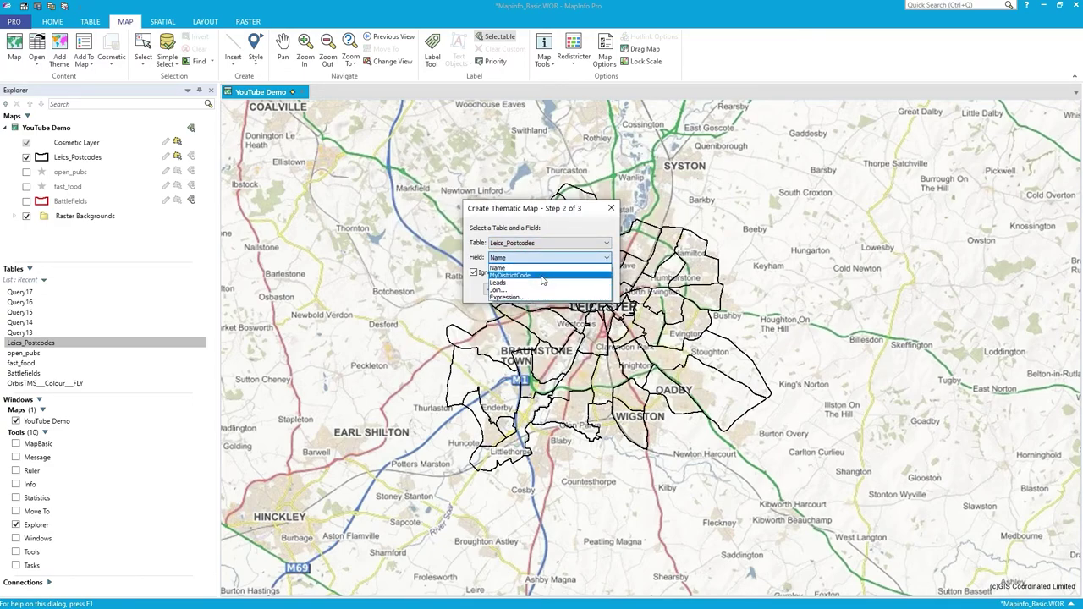
pyautogui.click(542, 276)
pyautogui.click(525, 290)
pyautogui.click(519, 405)
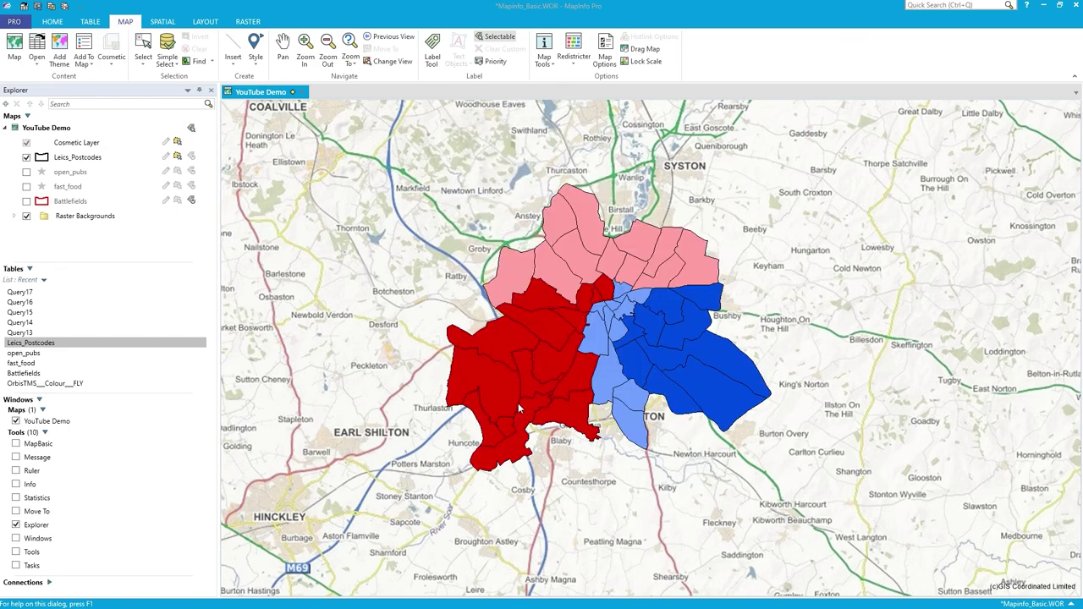
pyautogui.moveTo(566, 345)
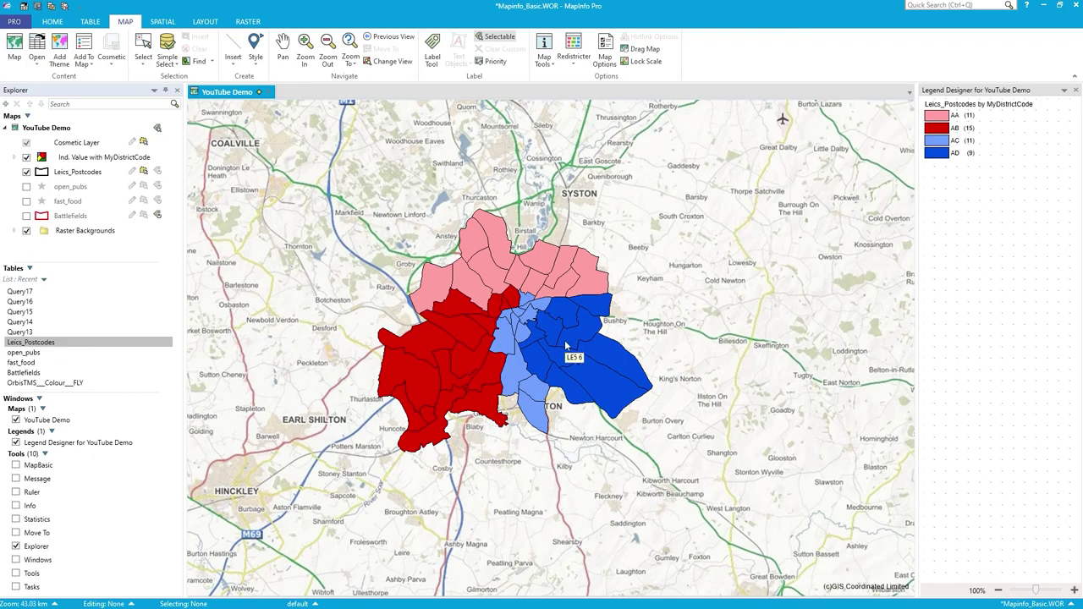